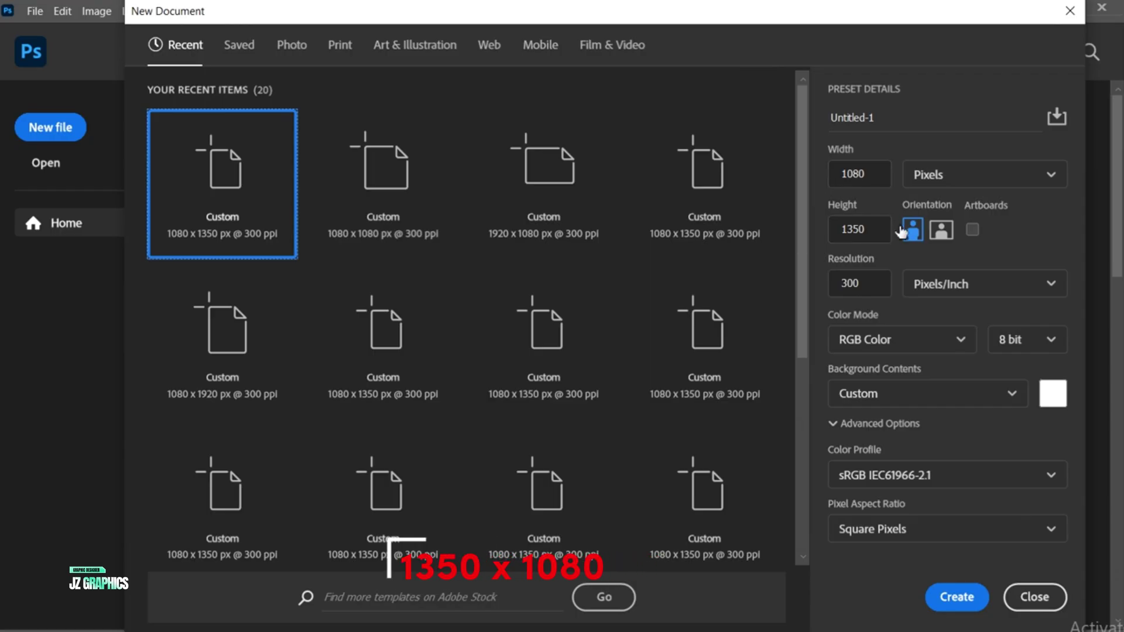
Step: Create the 1080 x 1350 px portrait document at 300 pixels/inch and add a gradient fill layer above the background
click(956, 598)
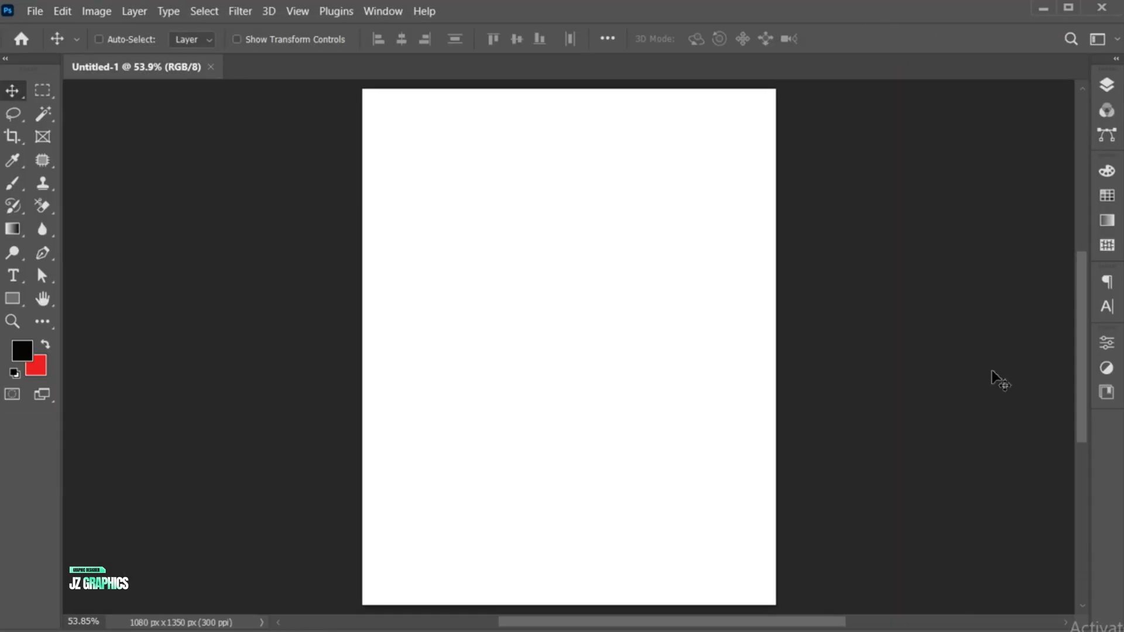
click(1105, 87)
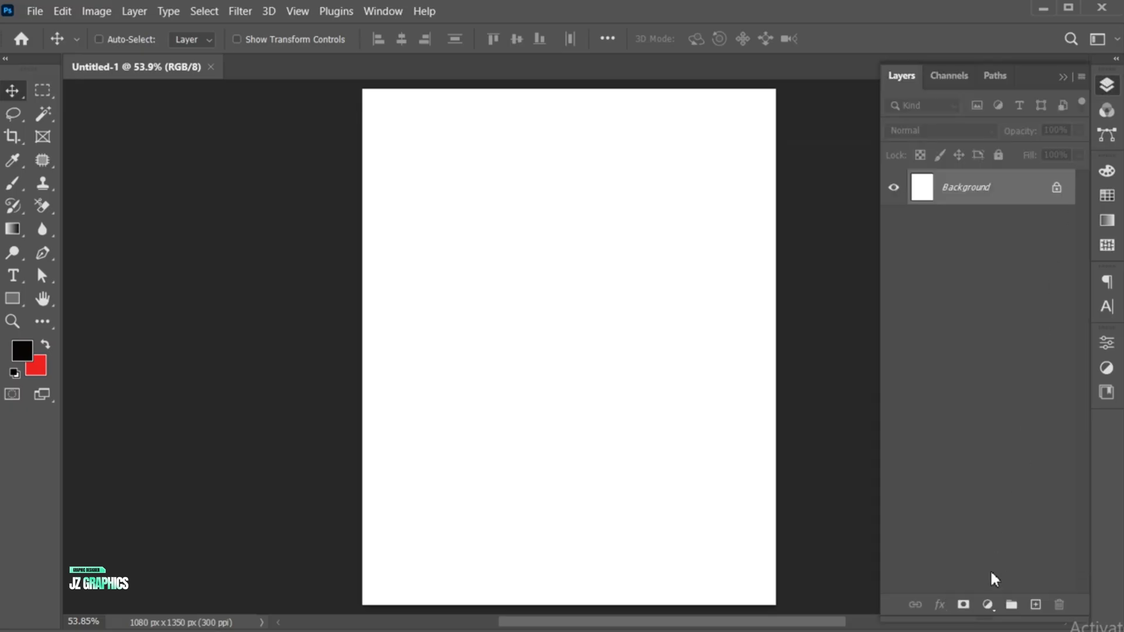
click(989, 605)
click(1019, 304)
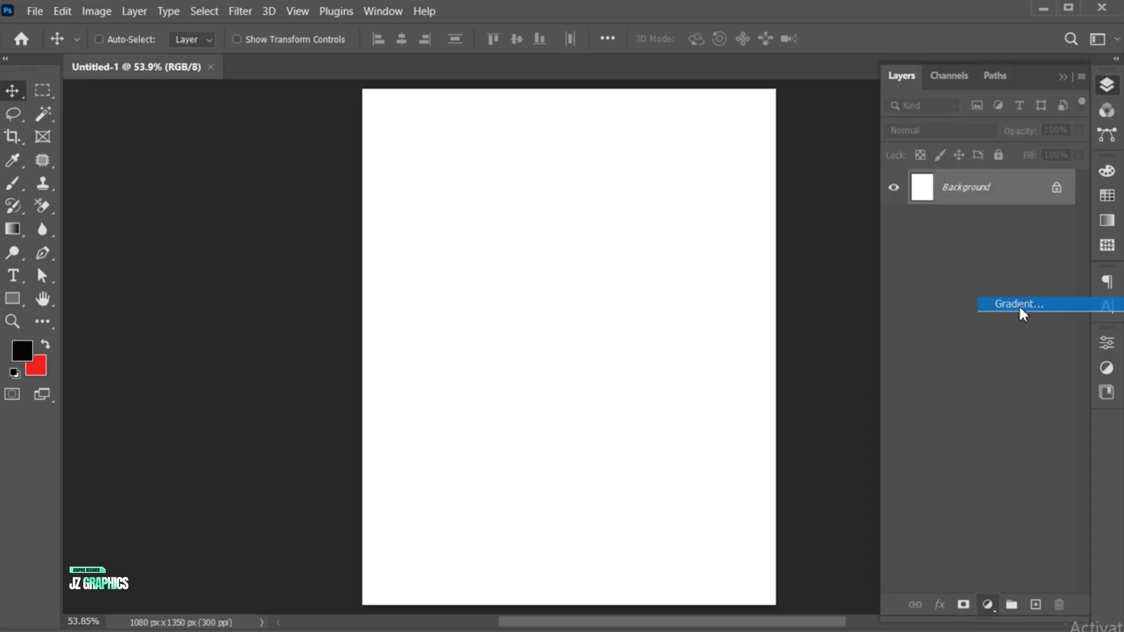
Step: Set the gradient's first colour stop to c0b3a3 and the opacity of its end stop to 100%
click(846, 182)
click(476, 391)
click(555, 467)
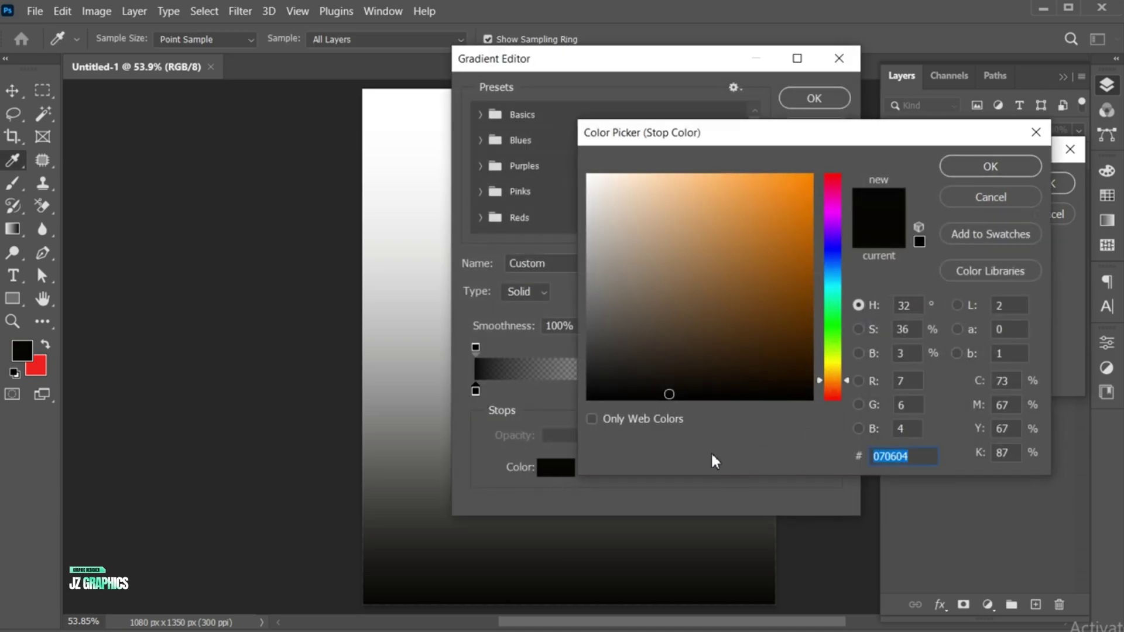
text(c0b3a3)
click(979, 169)
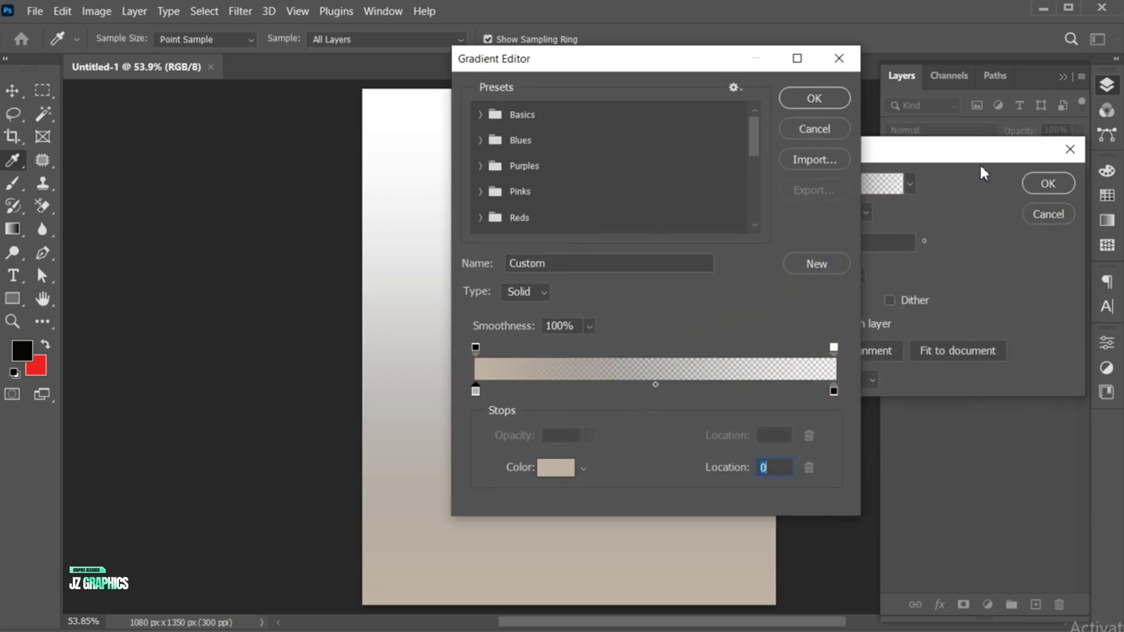
click(834, 348)
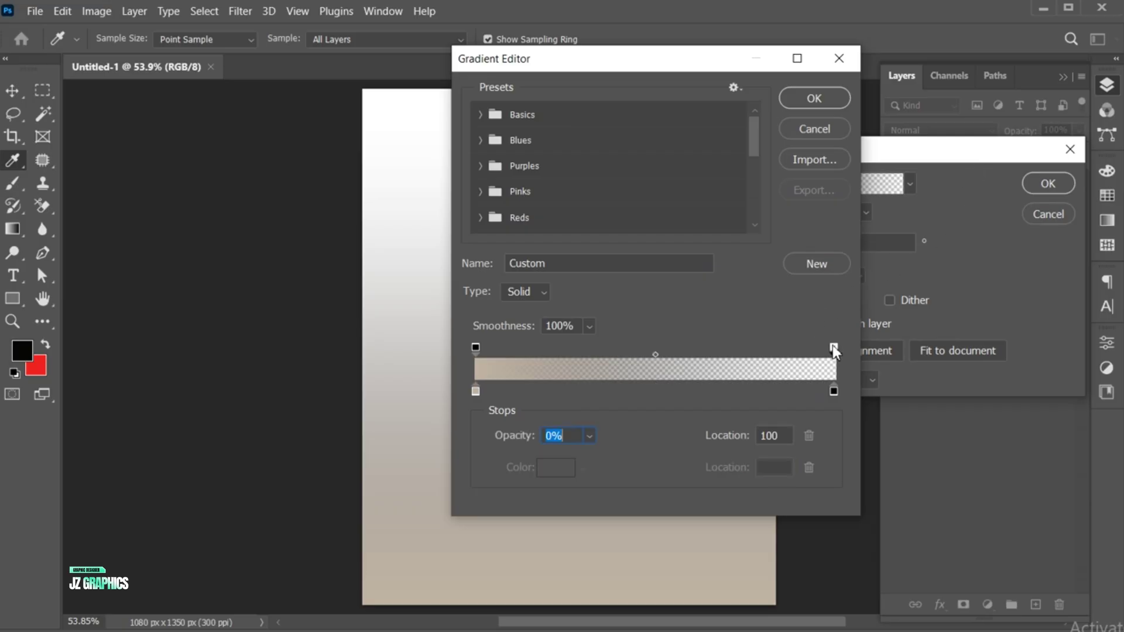
drag(590, 436, 678, 455)
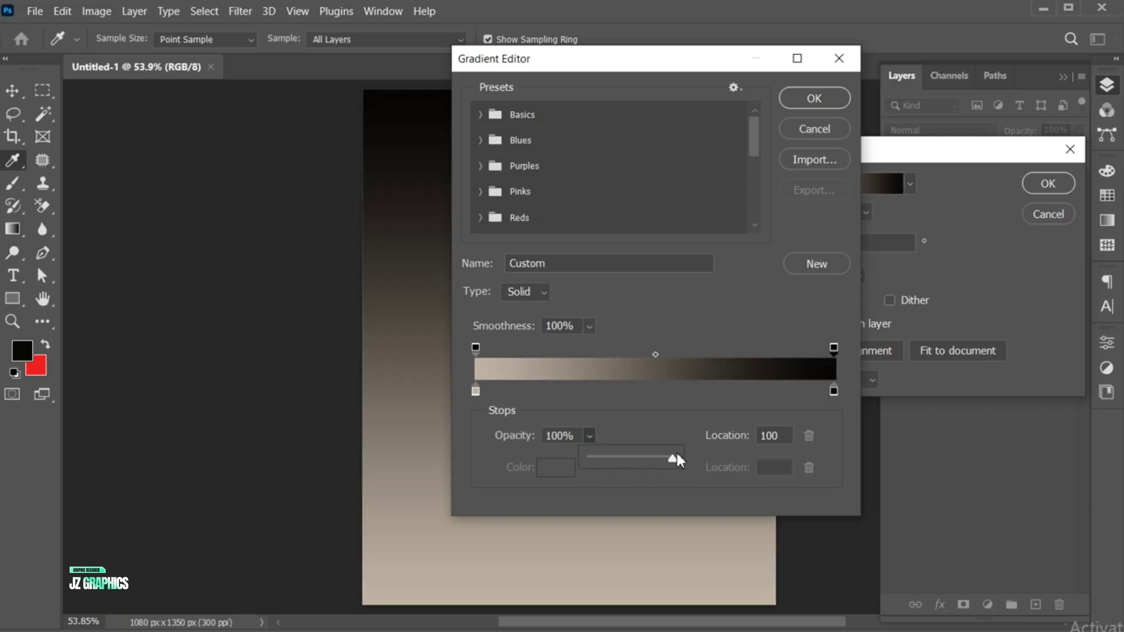
Step: Add a colour stop near the middle of the gradient and set its colour to 988671
click(646, 390)
click(556, 467)
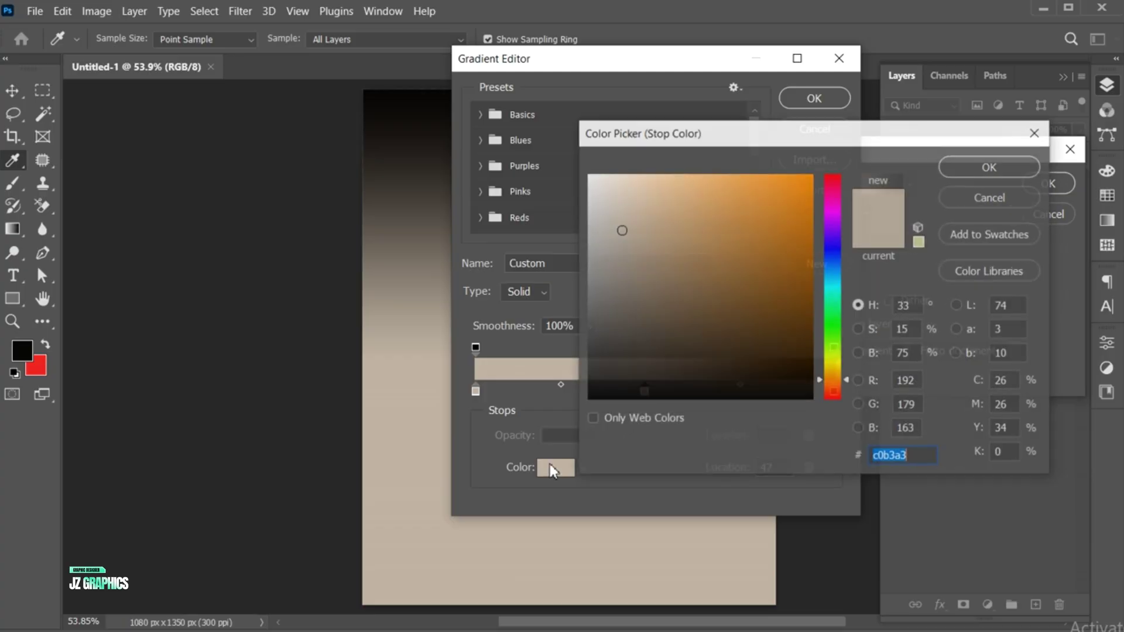
text(988671)
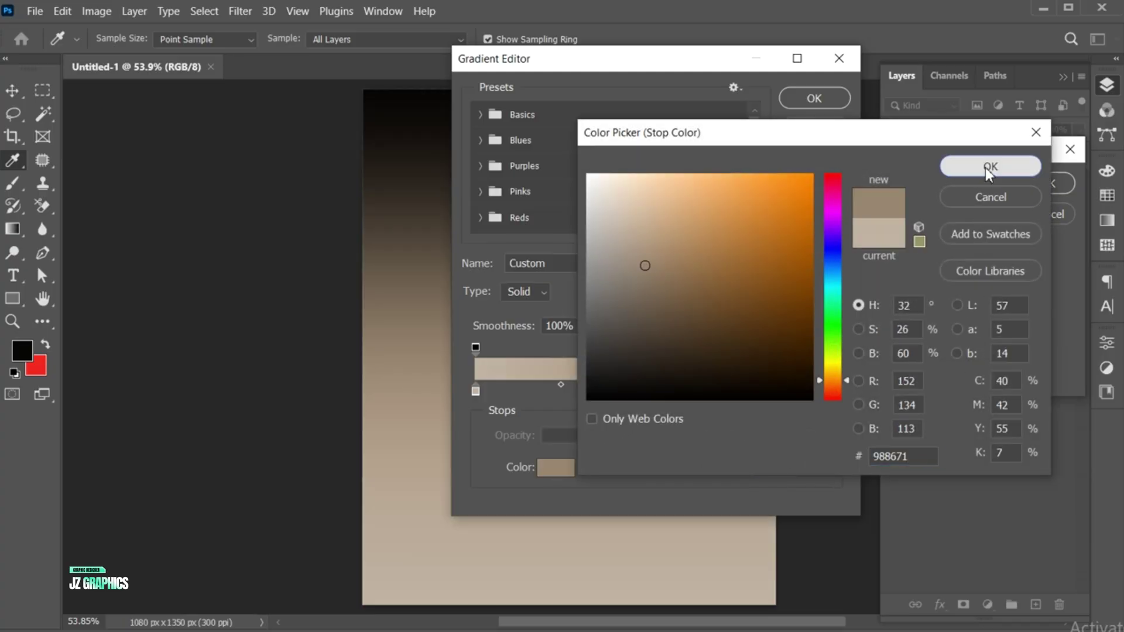
click(986, 168)
Step: Set the gradient's last colour stop to 544636, shift it slightly inward, and nudge the middle stop slightly toward it
click(834, 391)
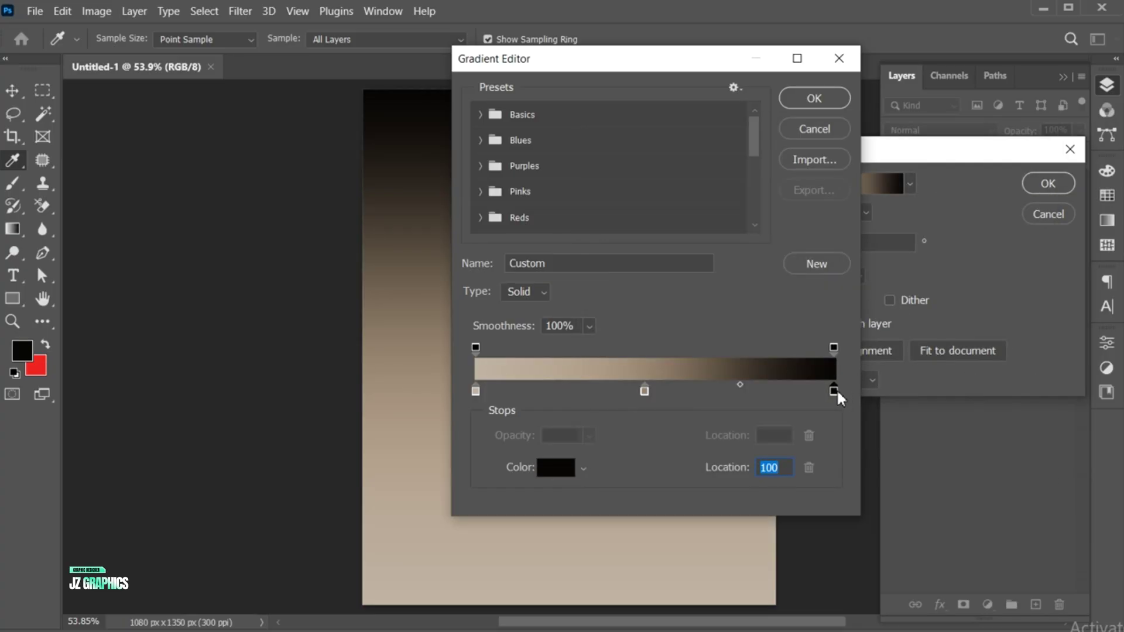
click(559, 468)
text(544636)
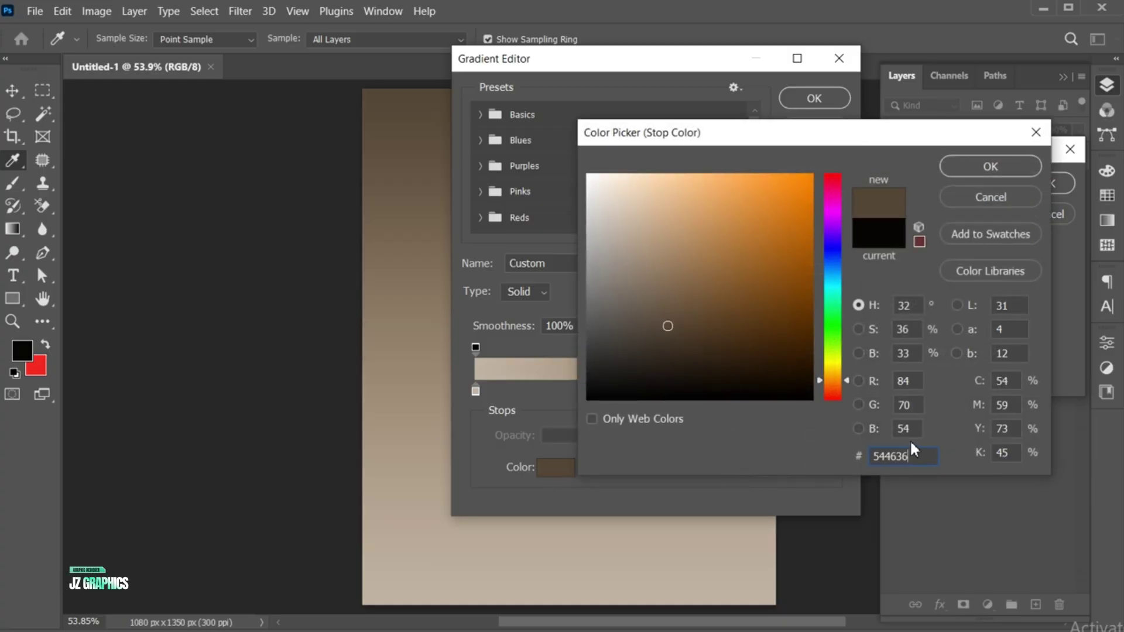
click(990, 167)
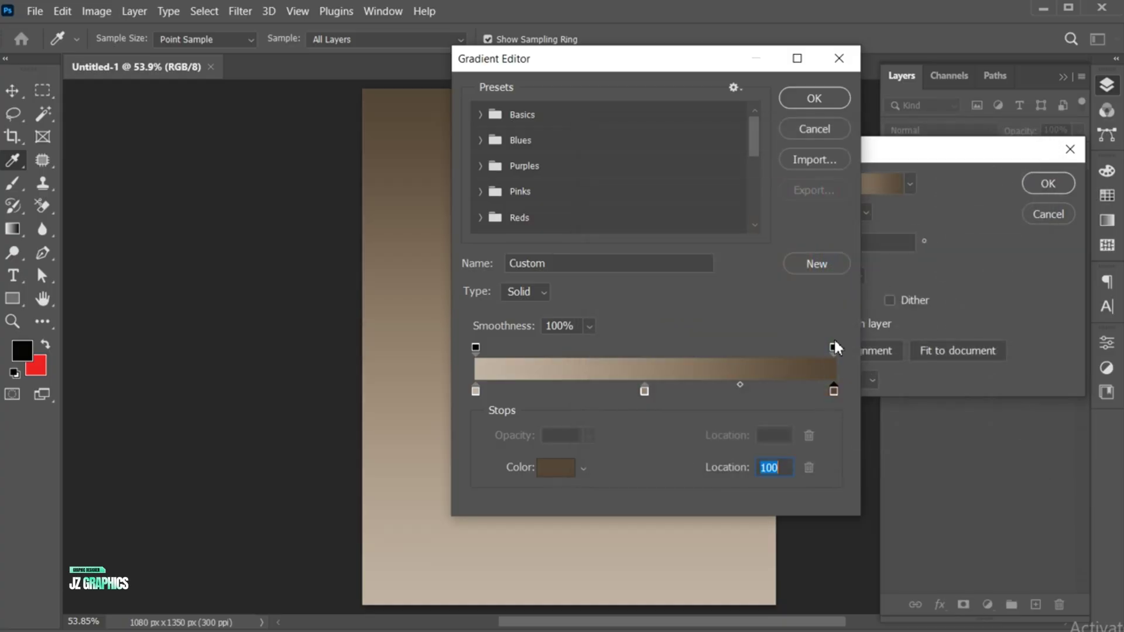
drag(835, 392, 820, 388)
drag(644, 390, 652, 390)
click(814, 98)
Step: Make the gradient fill Radial with a scale of 133% and apply it
click(825, 211)
click(821, 245)
drag(778, 279, 784, 280)
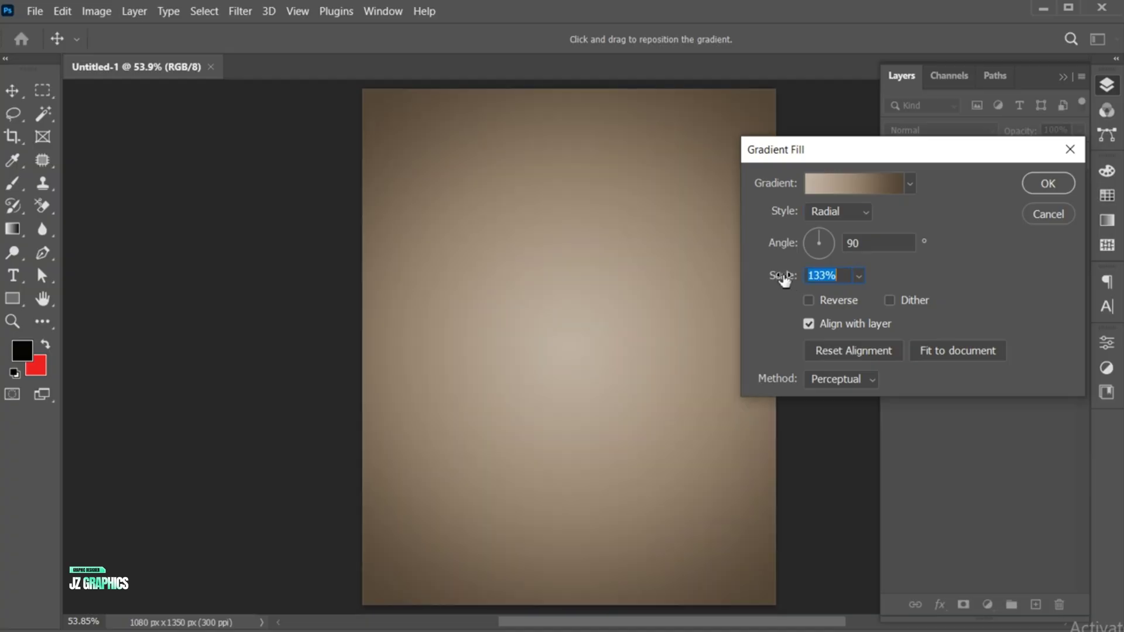
click(1050, 184)
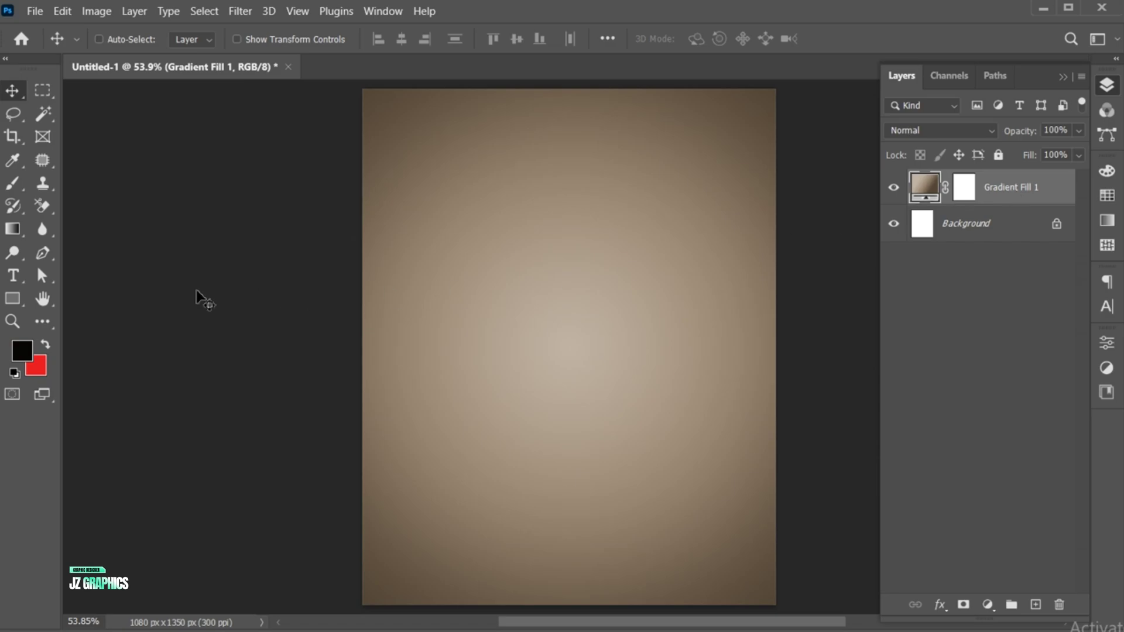
Step: Add centred text reading BOSS and MOOD on two lines in the upper middle of the canvas
drag(13, 276, 86, 274)
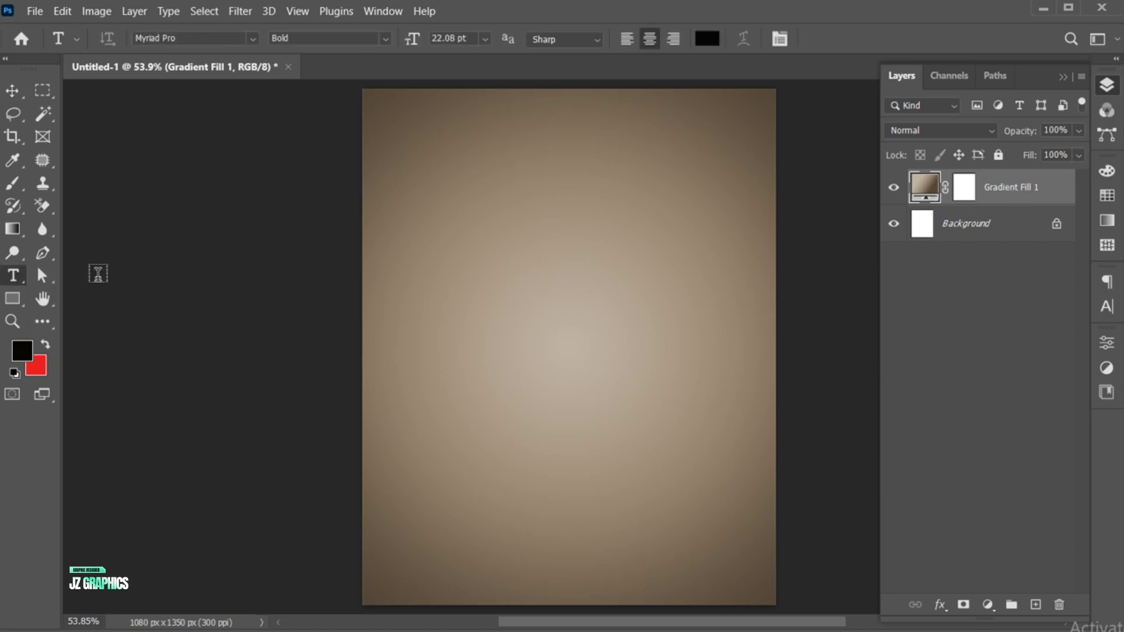
click(533, 279)
text(BOSS)
key(Return)
text(MOOD)
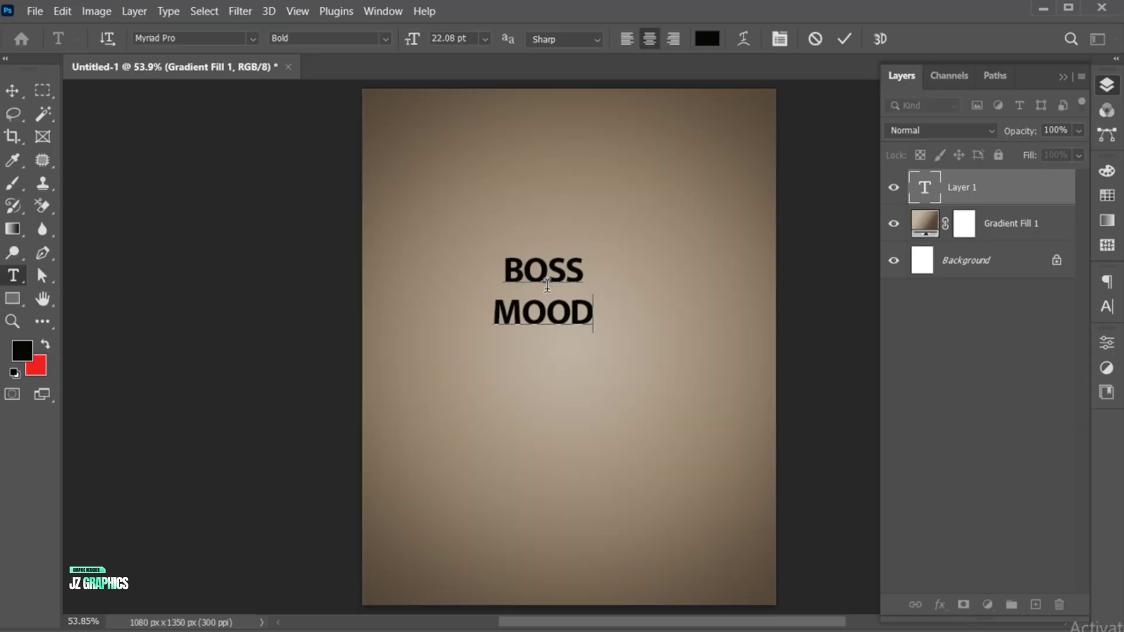
Step: Change the font of both text lines to Poppins ExtraBold
key(ctrl+a)
click(217, 38)
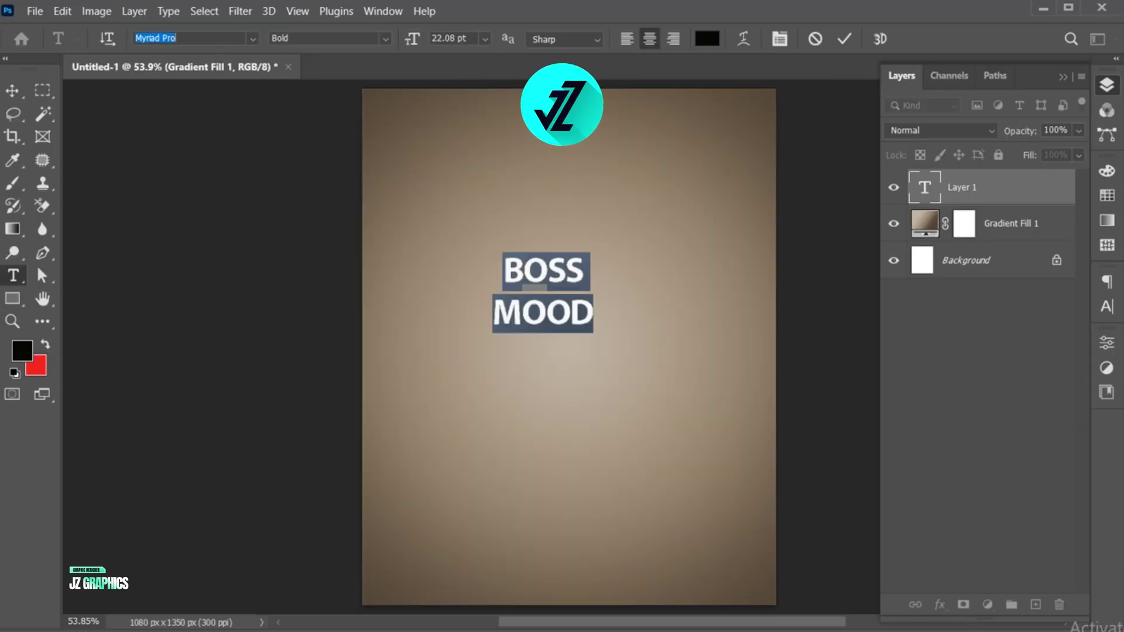
click(252, 38)
text(poppins)
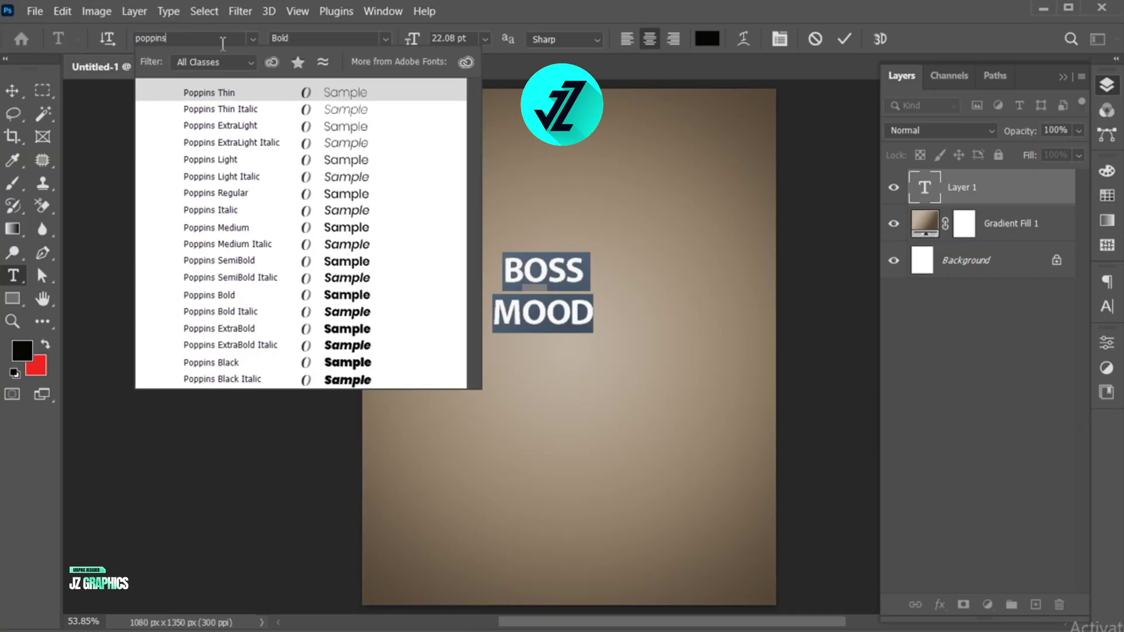
click(262, 327)
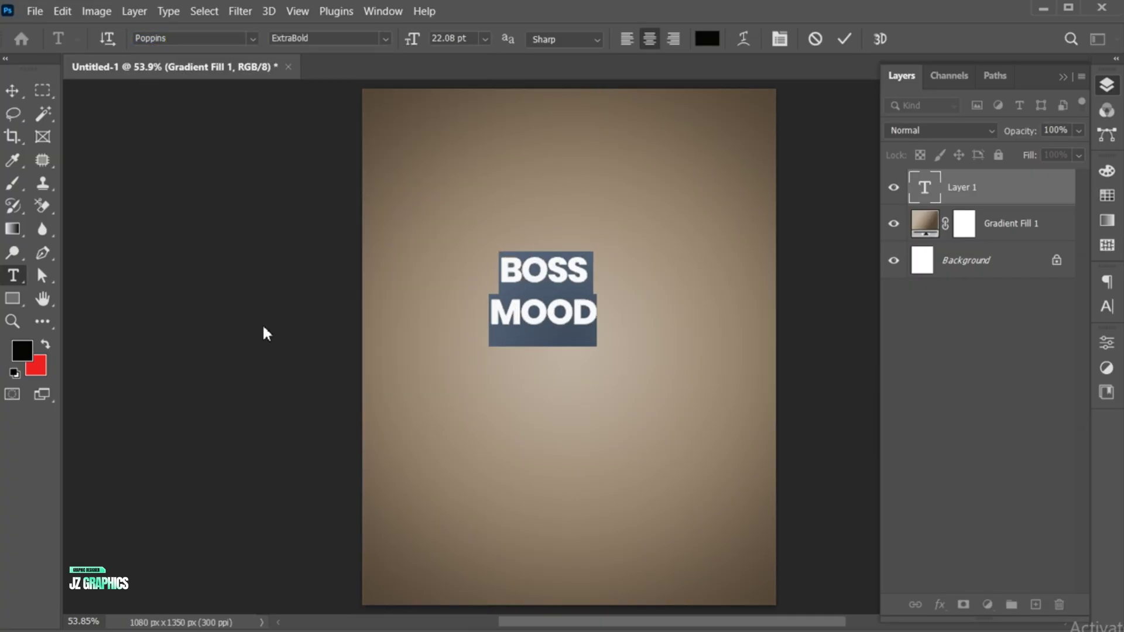
Step: Increase the font size of the word BOSS to 27 pt so it matches the width of MOOD
click(1107, 307)
click(580, 266)
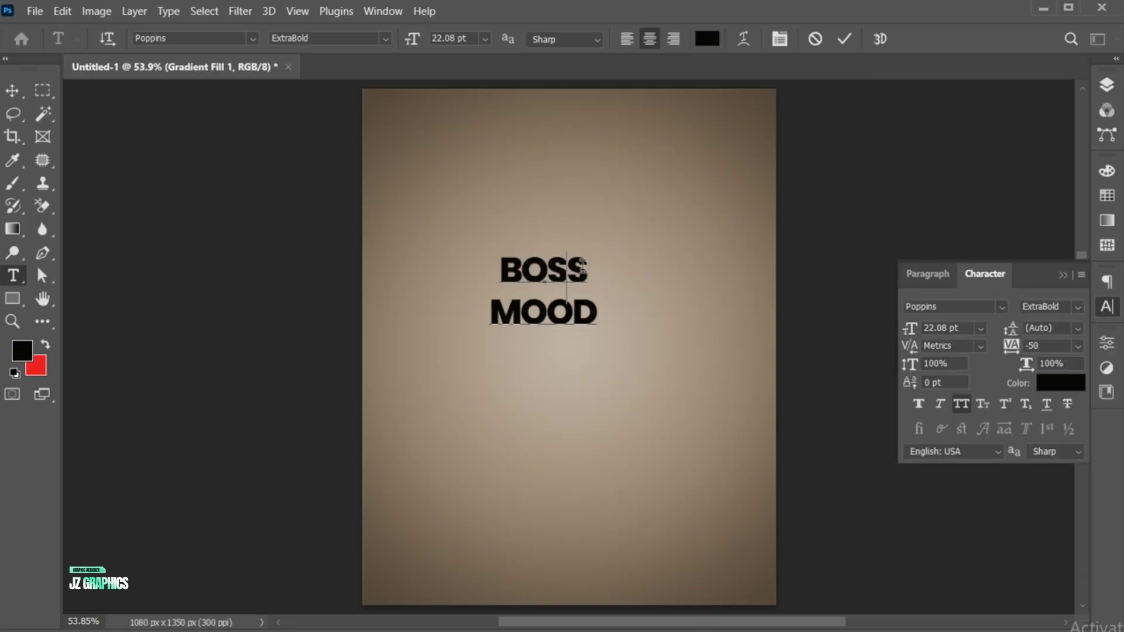
shift+click(510, 268)
shift+click(500, 268)
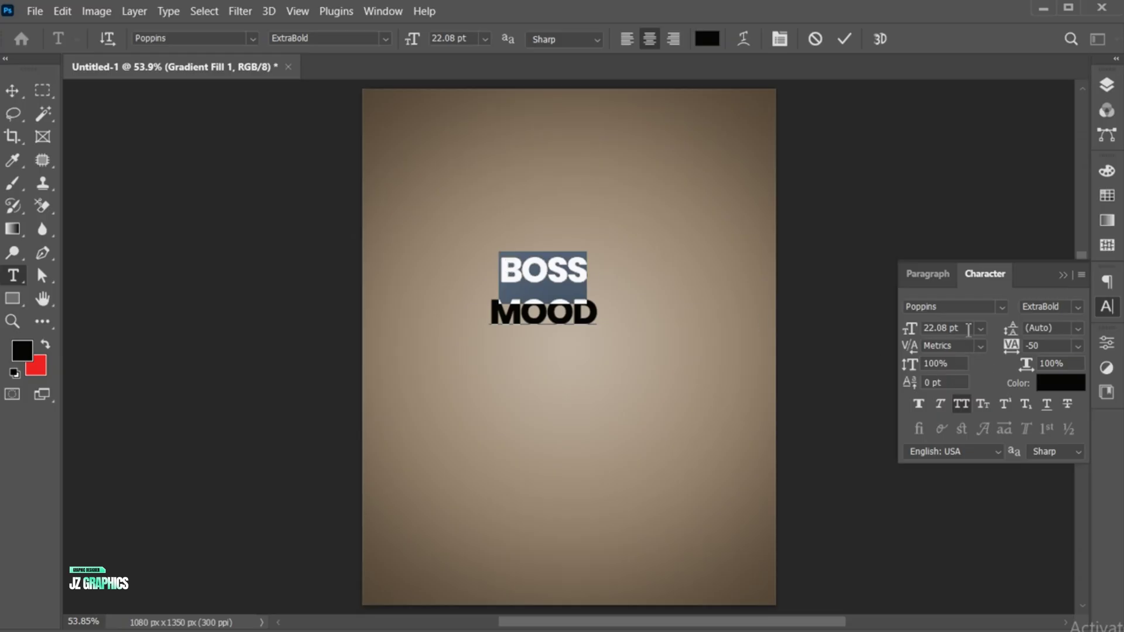
text(24)
key(Return)
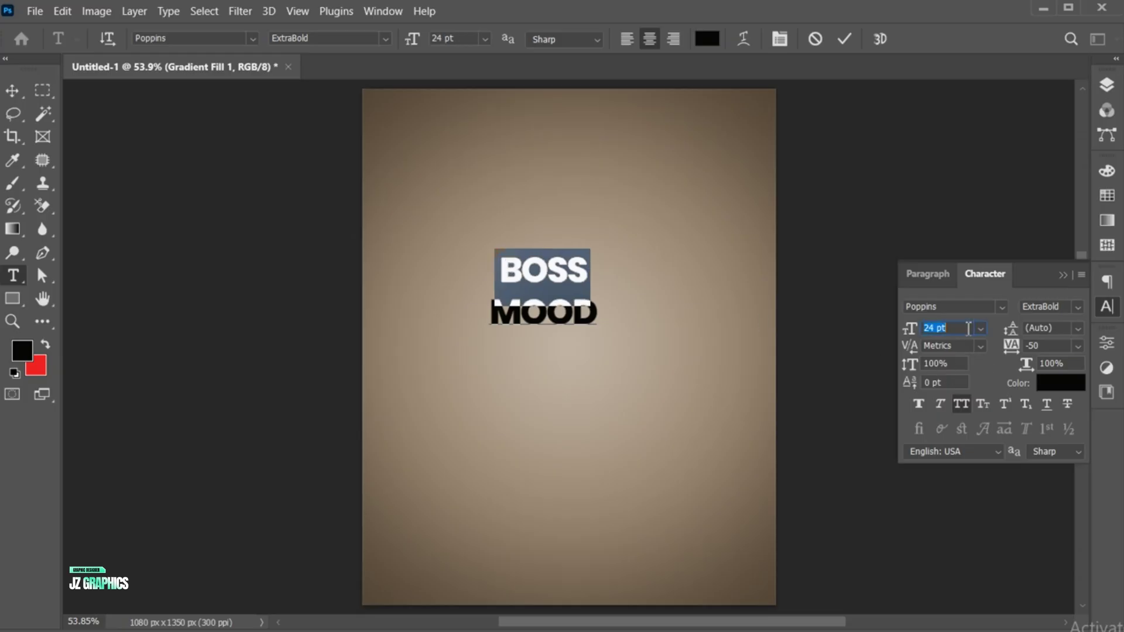
scroll(965, 328, up, 3)
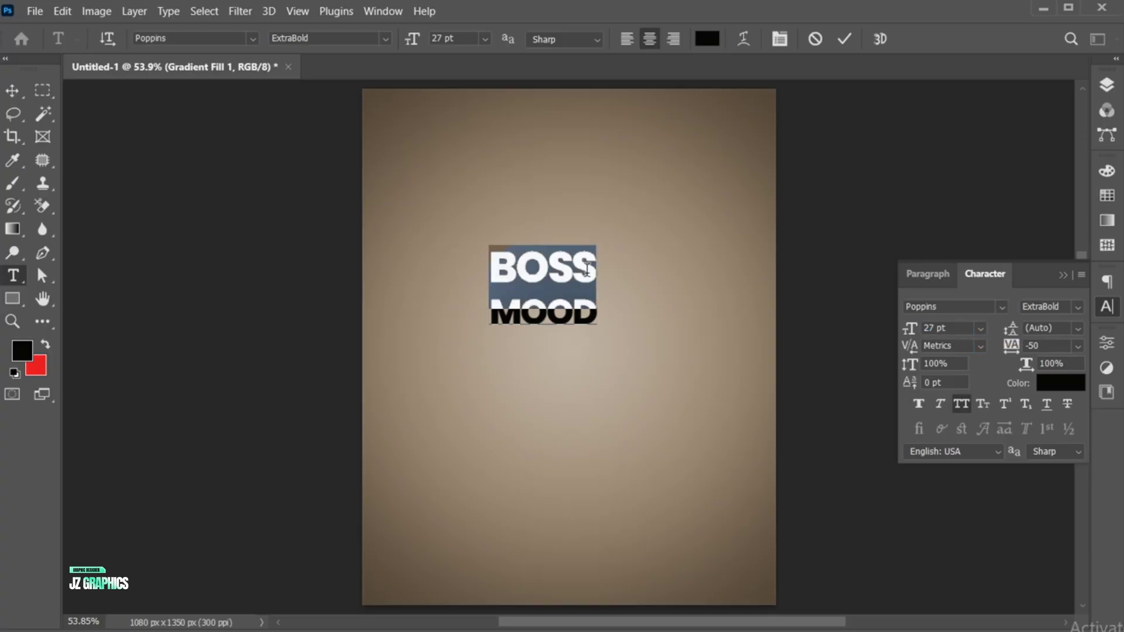
Step: Tighten the line spacing of the whole BOSS MOOD text to 19 pt
key(ctrl+a)
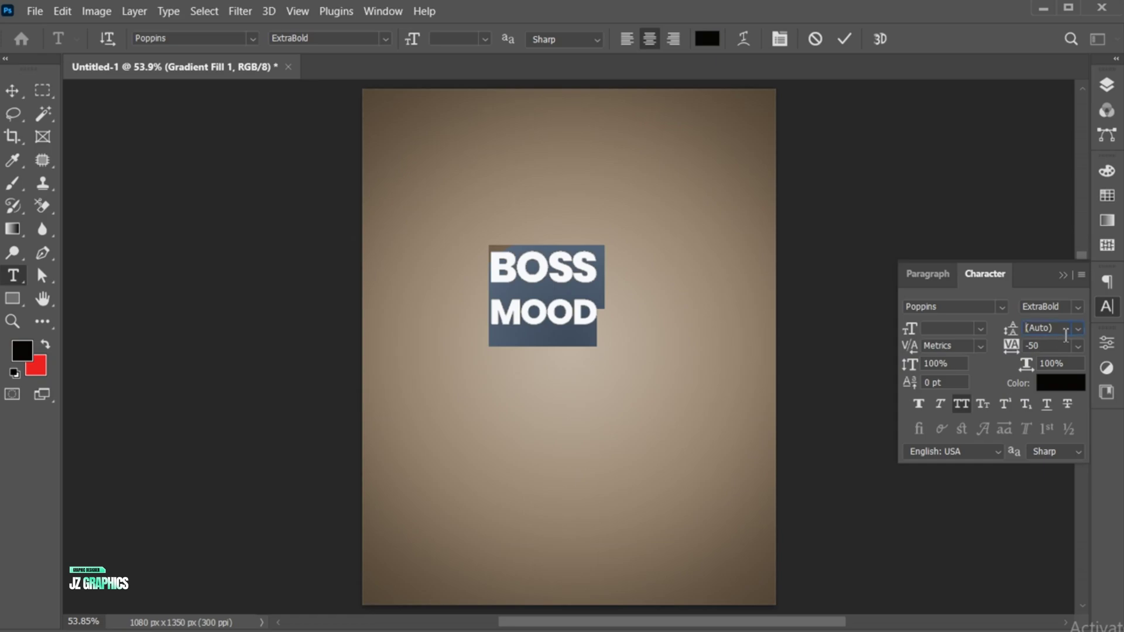
key(Up)
key(Up)
key(Up)
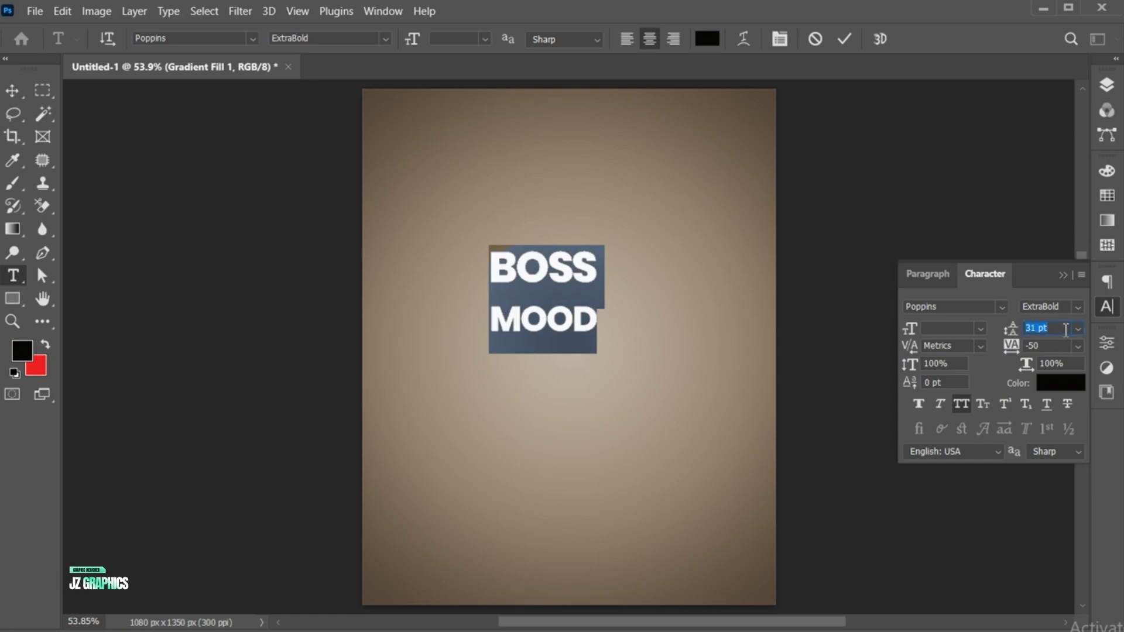
key(Down)
key(Down)
key(Down)
key(Down)
key(Down)
key(Down)
key(Down)
key(Down)
key(Down)
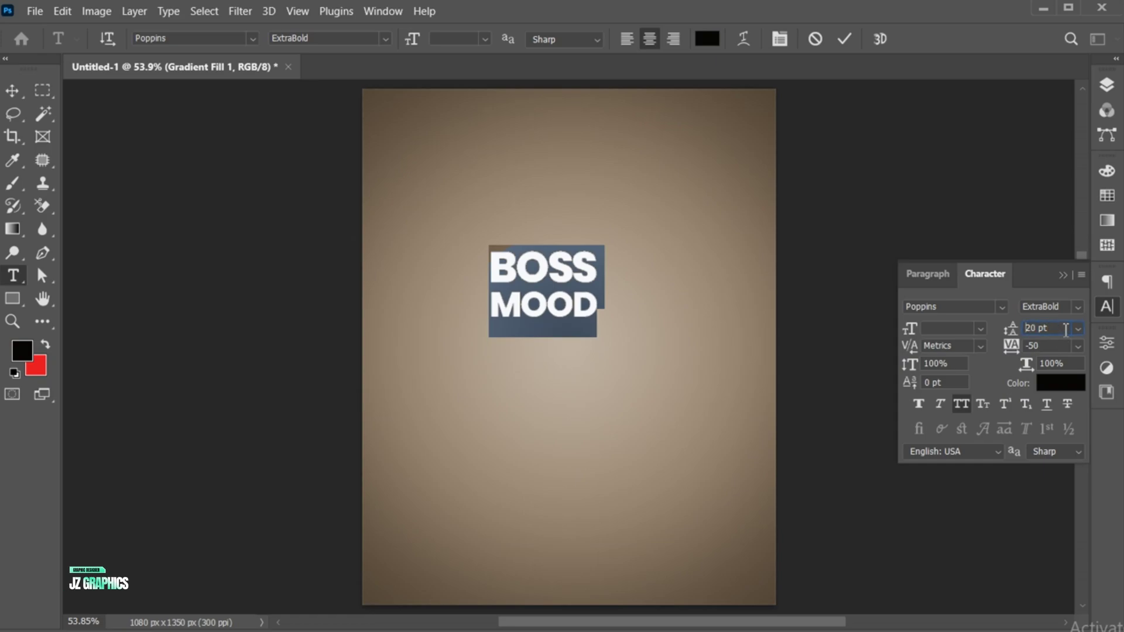
Step: Colour the BOSS MOOD text a very dark brown based on a tone sampled from the background, and commit the text
click(1061, 384)
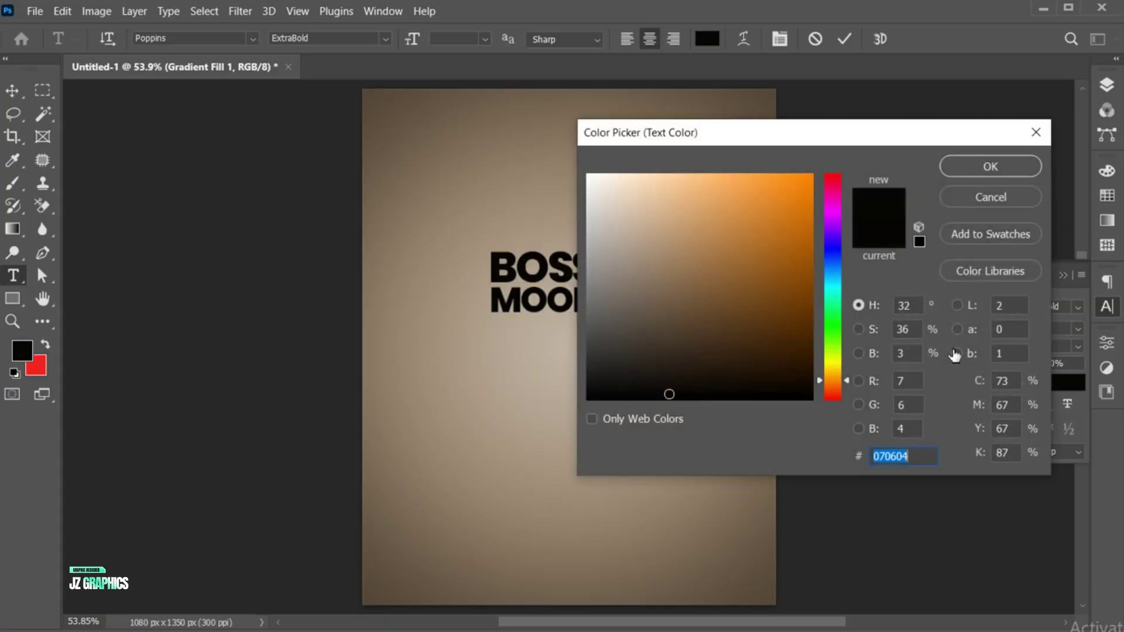
click(466, 129)
drag(659, 300, 681, 366)
click(978, 169)
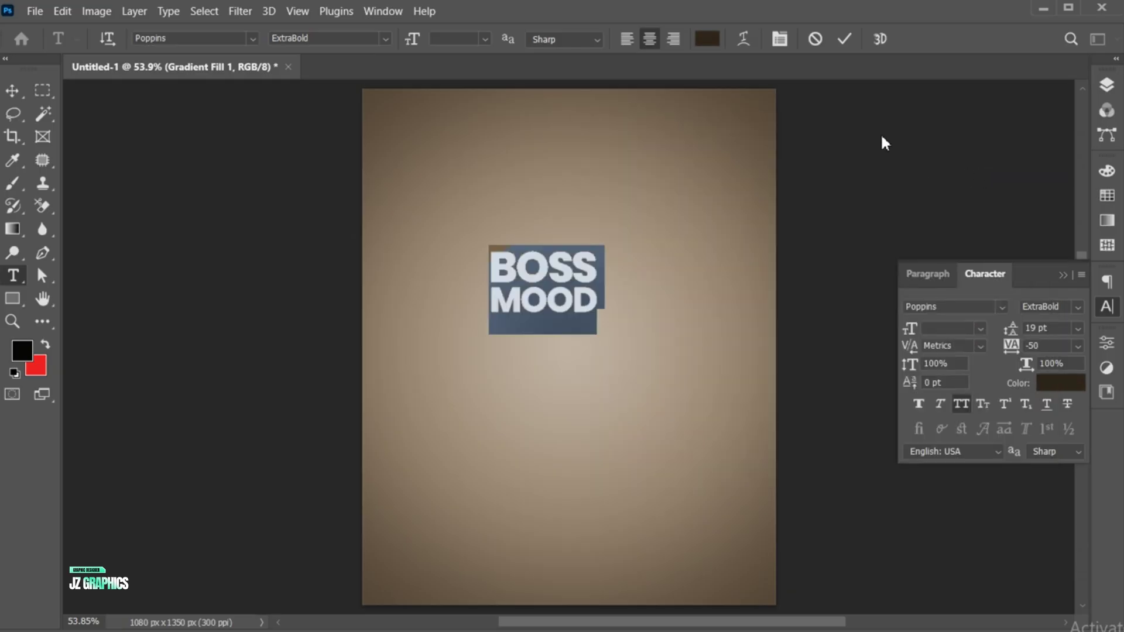
click(844, 36)
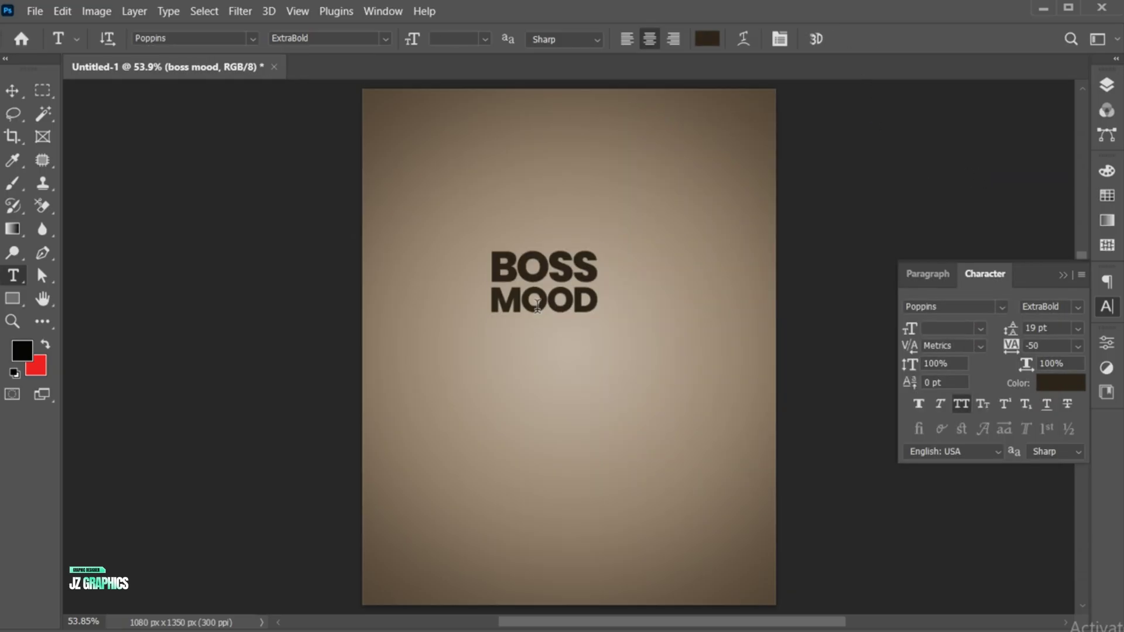
Step: Scale the BOSS MOOD text to about 179% and position it so it runs partly off the canvas's left edge
key(ctrl+t)
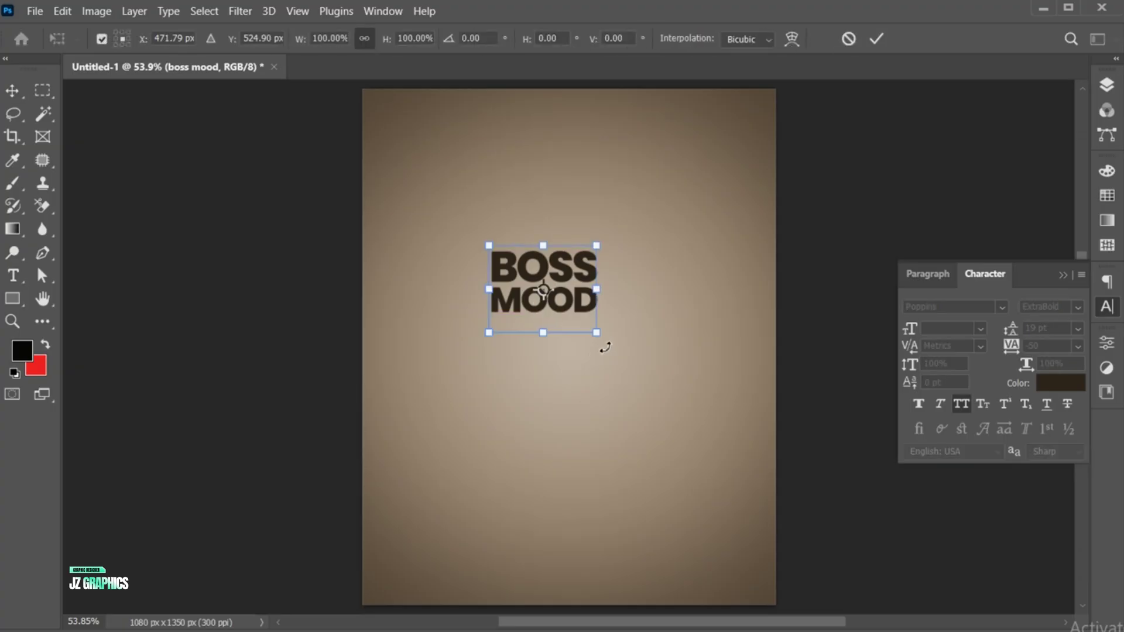
drag(599, 339, 648, 381)
drag(596, 272, 519, 306)
drag(540, 420, 525, 411)
drag(509, 371, 502, 365)
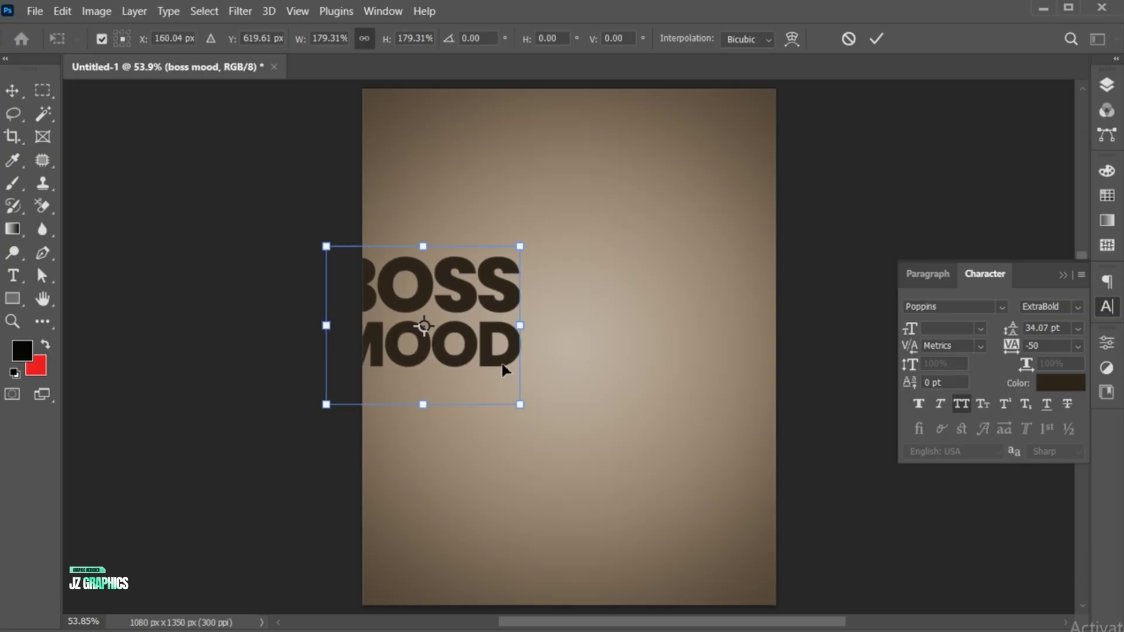
click(882, 37)
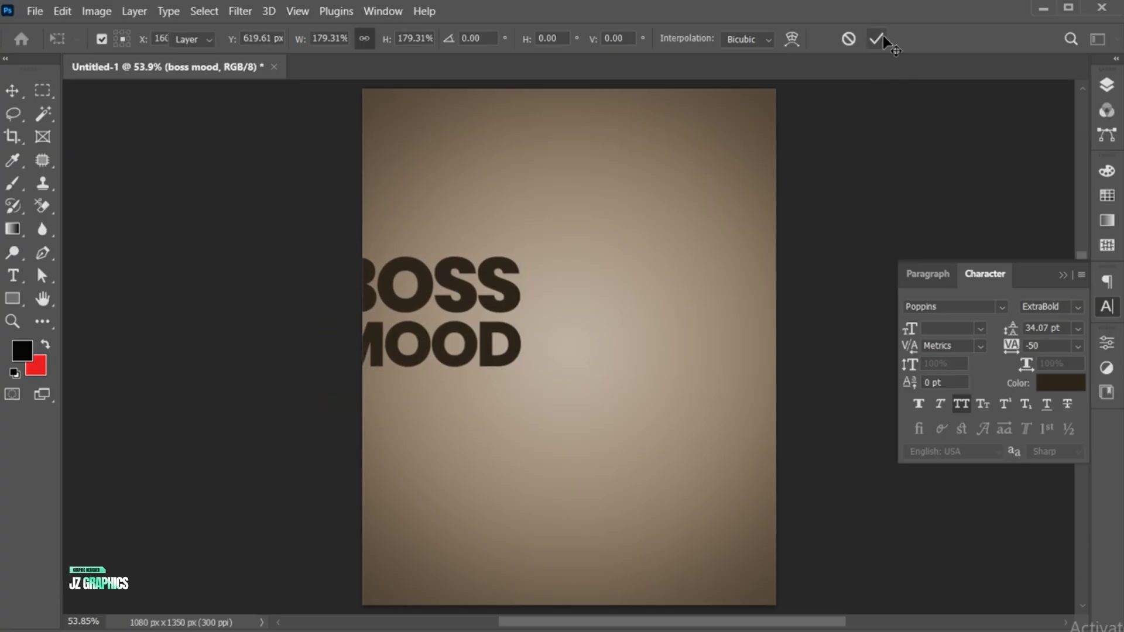
Step: Duplicate the BOSS MOOD text so the copy runs off the canvas's right edge, and select the original text layer
drag(494, 370, 778, 382)
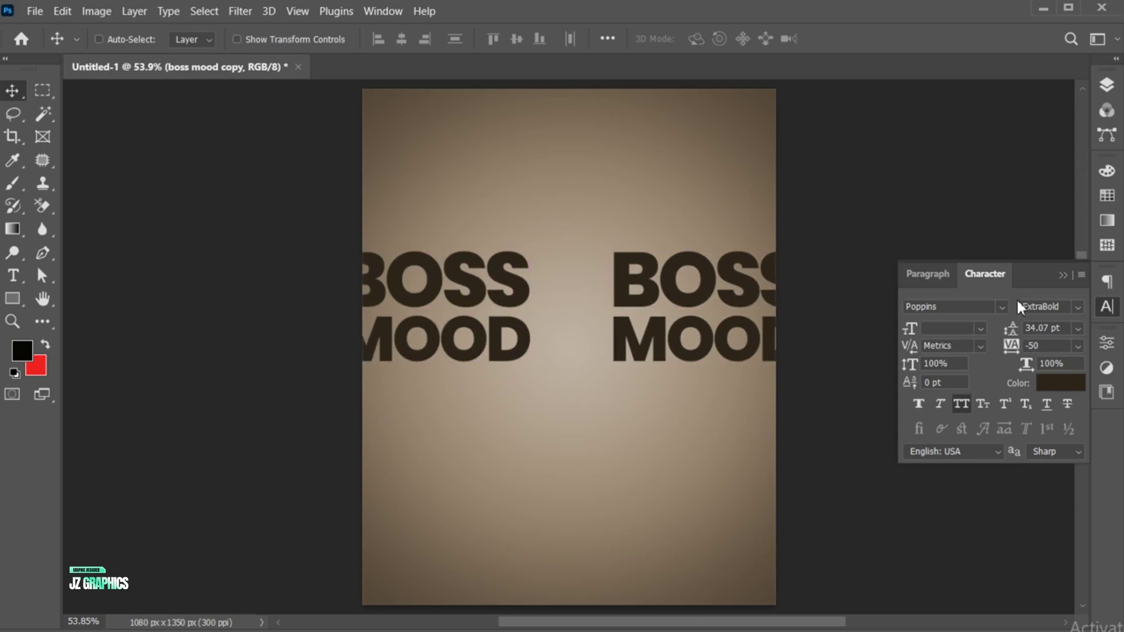
click(1063, 275)
click(1106, 88)
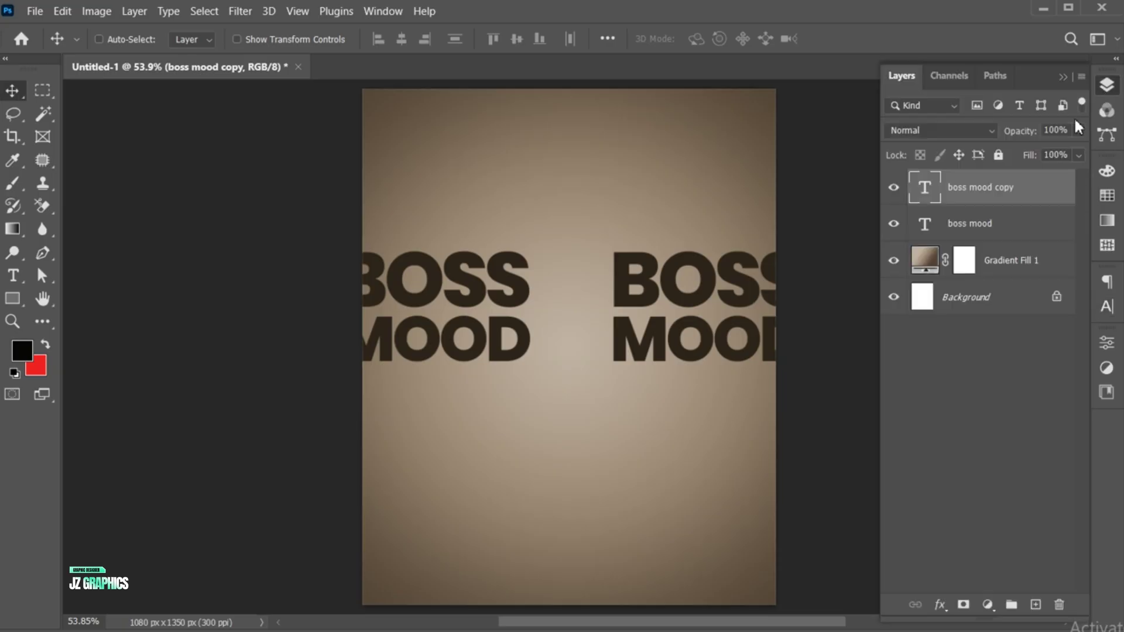
click(981, 227)
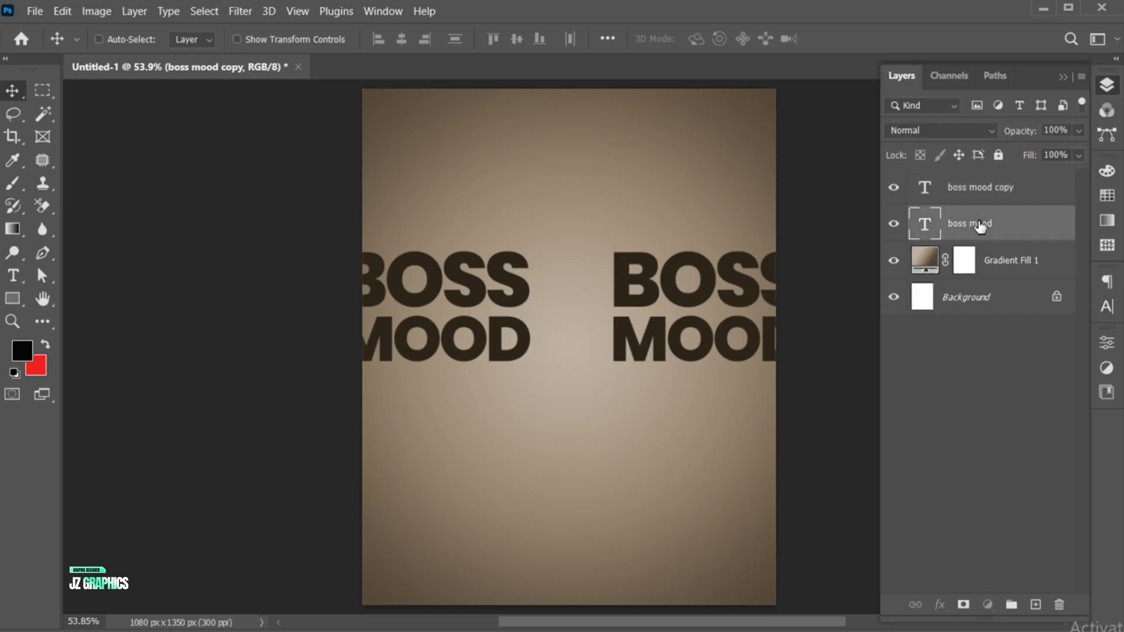
Step: Convert the dark BOSS MOOD text to a smart object and distort it in perspective so it grows taller towards the canvas's left edge
right_click(980, 226)
click(1010, 241)
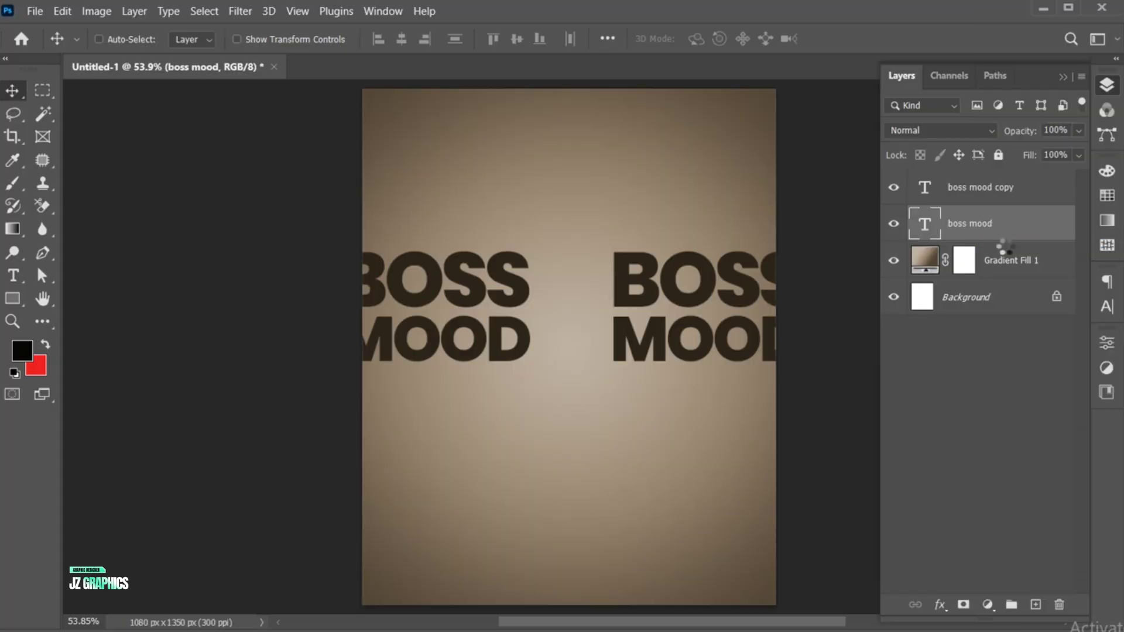
key(ctrl+t)
right_click(435, 349)
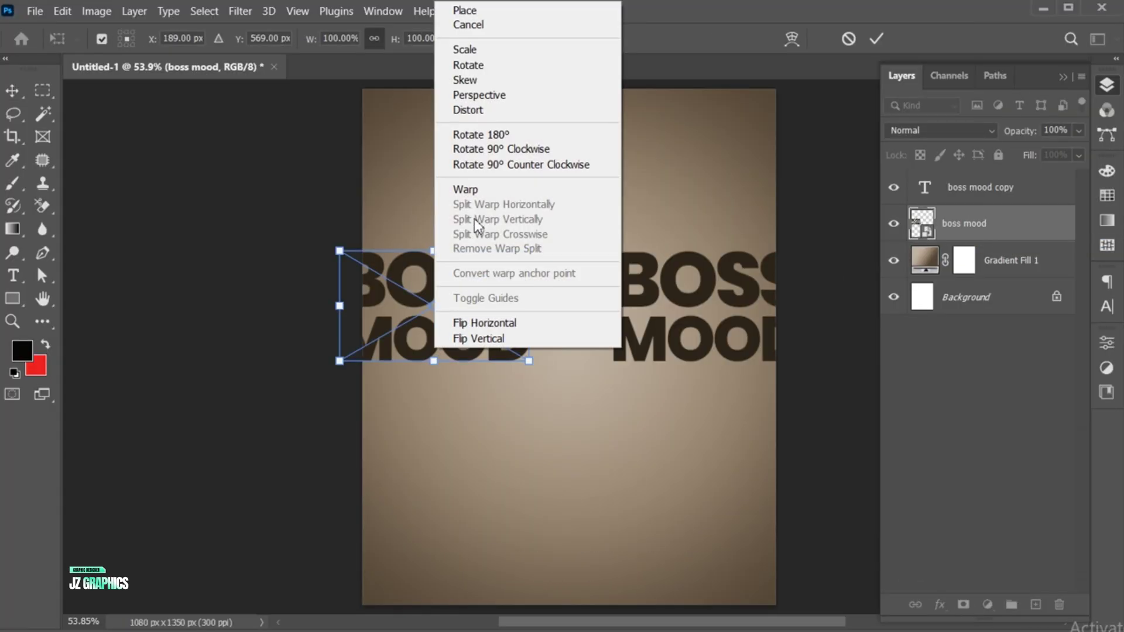
click(499, 96)
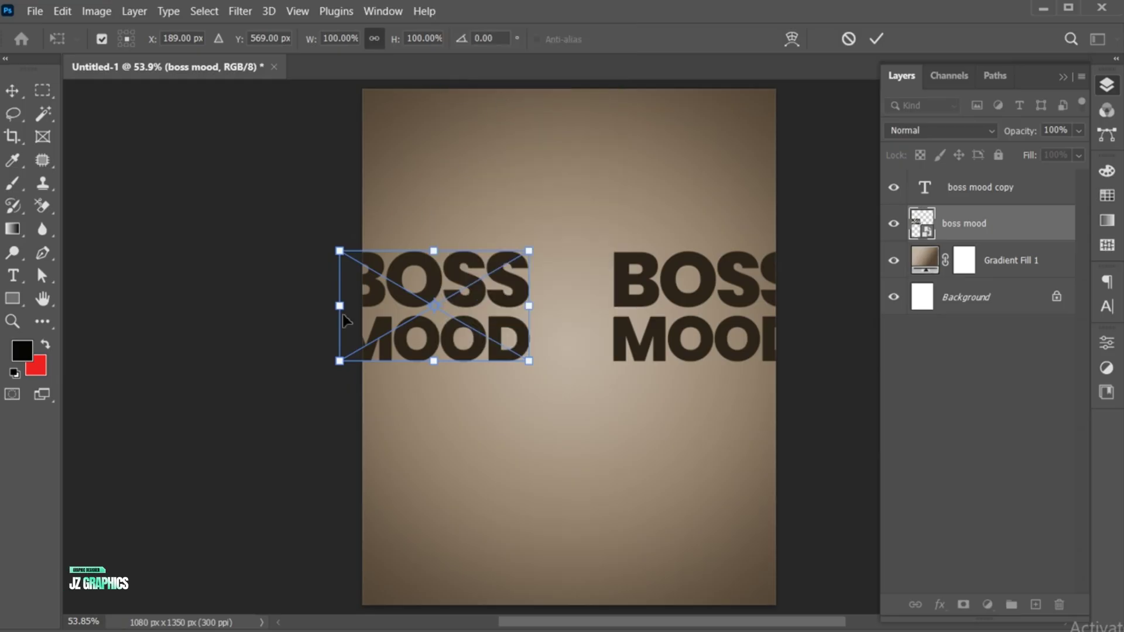
drag(340, 361, 340, 400)
key(Return)
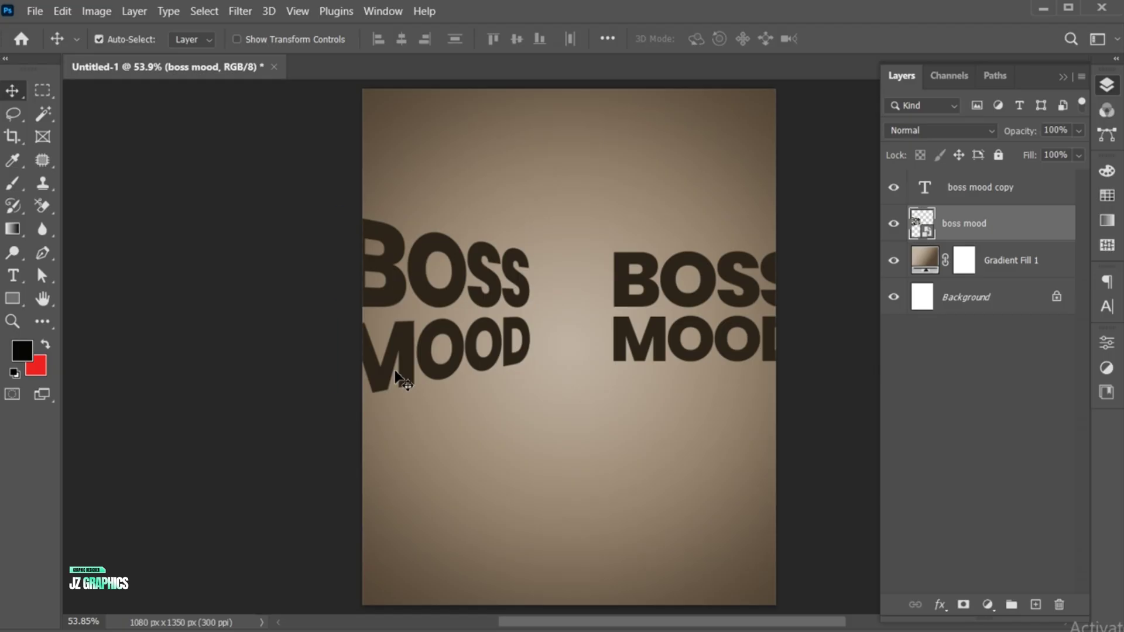
Step: Narrow the dark perspective text to about 88% width so its outer edge meets the canvas's left edge
key(ctrl+z)
drag(342, 309, 360, 311)
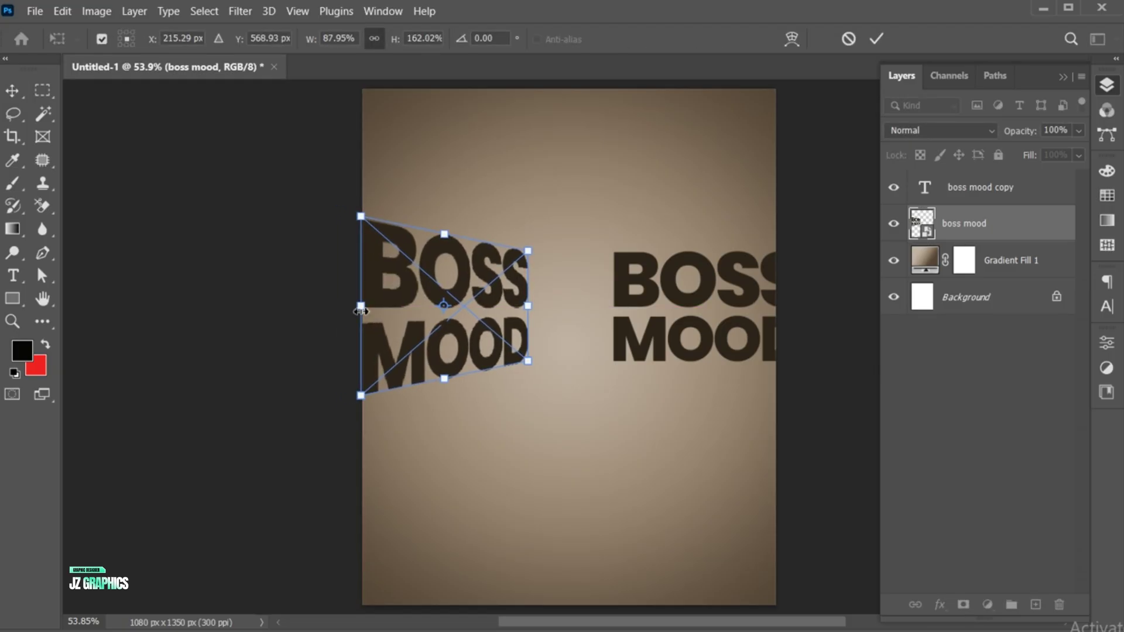
click(866, 40)
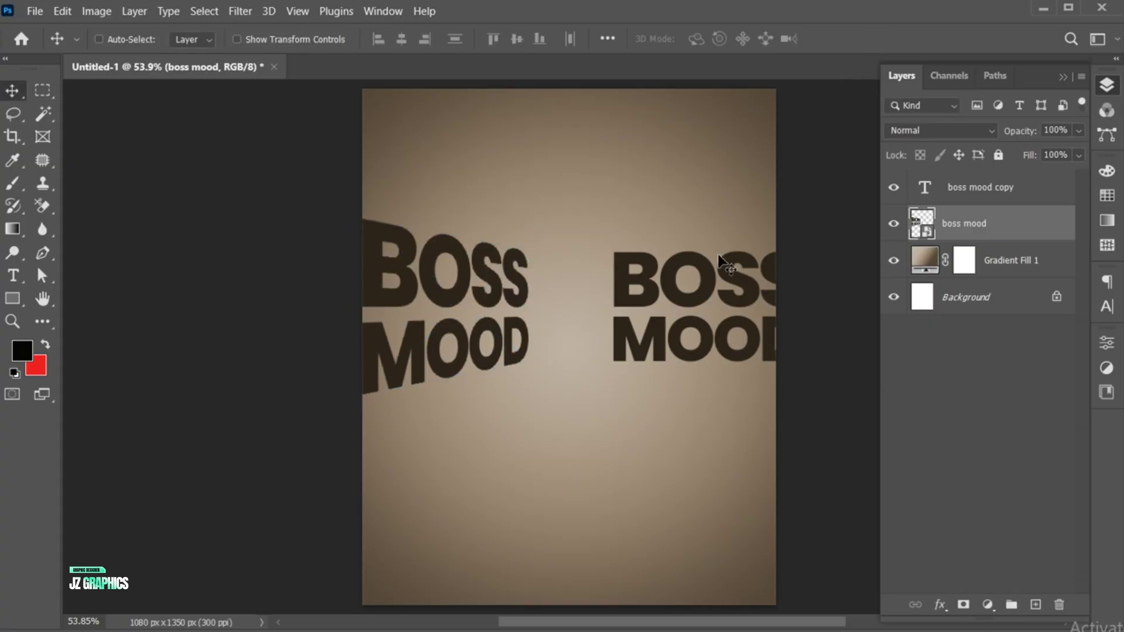
Step: Colour the BOSS MOOD copy on the canvas's right side white (ffffff) and convert it to a smart object
click(963, 190)
double_click(683, 303)
key(ctrl+a)
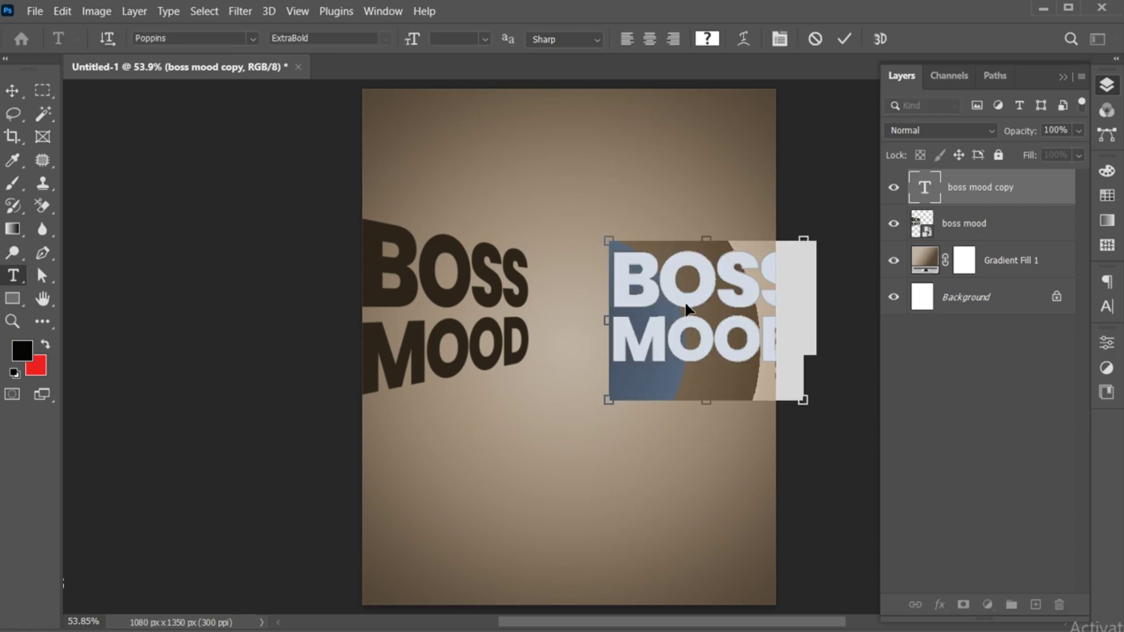
click(708, 37)
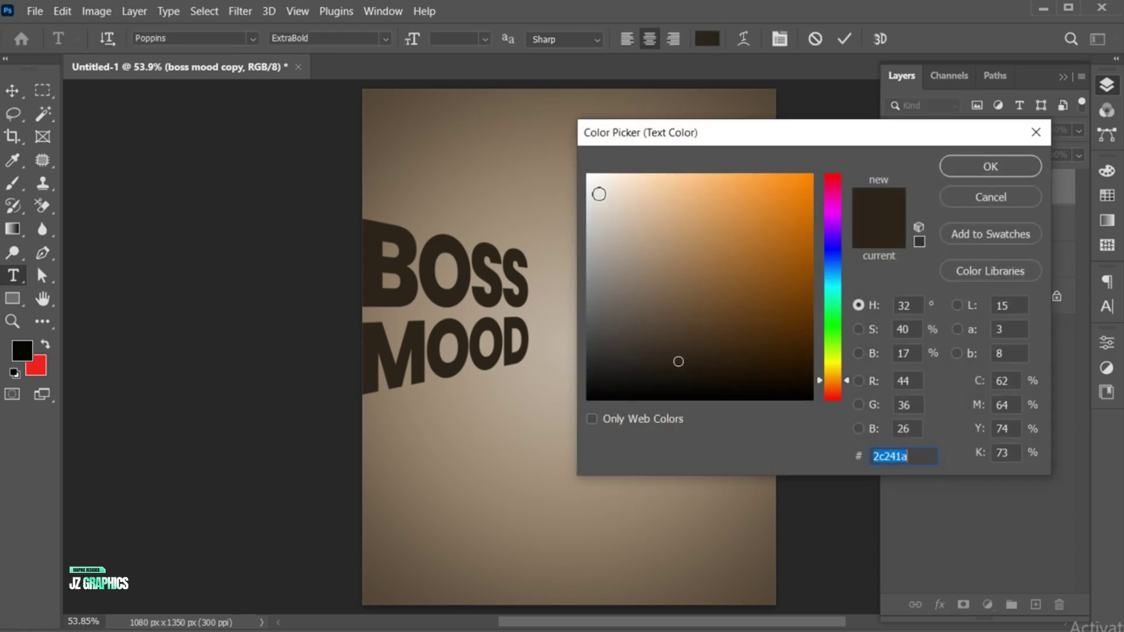
click(582, 174)
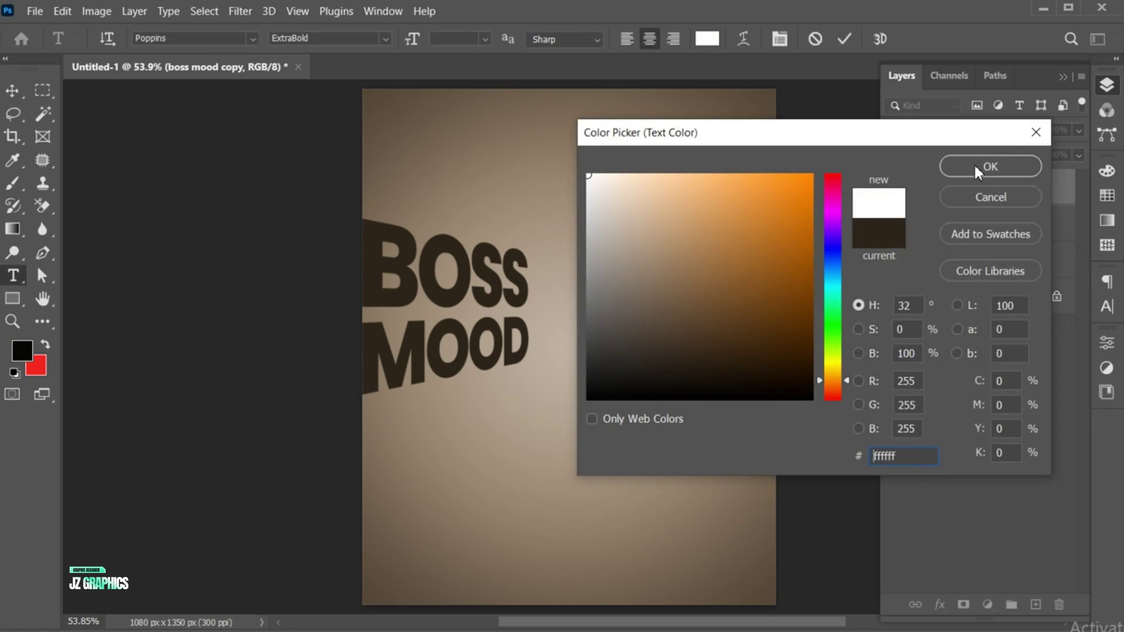
click(974, 164)
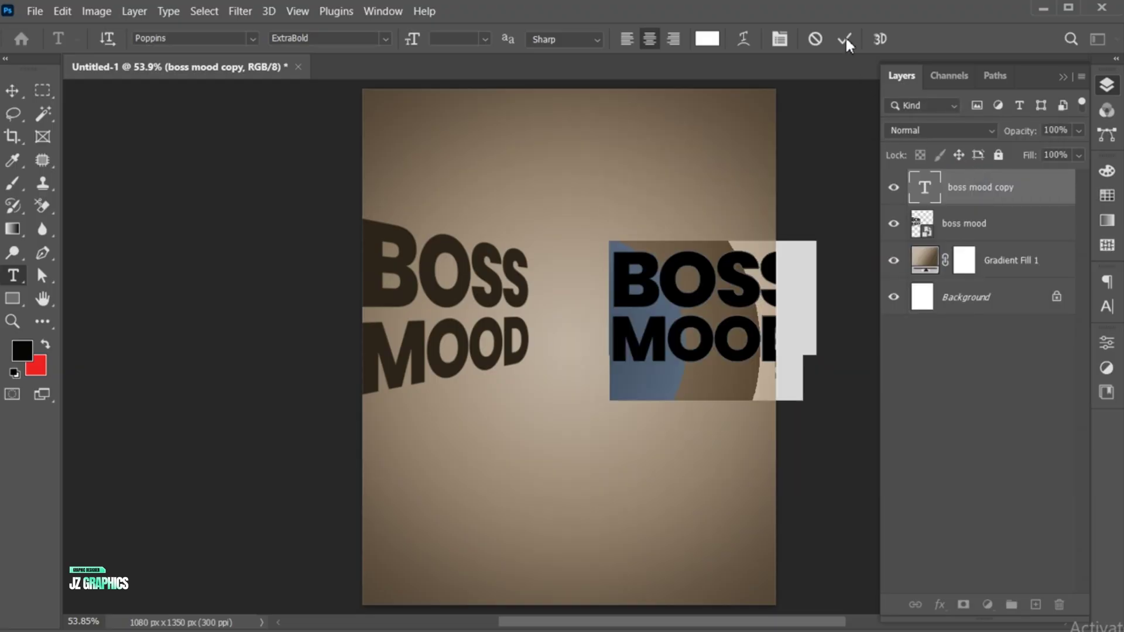
click(845, 37)
key(v)
right_click(959, 187)
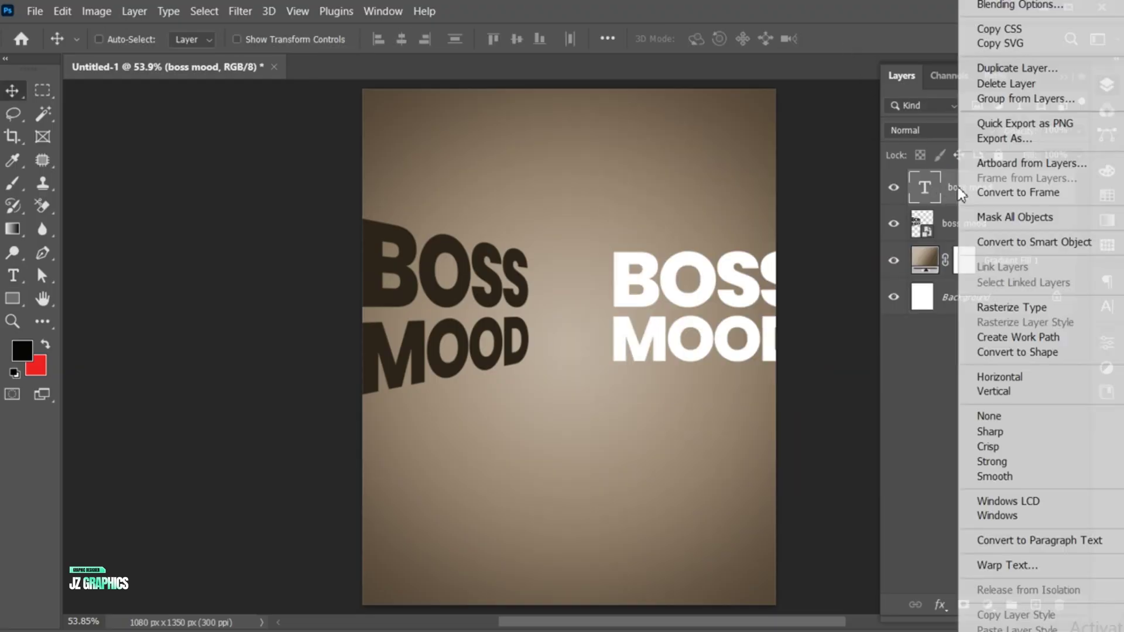
click(997, 243)
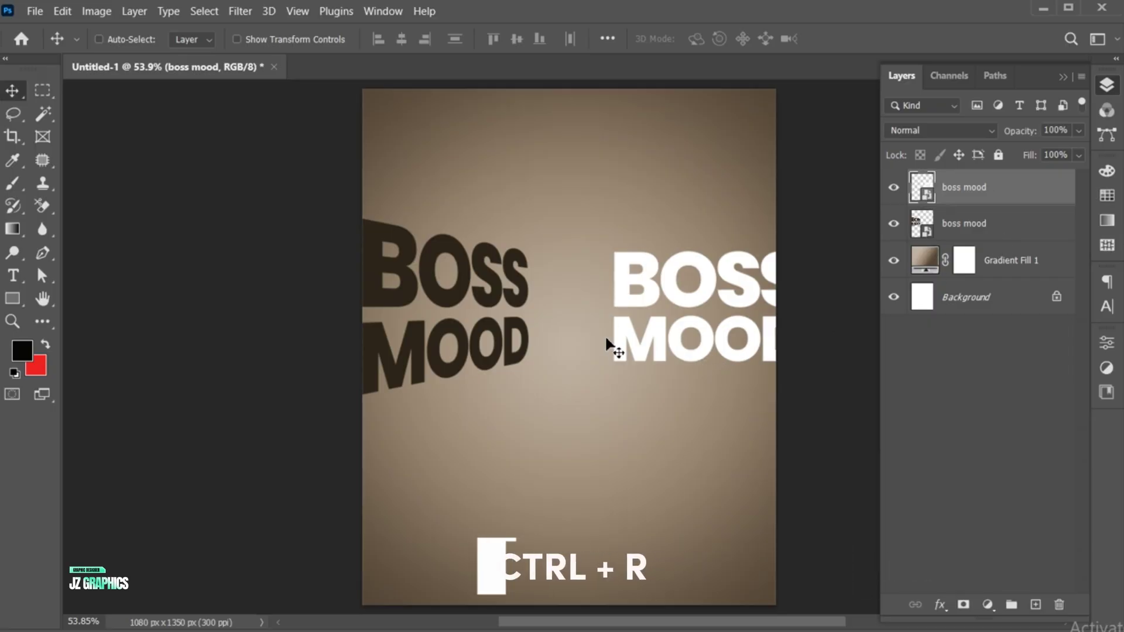
Step: Show the rulers and place two horizontal guides along the upper and lower extents of the dark perspective text
key(ctrl+r)
drag(558, 92, 563, 227)
drag(584, 87, 578, 406)
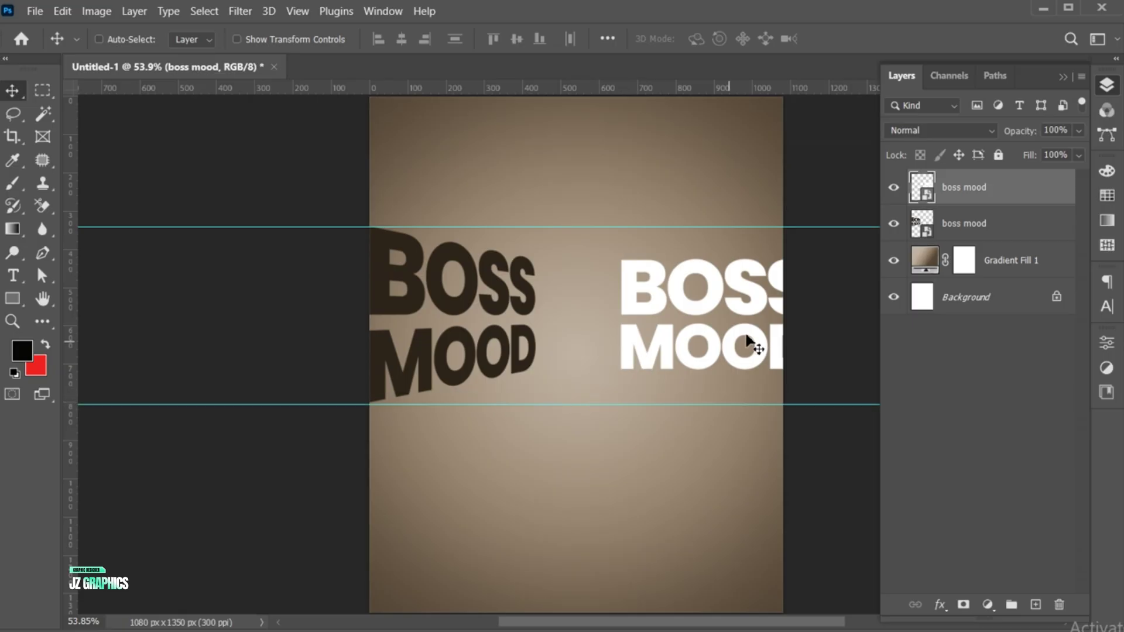
Step: Distort the white BOSS MOOD text in perspective so it grows to about 181% height towards the canvas's right edge
key(ctrl+t)
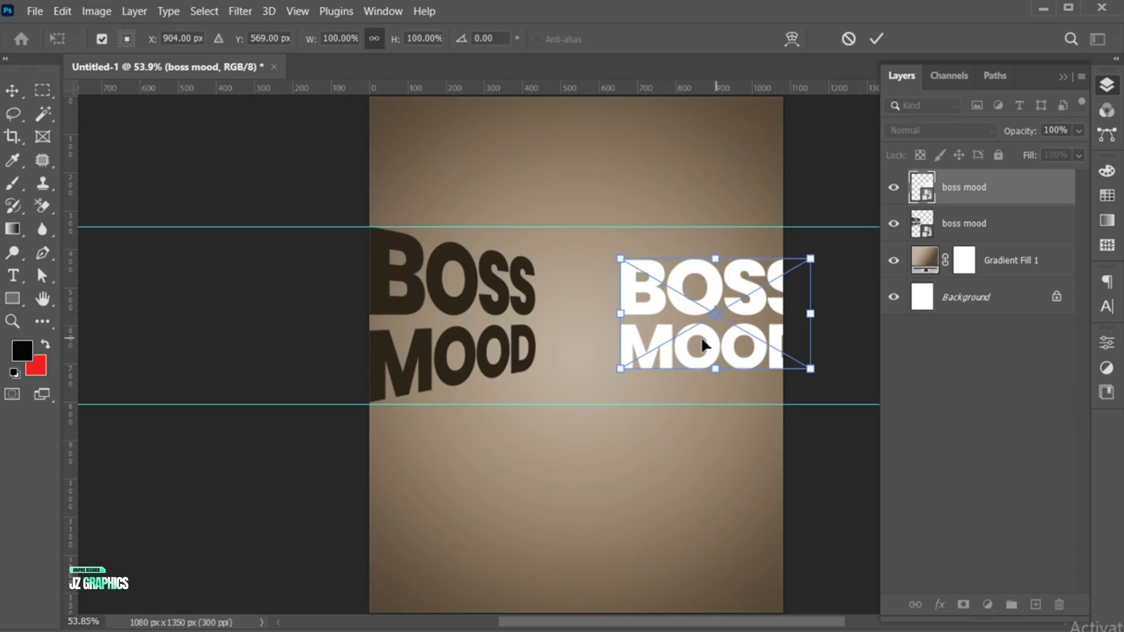
right_click(700, 347)
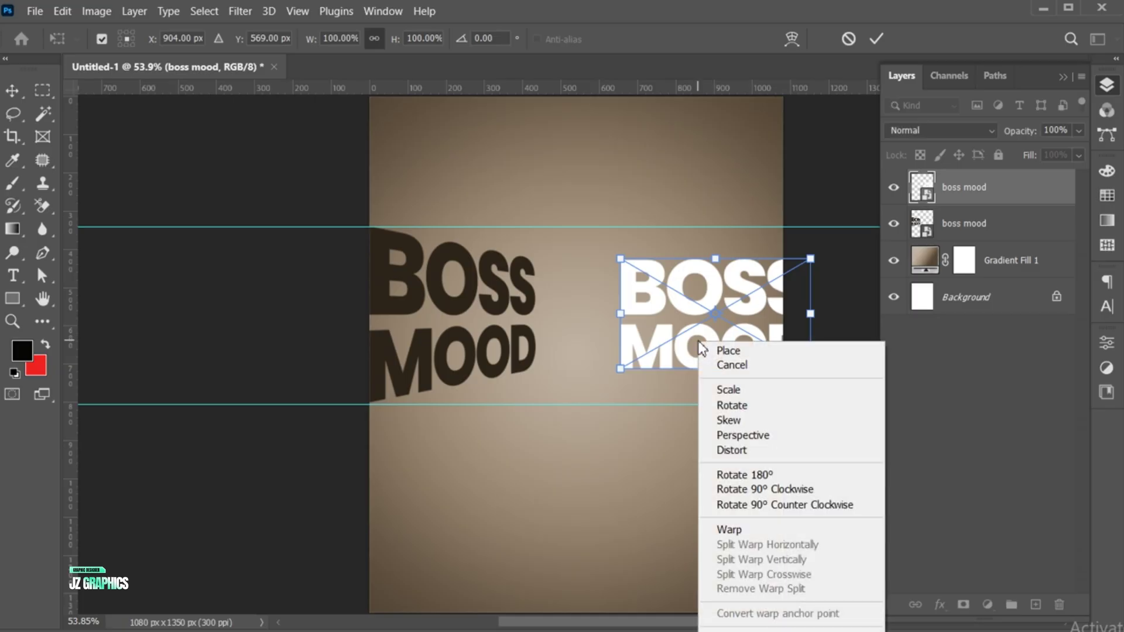
click(750, 434)
drag(812, 374, 810, 414)
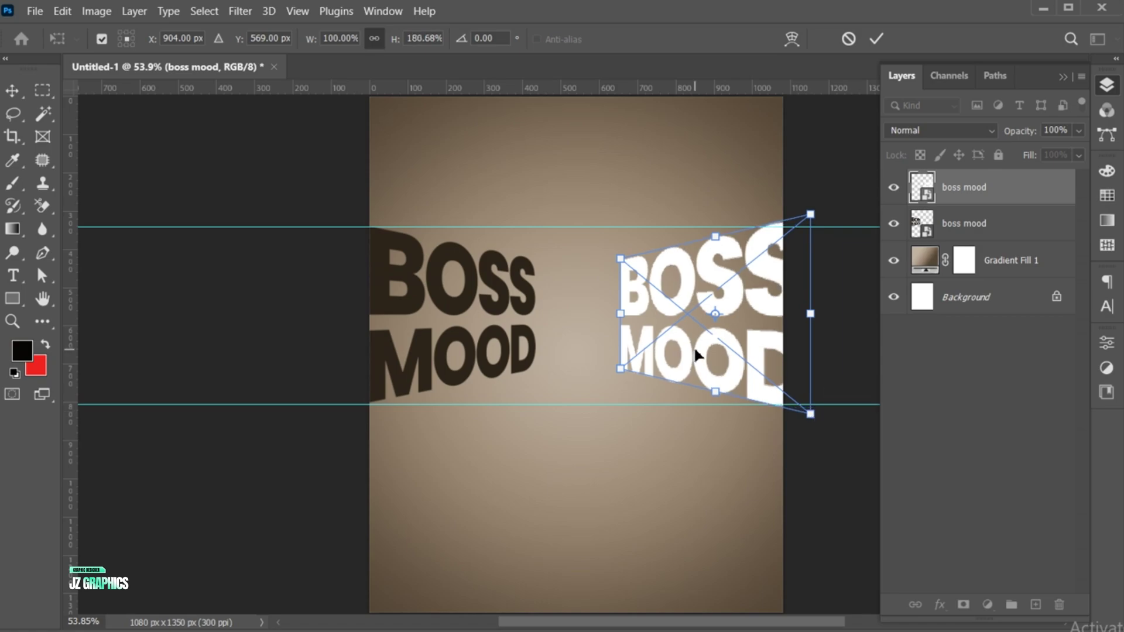
key(Return)
Step: Narrow the white perspective text to about 89% width to fit the canvas edge and guides, and hide the guides and rulers
key(ctrl+t)
drag(812, 318, 789, 316)
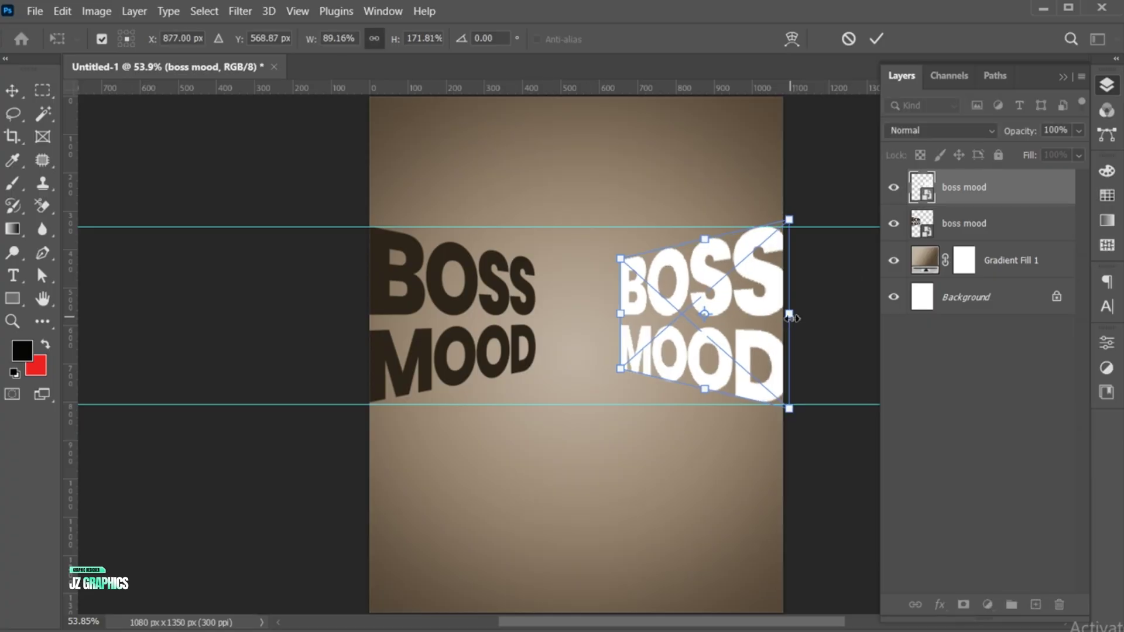
key(Return)
key(ctrl+h)
key(ctrl+r)
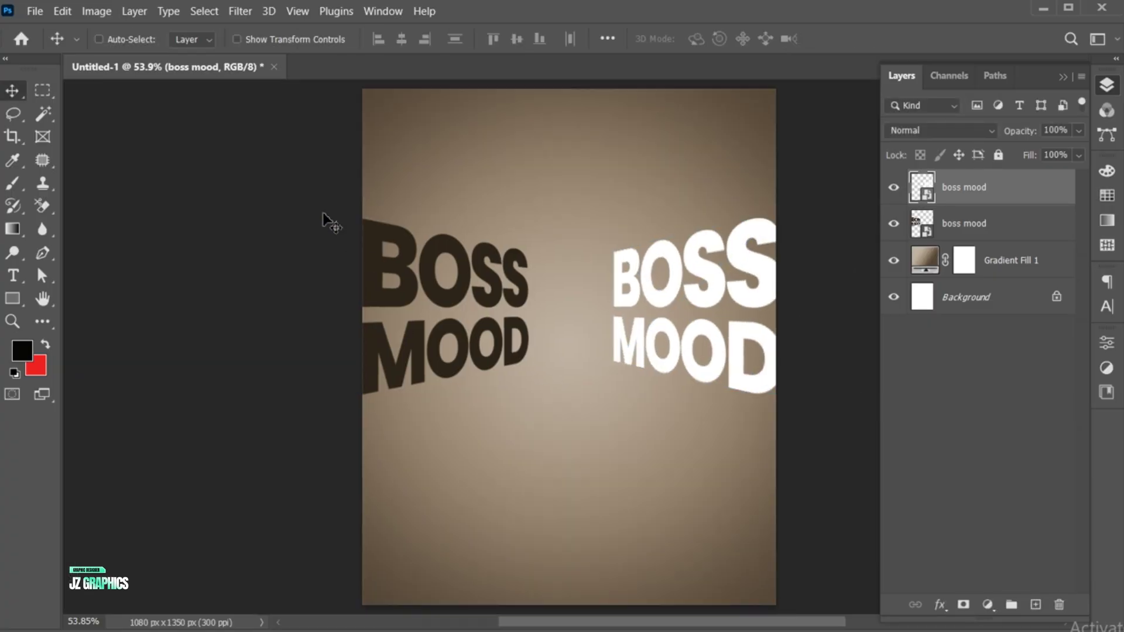
Step: Embed young-beautiful-woman-drinking-coffee-holding-clipboard-posing-isolated-white-wall.jpg from Downloads, slightly scaled down and centred on the canvas
click(34, 11)
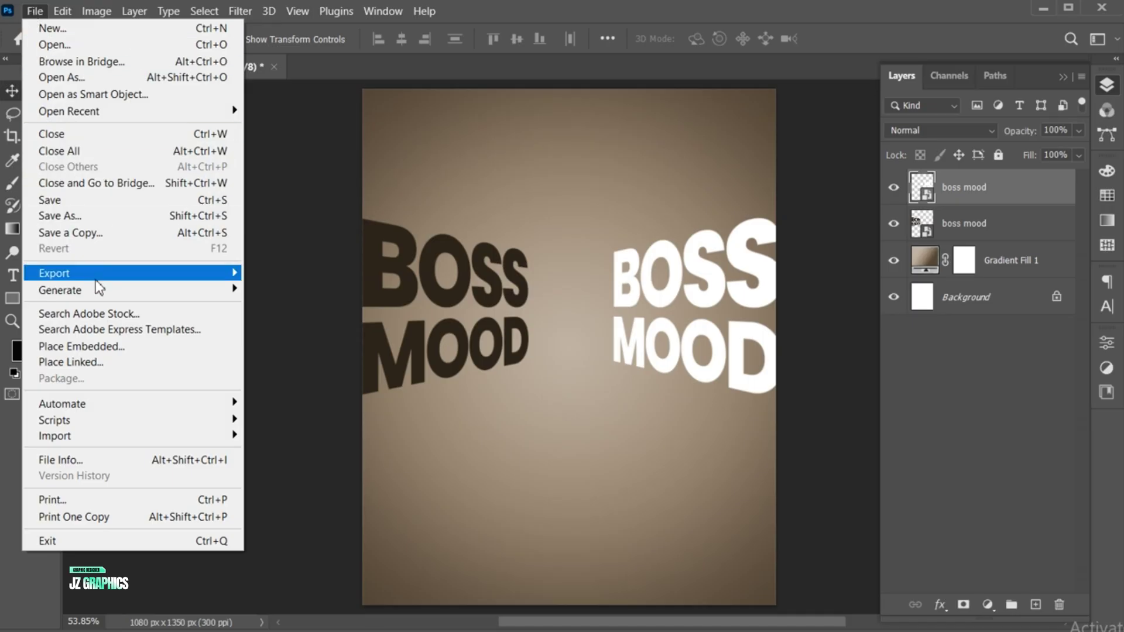
click(124, 347)
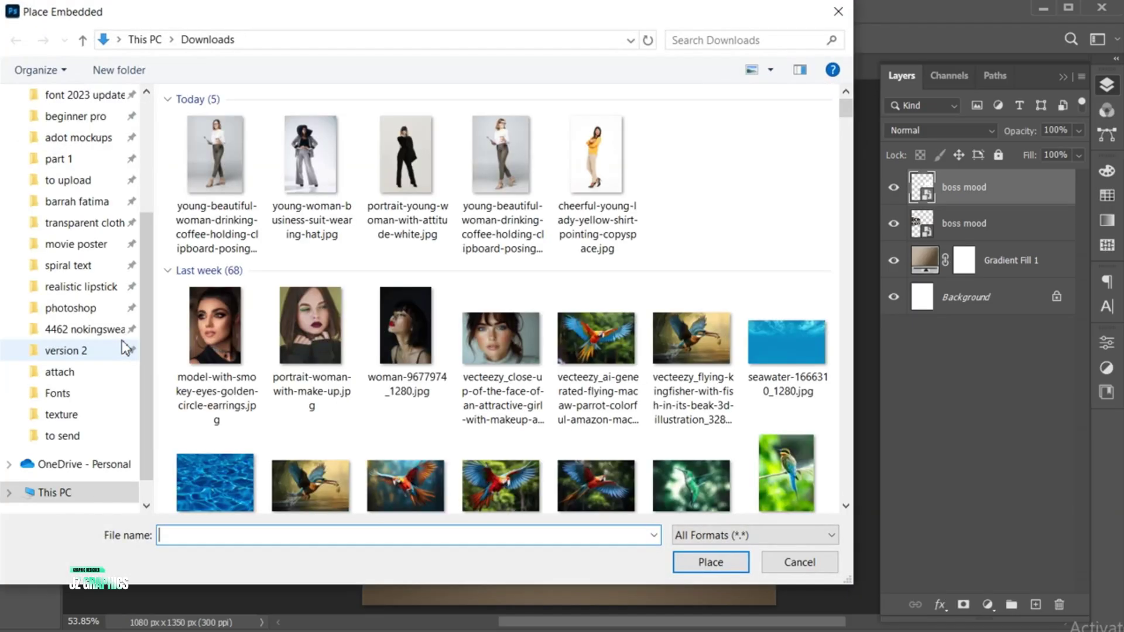
click(230, 167)
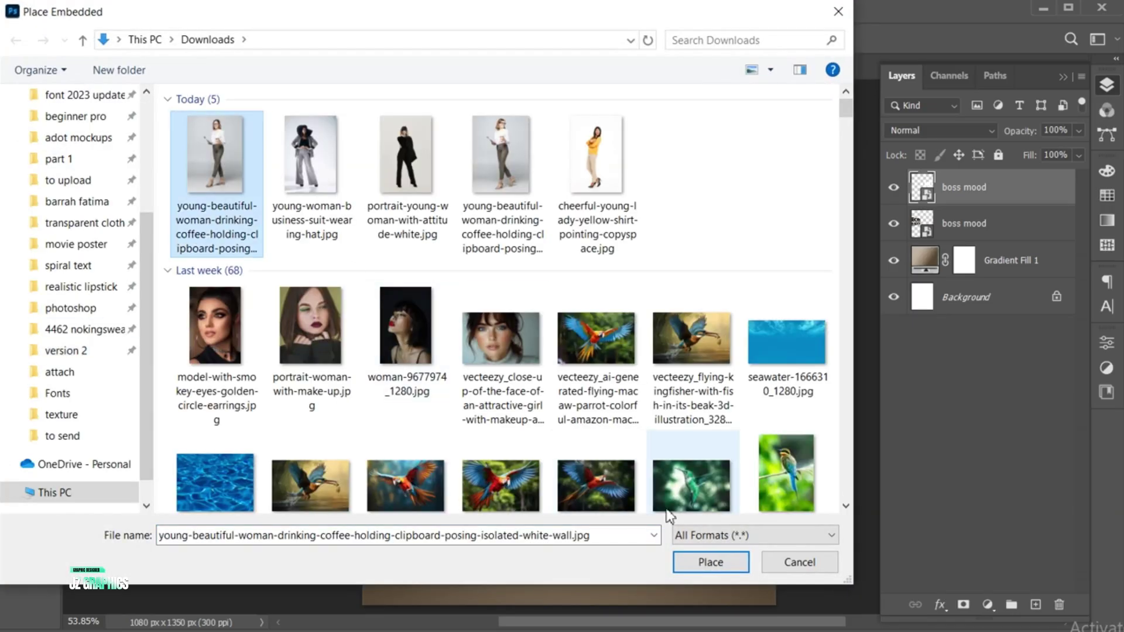
click(704, 564)
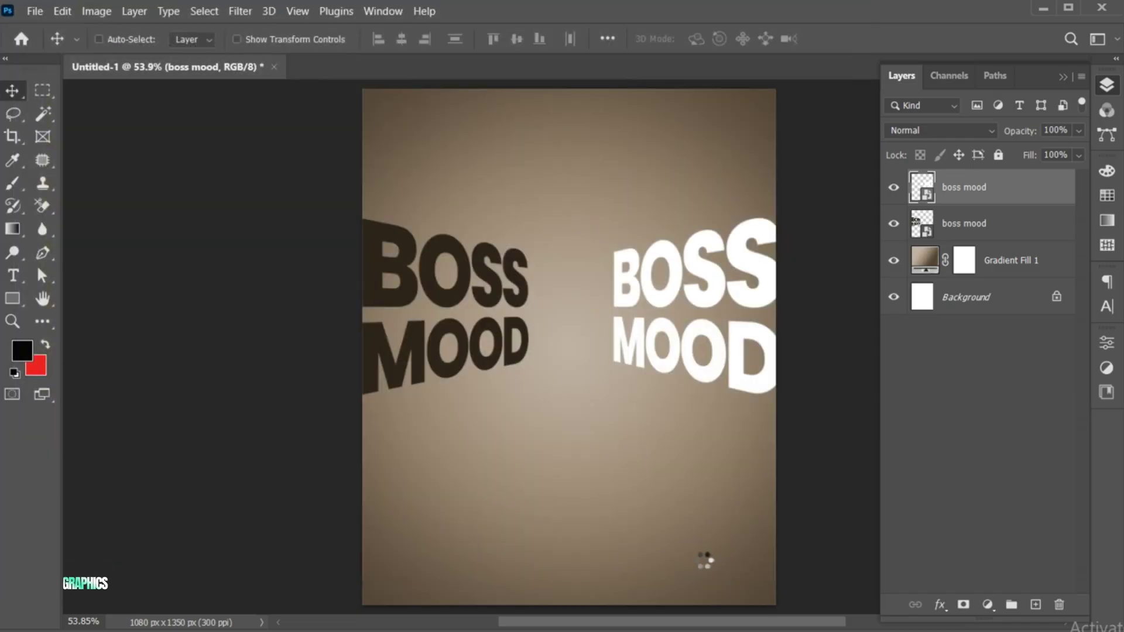
drag(755, 348, 730, 348)
click(876, 38)
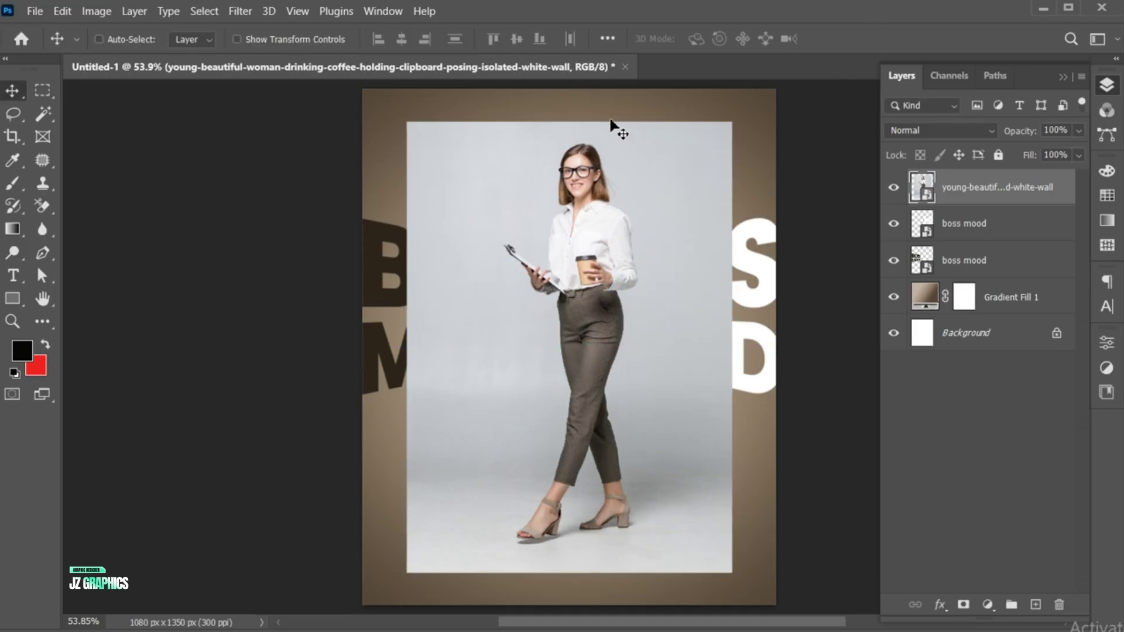
Step: Select the woman in the photo with Select Subject and refine the selection around her clipboard hand with the Lasso tool
click(204, 11)
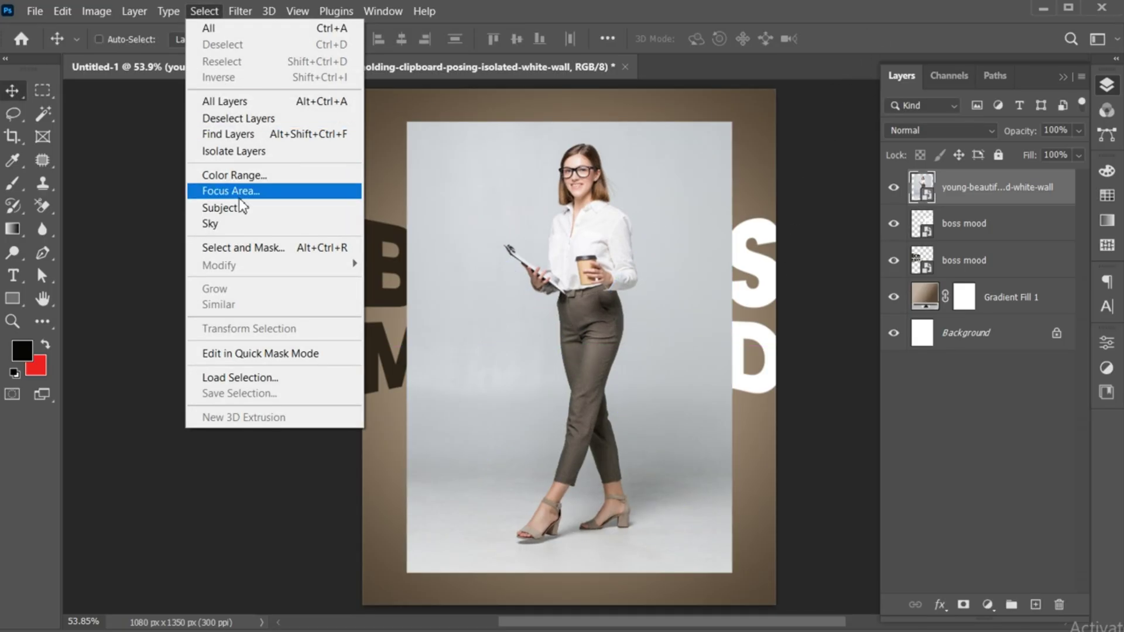
click(220, 208)
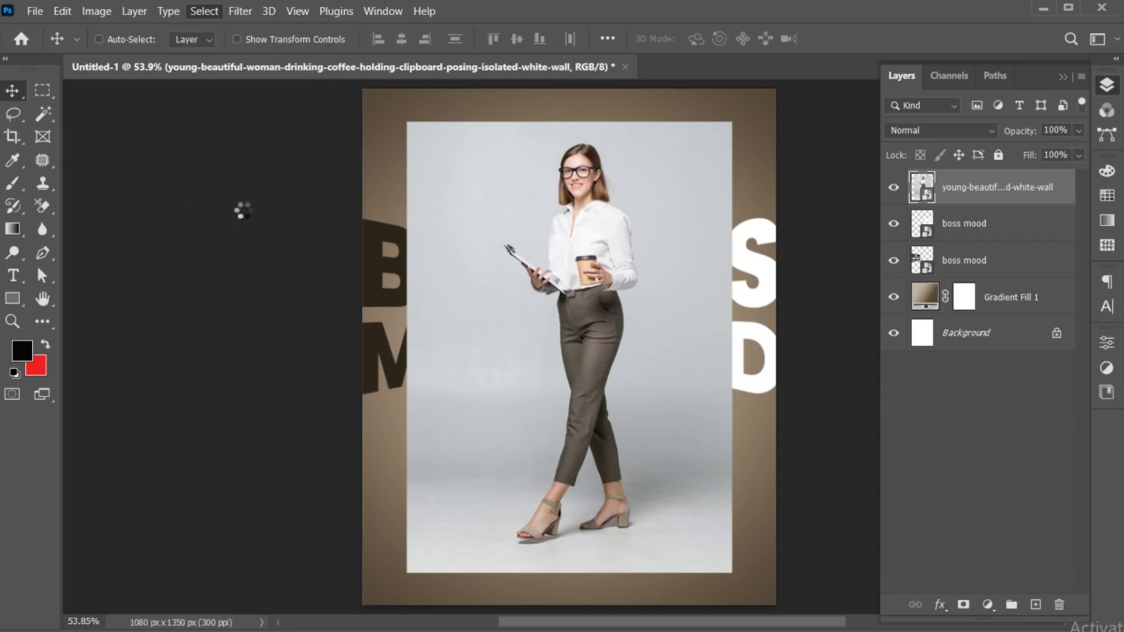
key(z)
drag(536, 278, 637, 316)
key(v)
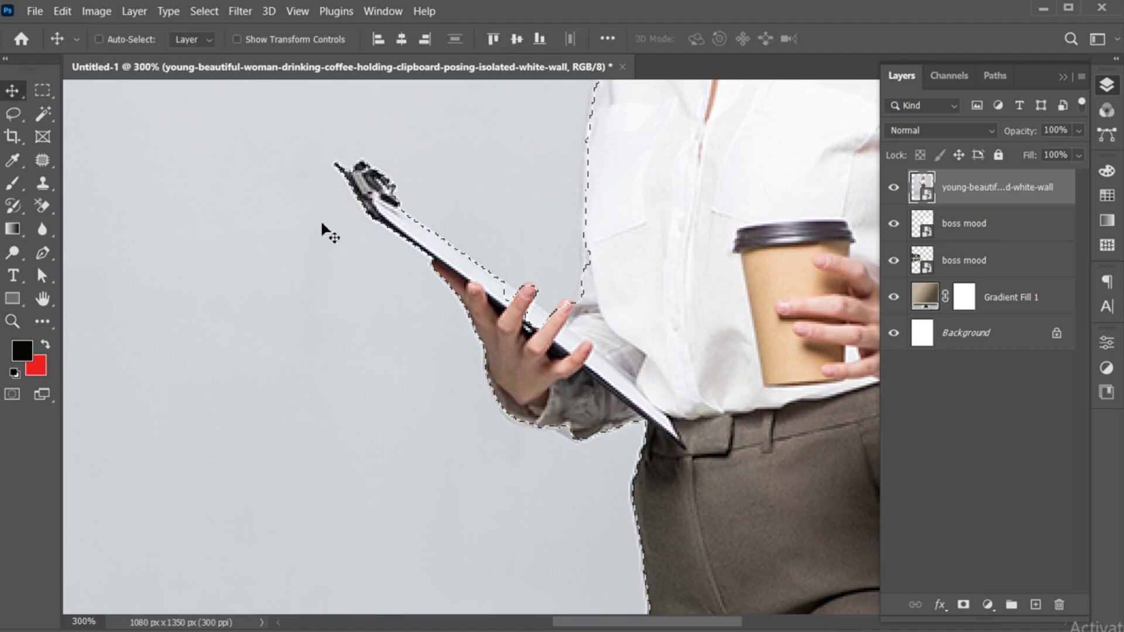
click(14, 113)
mouse_move(552, 327)
mouse_down()
mouse_move(514, 282)
mouse_move(522, 302)
mouse_up()
drag(537, 396, 541, 398)
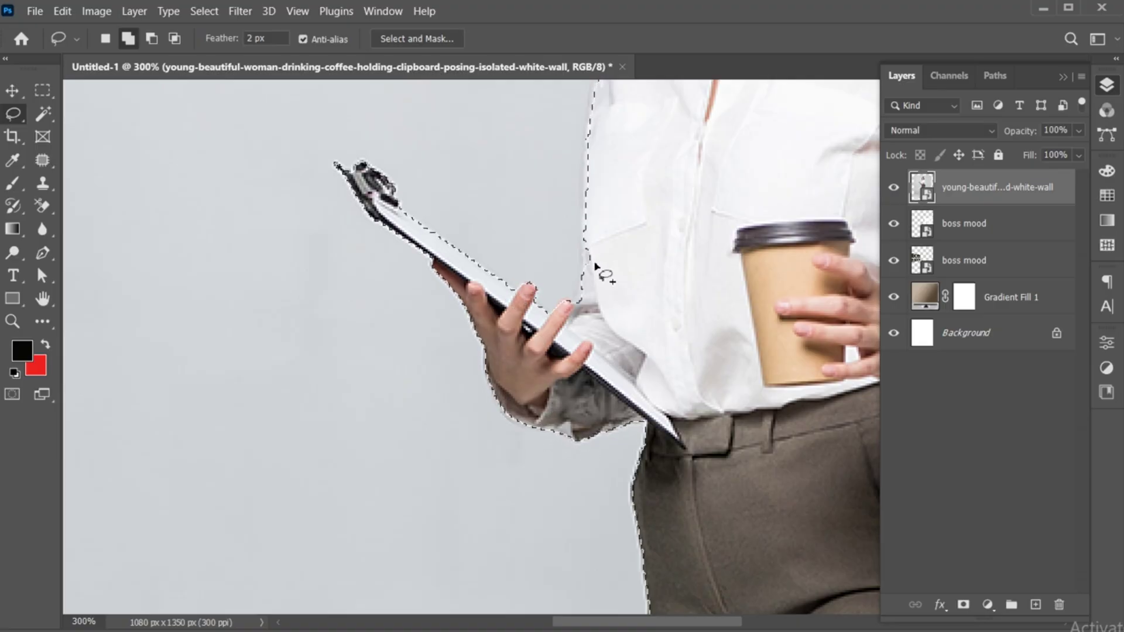
Step: Refine the selection around the woman's sandals with the Lasso tool and mask out the photo's backdrop
scroll(598, 238, down, 5)
scroll(668, 507, down, 10)
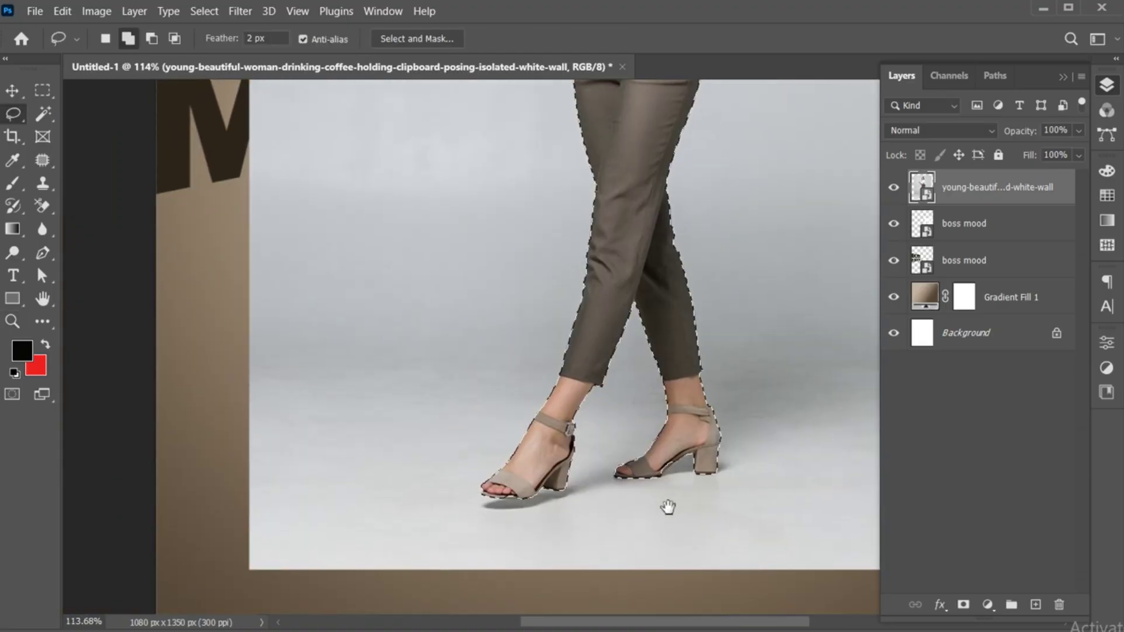
scroll(585, 410, up, 4)
mouse_move(391, 540)
mouse_down()
mouse_move(412, 550)
mouse_move(439, 536)
mouse_move(410, 542)
mouse_up()
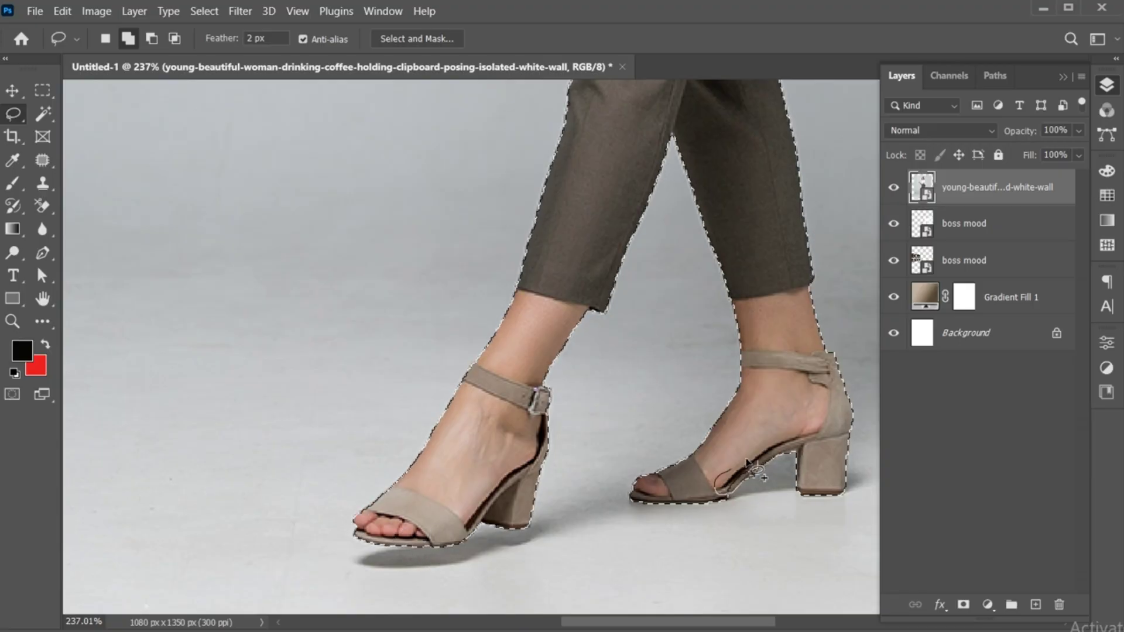
key(ctrl+0)
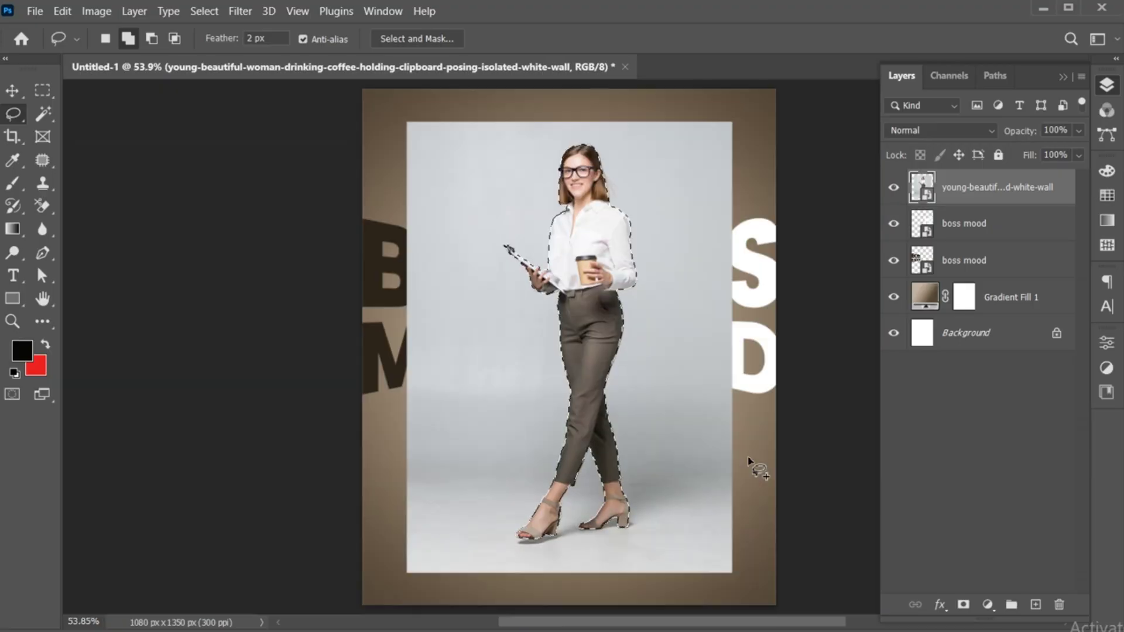
key(v)
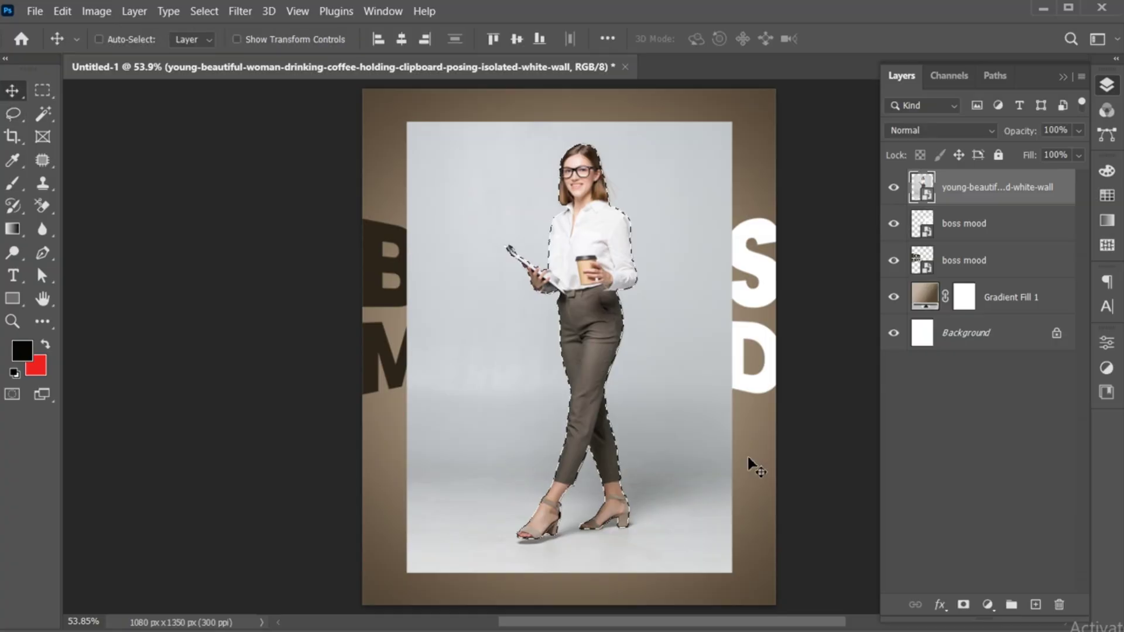
click(964, 605)
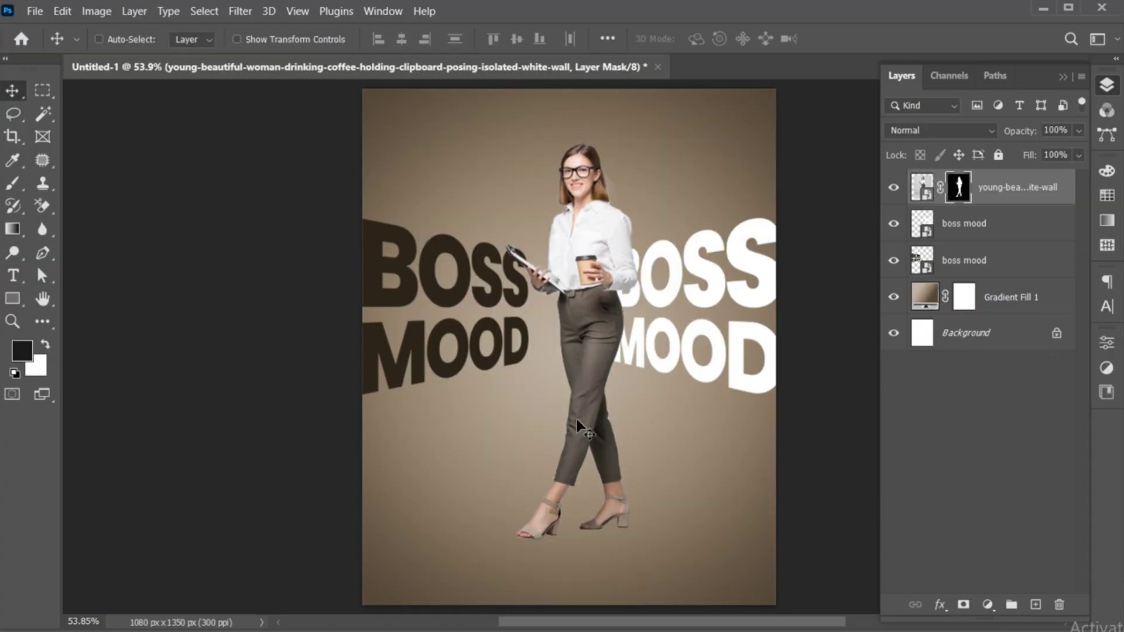
Step: Scale the masked woman to about 78%, position her between the two BOSS MOOD texts, and target the photo rather than its mask
key(ctrl+t)
drag(732, 121, 702, 184)
drag(593, 287, 583, 251)
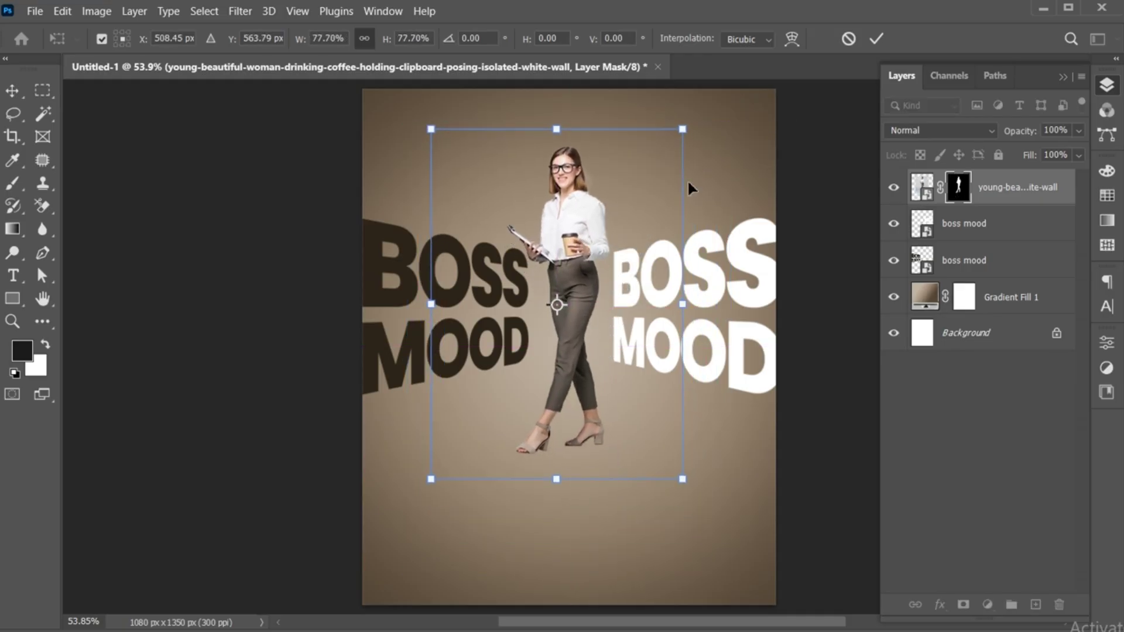
click(876, 39)
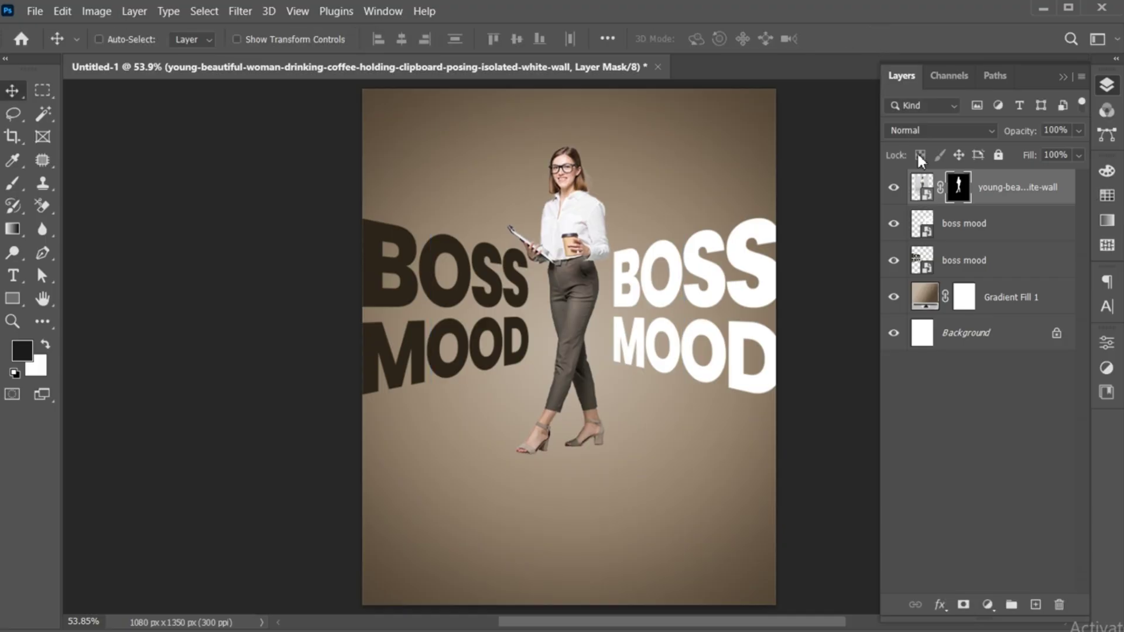
click(922, 186)
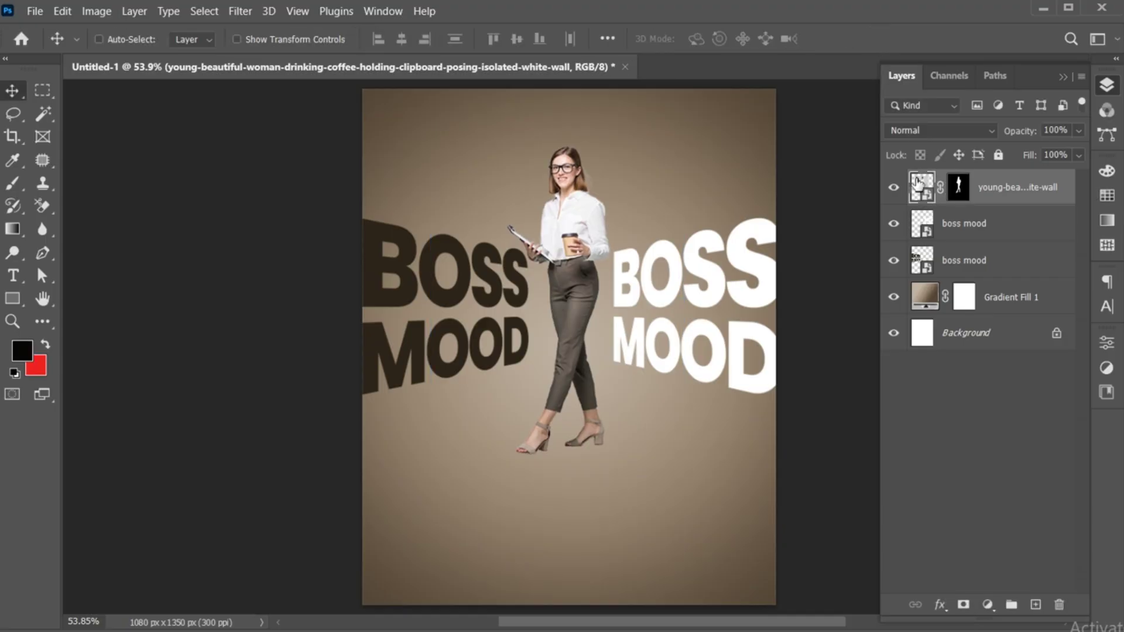
Step: Copy a rectangular area around the woman's feet to a new layer, set it to Multiply, and place it below the woman's layer
click(44, 92)
drag(496, 405, 625, 466)
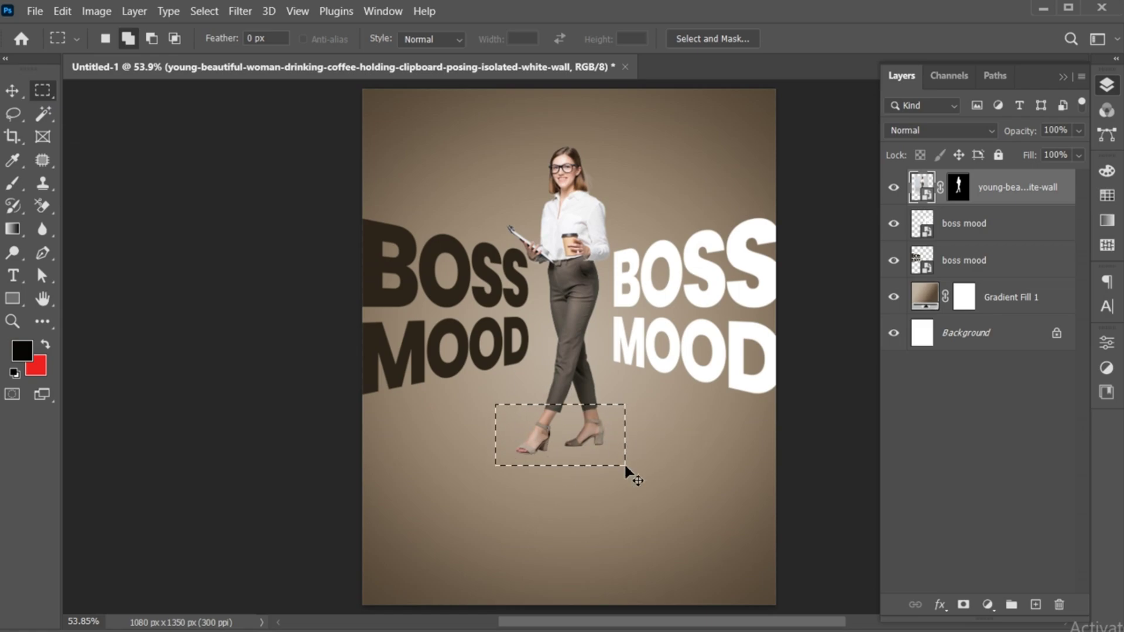
key(ctrl+j)
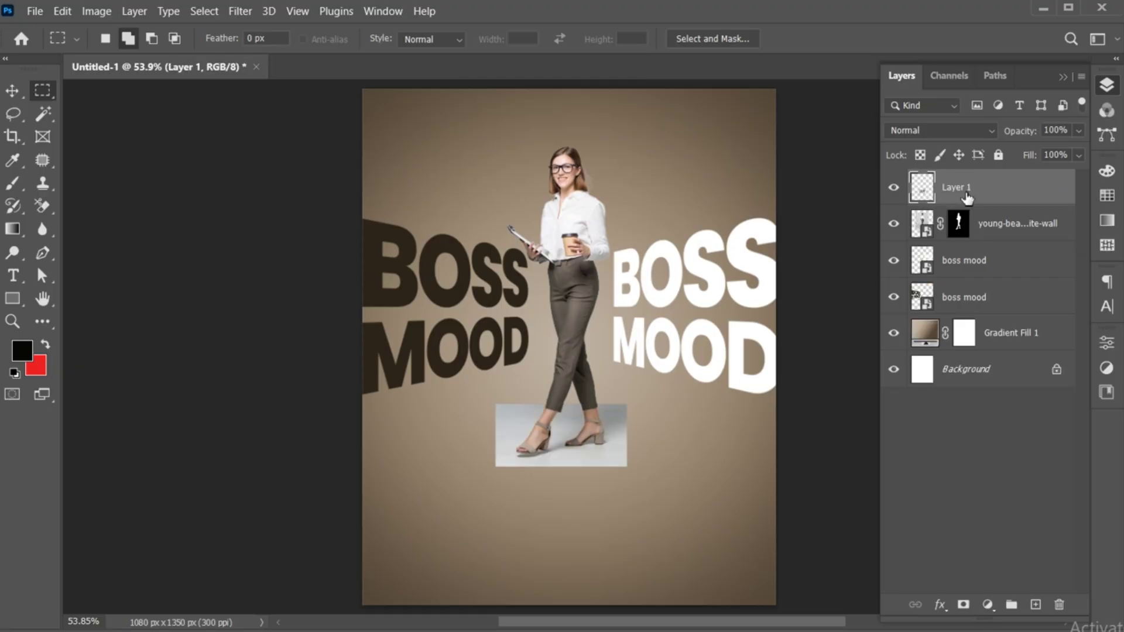
click(944, 131)
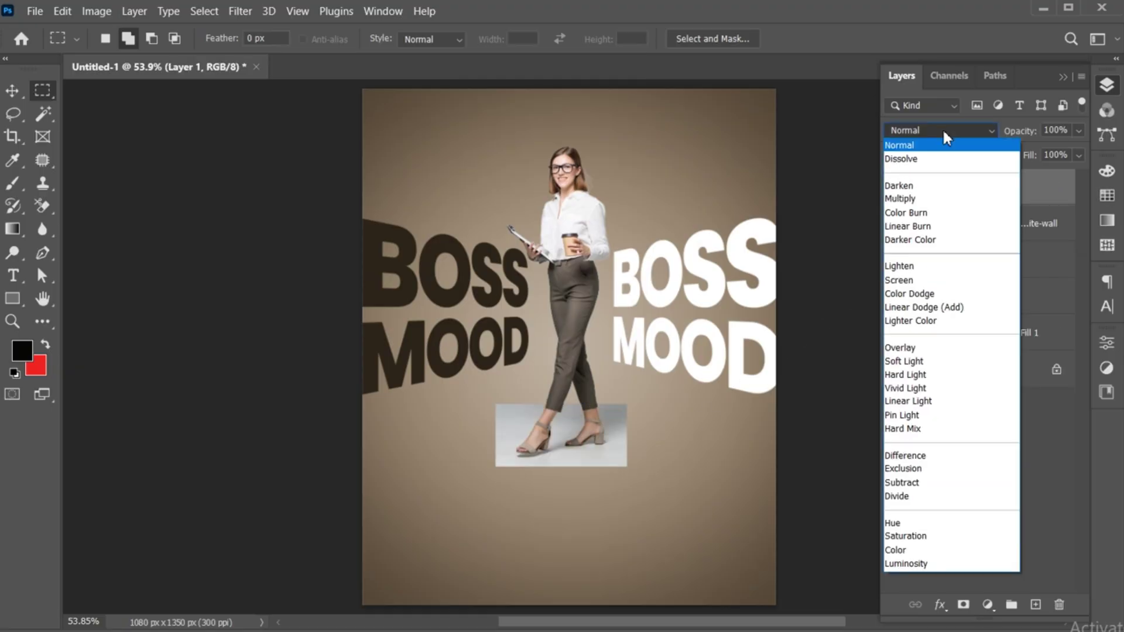
click(944, 200)
drag(945, 202, 937, 236)
Step: Apply Levels to the copied feet layer with the white input at 142 and the midtone at about 0.21
click(98, 12)
mouse_move(133, 55)
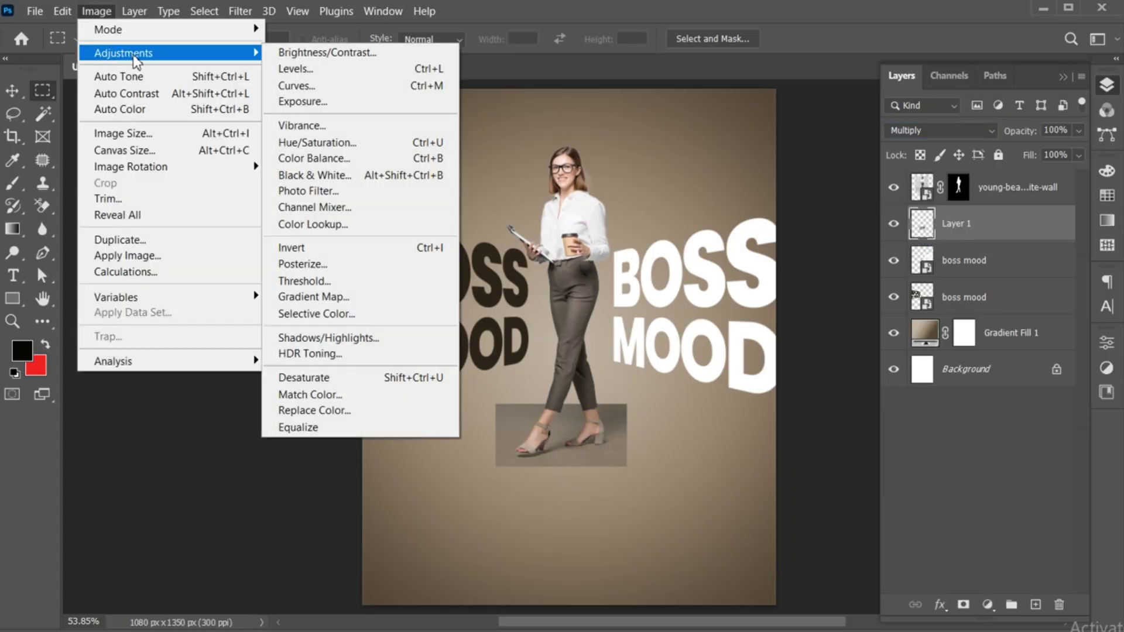
click(320, 68)
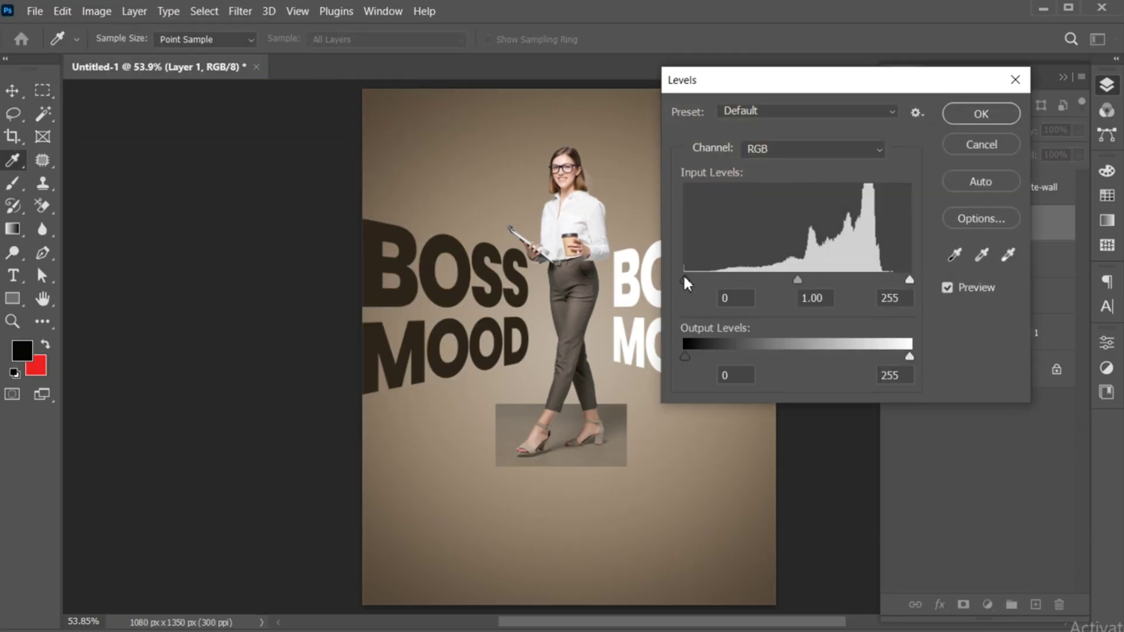
drag(910, 280, 811, 279)
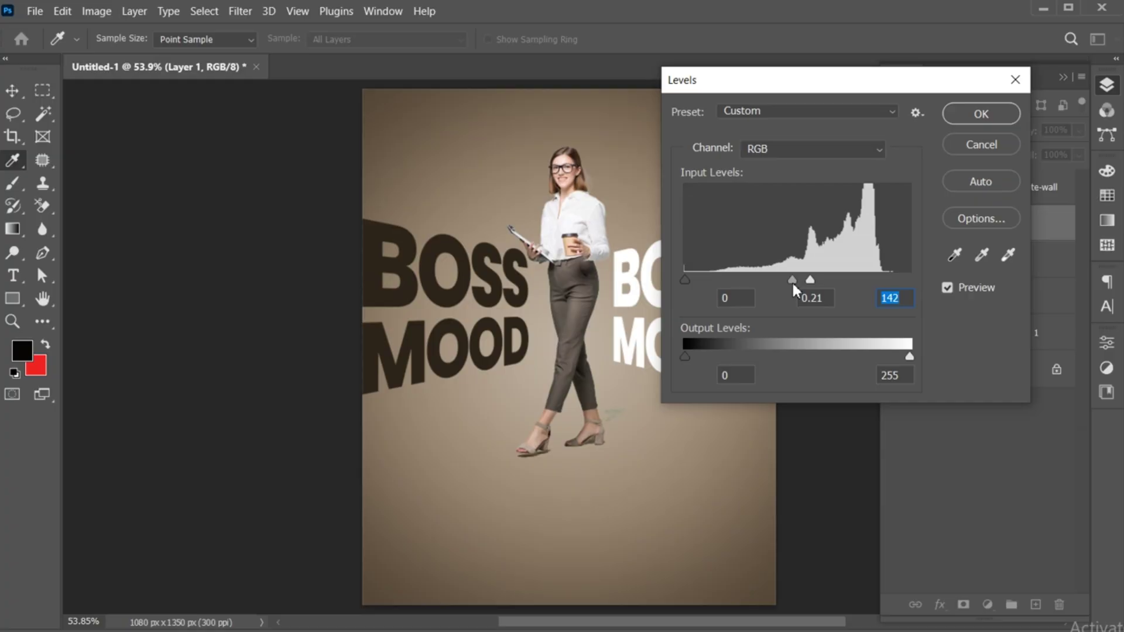
click(789, 280)
click(979, 115)
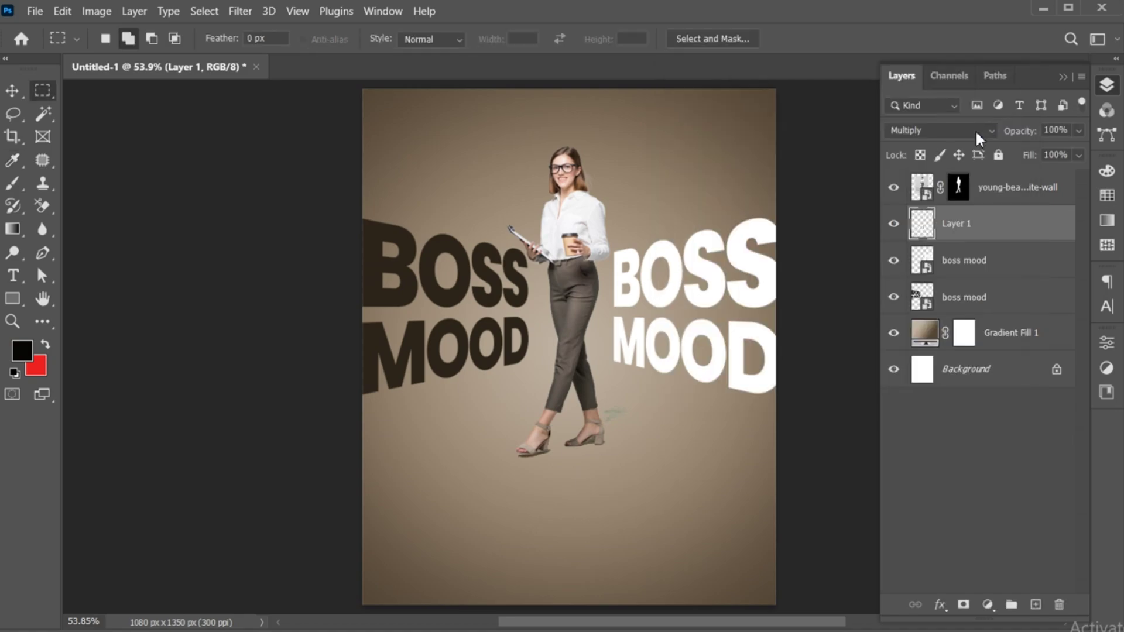
Step: Add the text DESIGNED BY above the woman's head, on top of her layer, and select all of it
key(v)
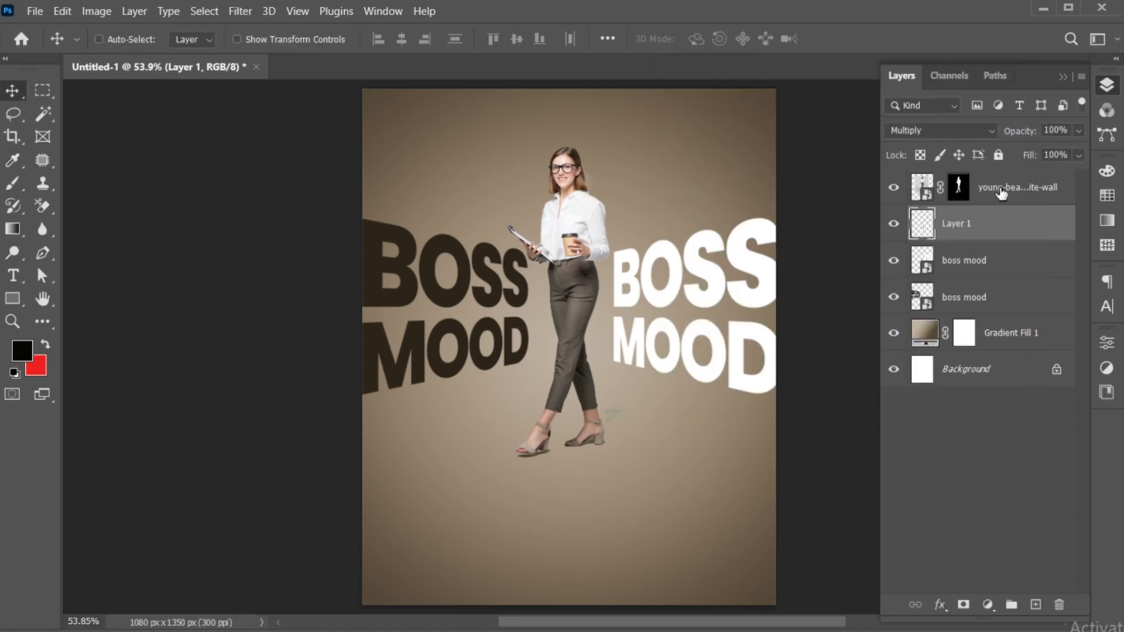
click(1003, 189)
click(13, 276)
click(522, 132)
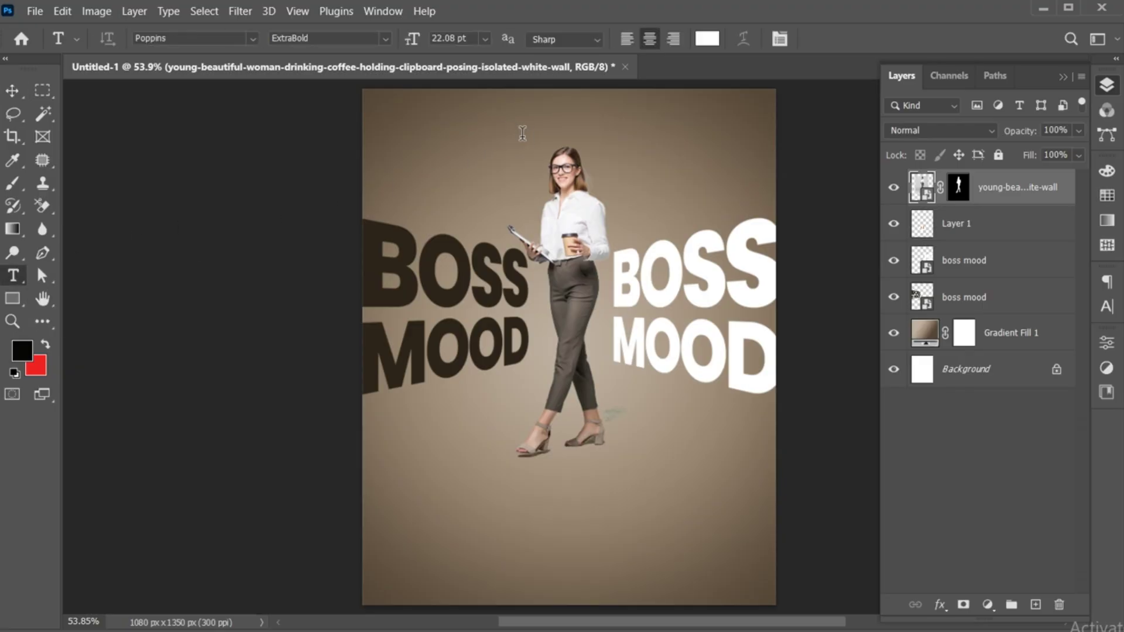
click(524, 133)
text(DESIGNED BY)
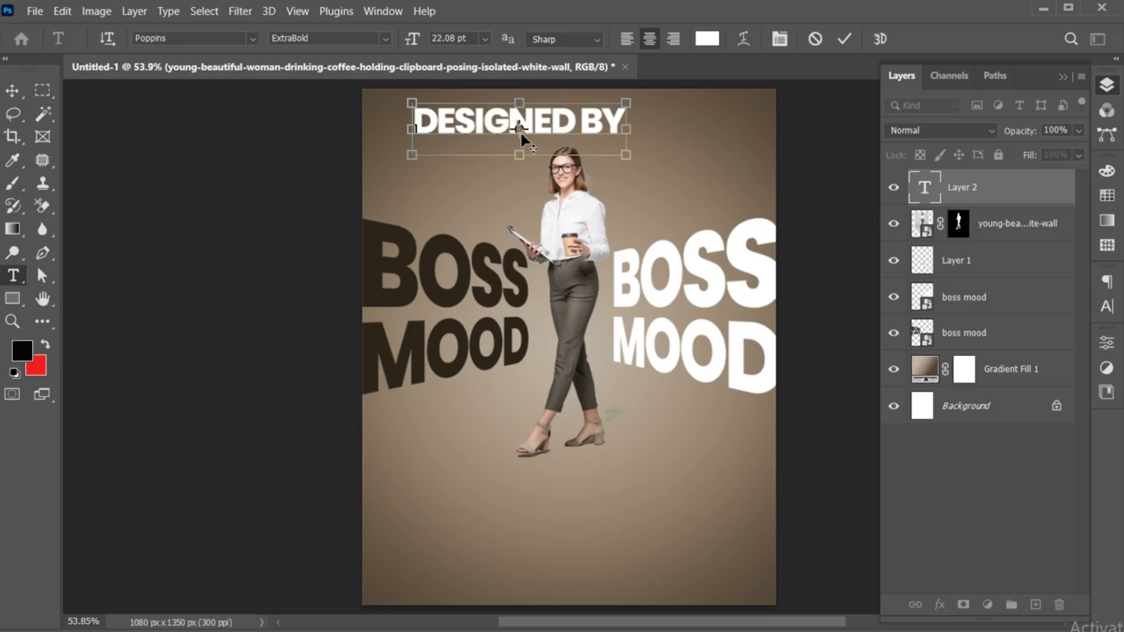
key(ctrl+a)
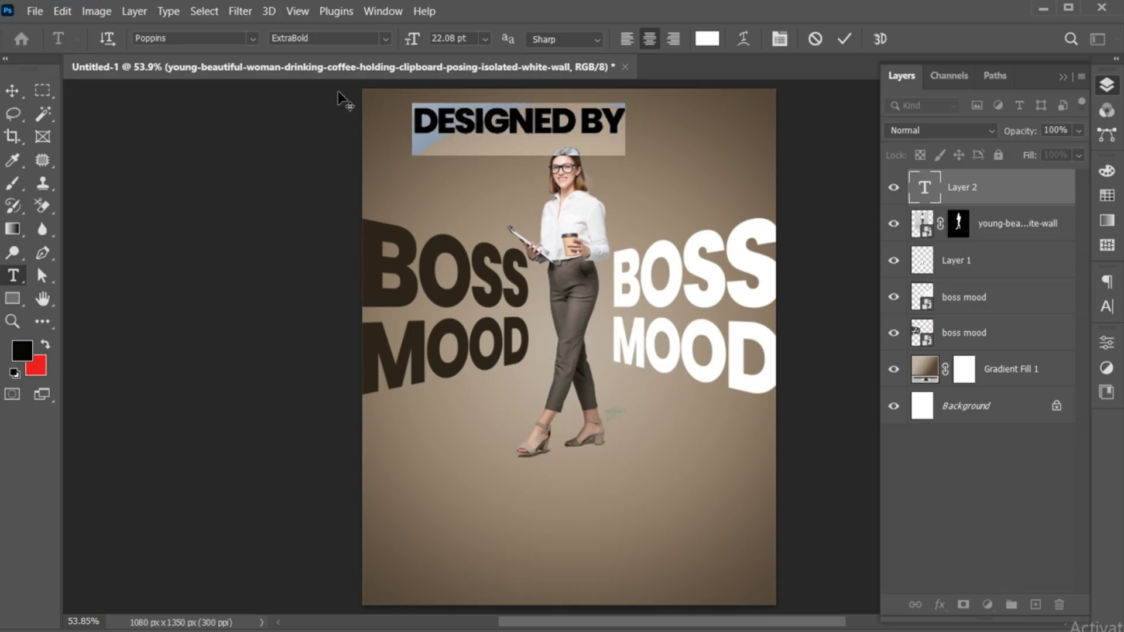
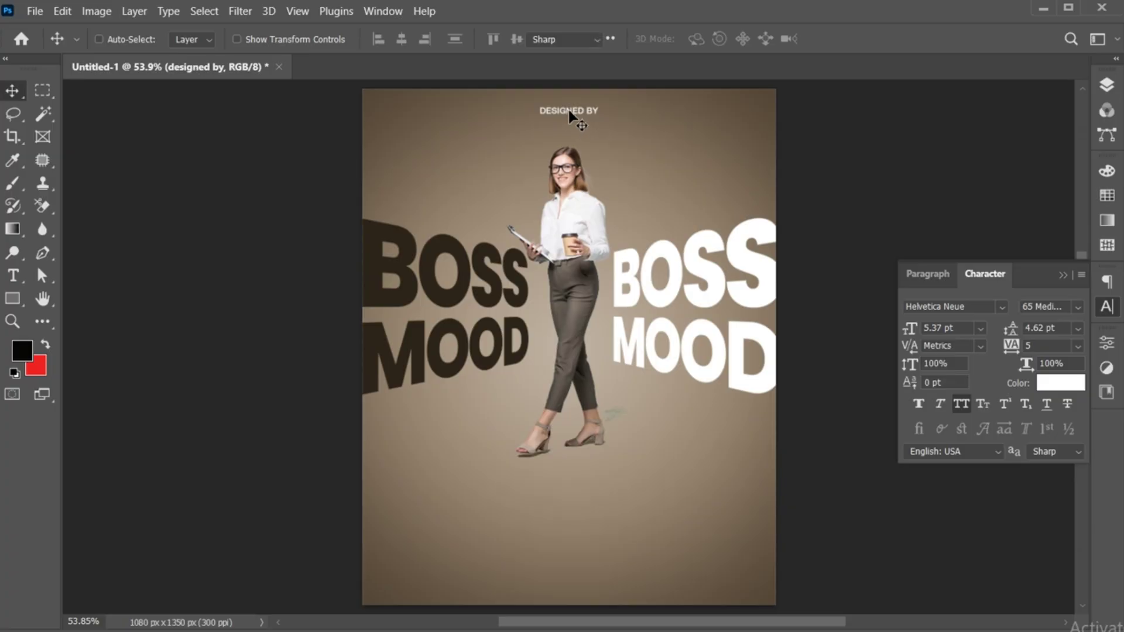
Step: Set the DESIGNED BY text's tracking to 105 and centre it horizontally on the canvas
double_click(572, 114)
click(1043, 345)
text(65)
key(Return)
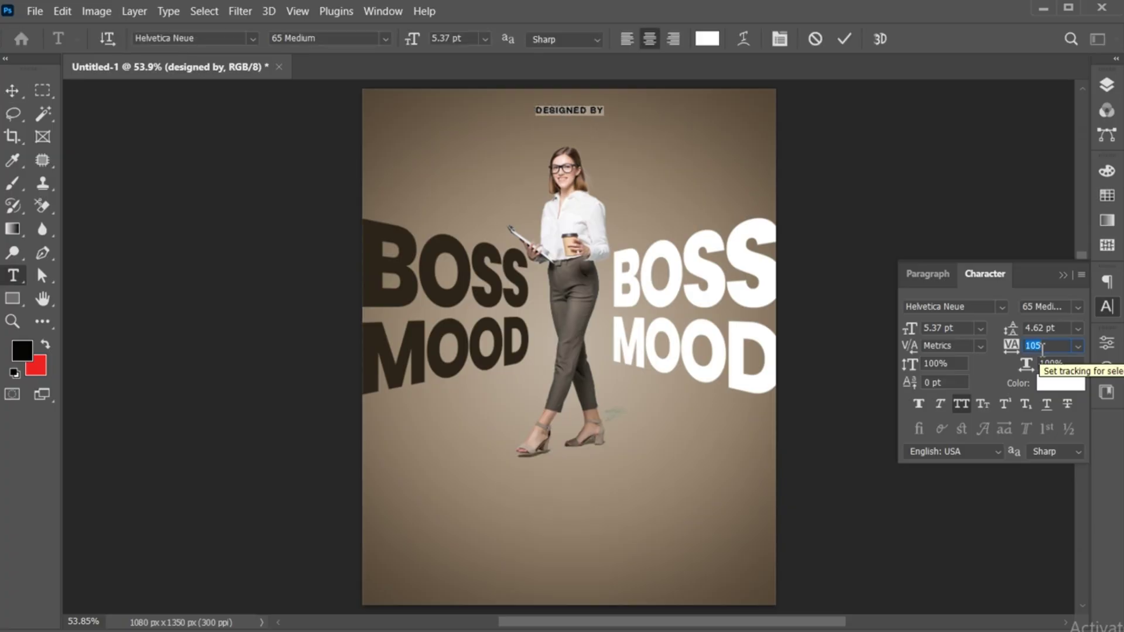
click(841, 42)
key(v)
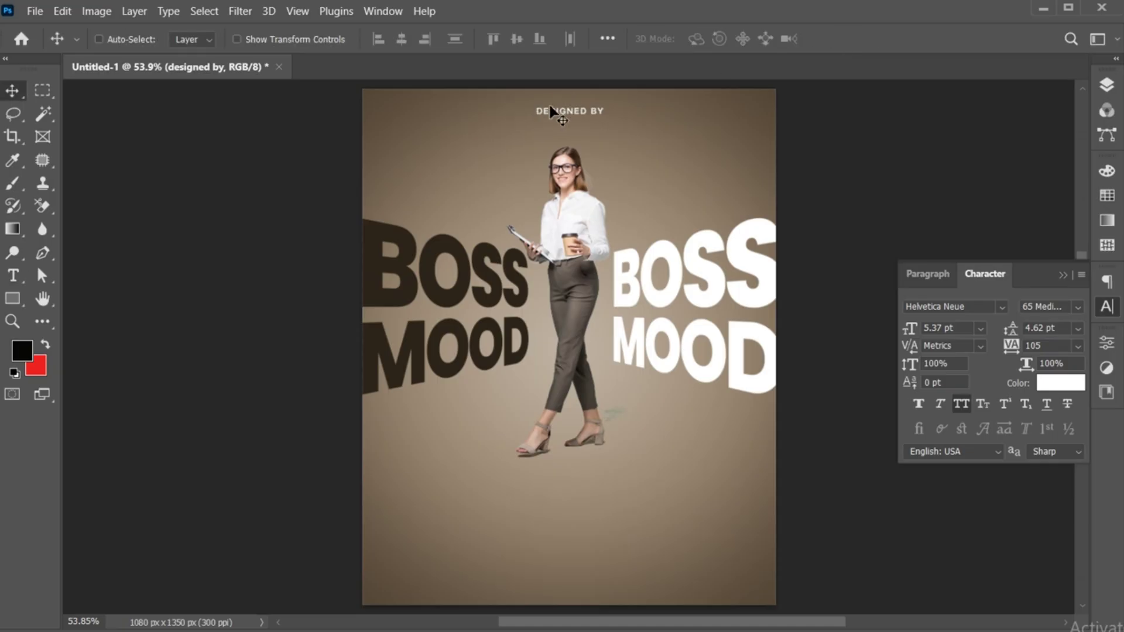
key(ctrl+a)
click(399, 40)
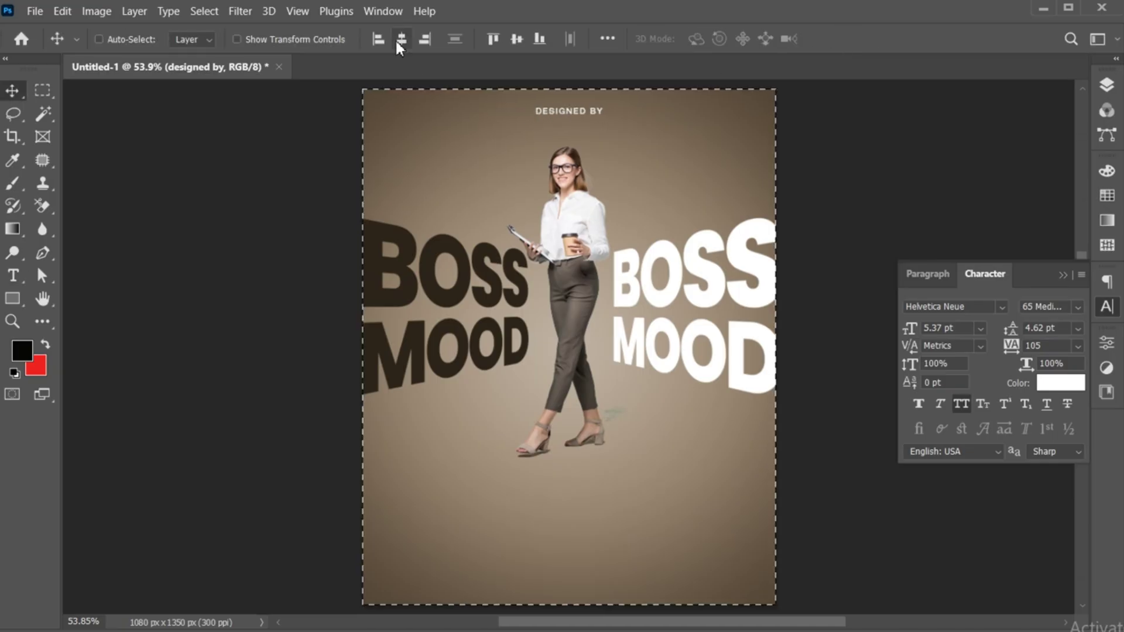
key(ctrl+d)
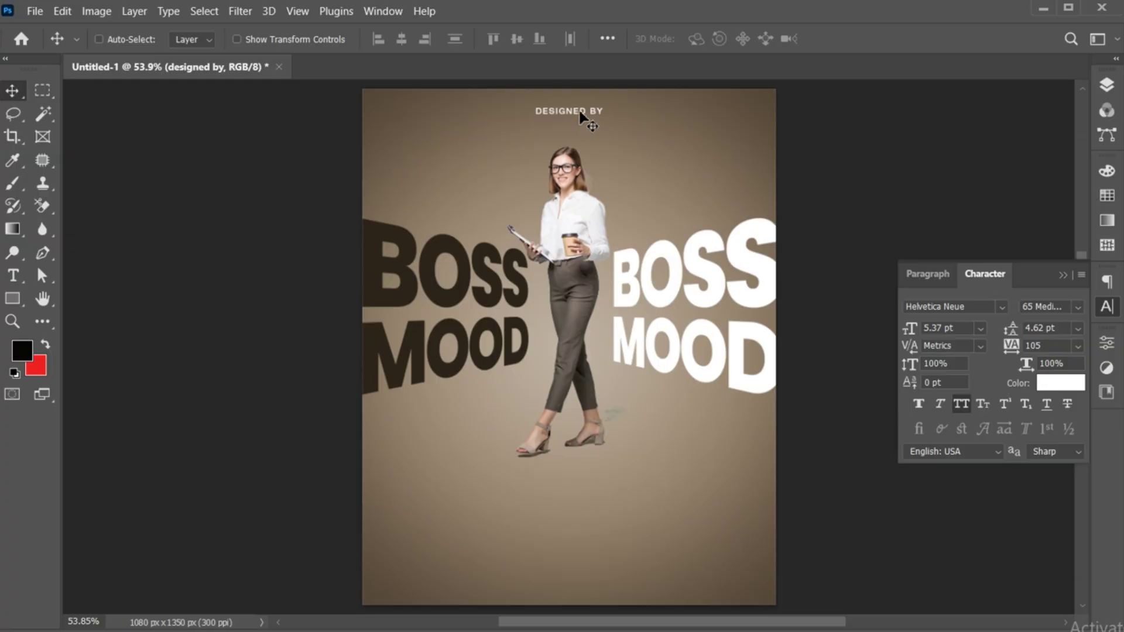
Step: Duplicate DESIGNED BY just below itself, change the copy to JZ GRAPHICS, and style it in 97 Black Condensed with tracking 450
drag(582, 116, 580, 129)
double_click(579, 125)
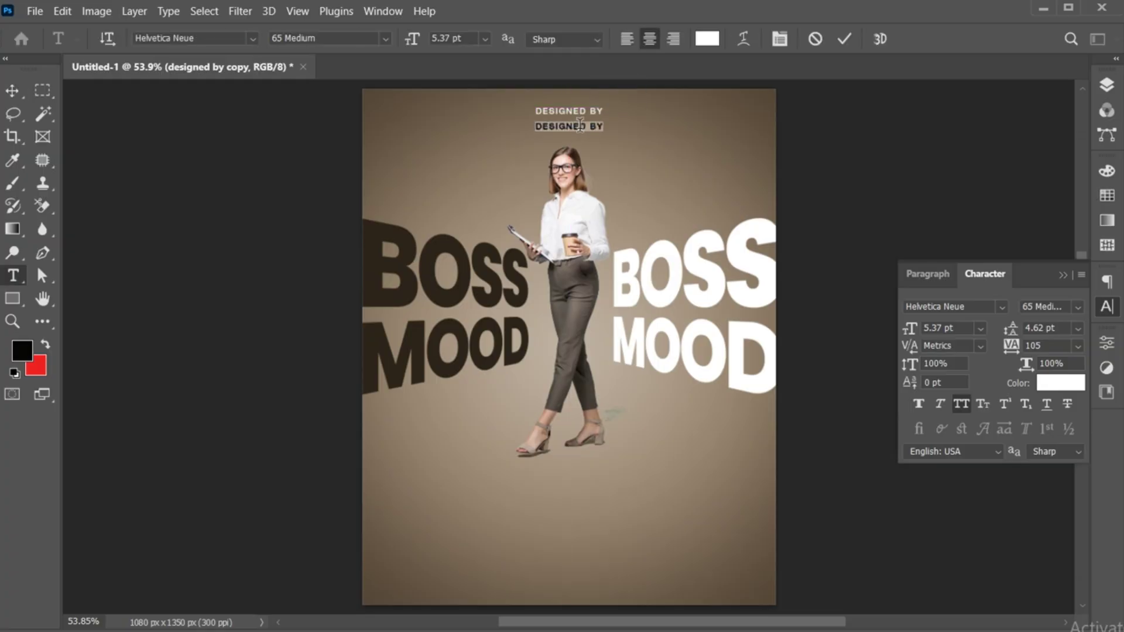
text(JZ GRAPHICS)
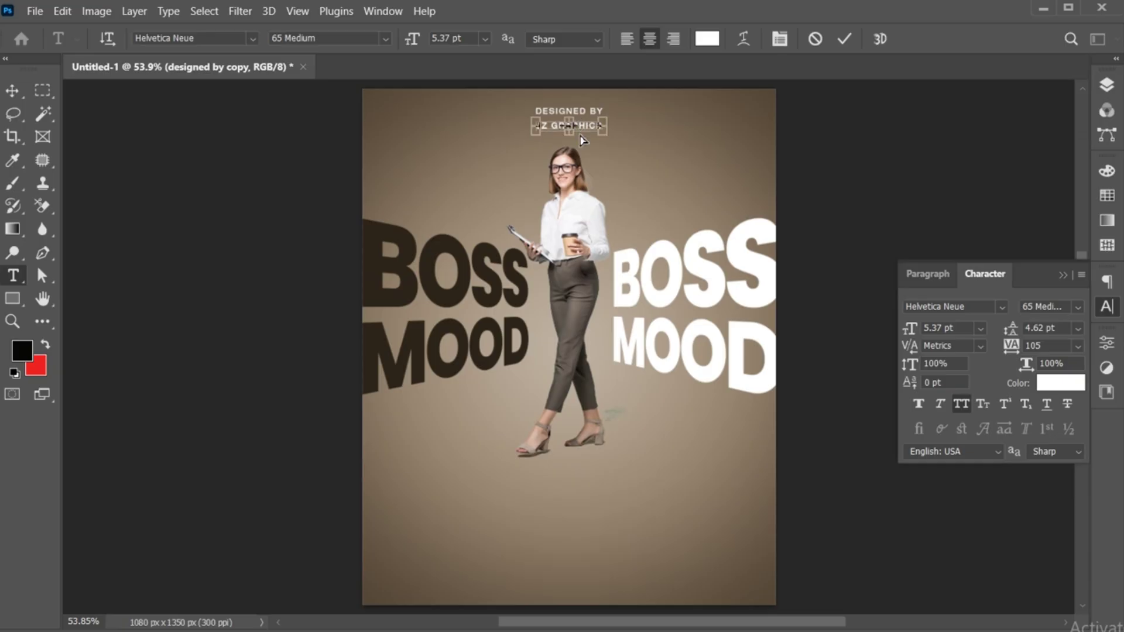
key(ctrl+a)
click(1079, 306)
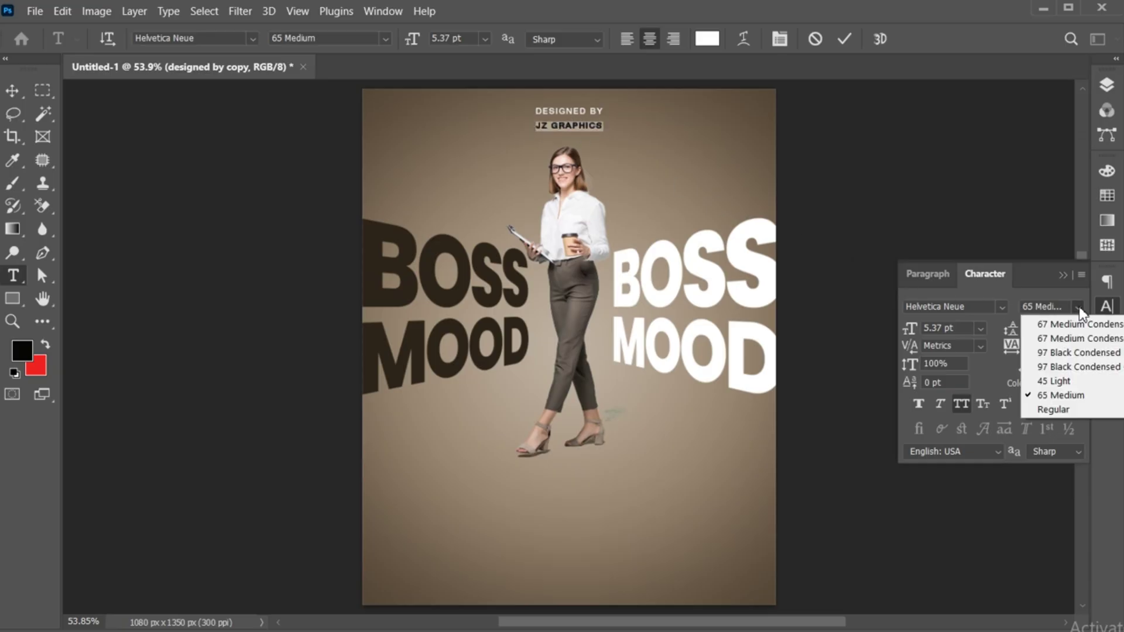
click(1091, 354)
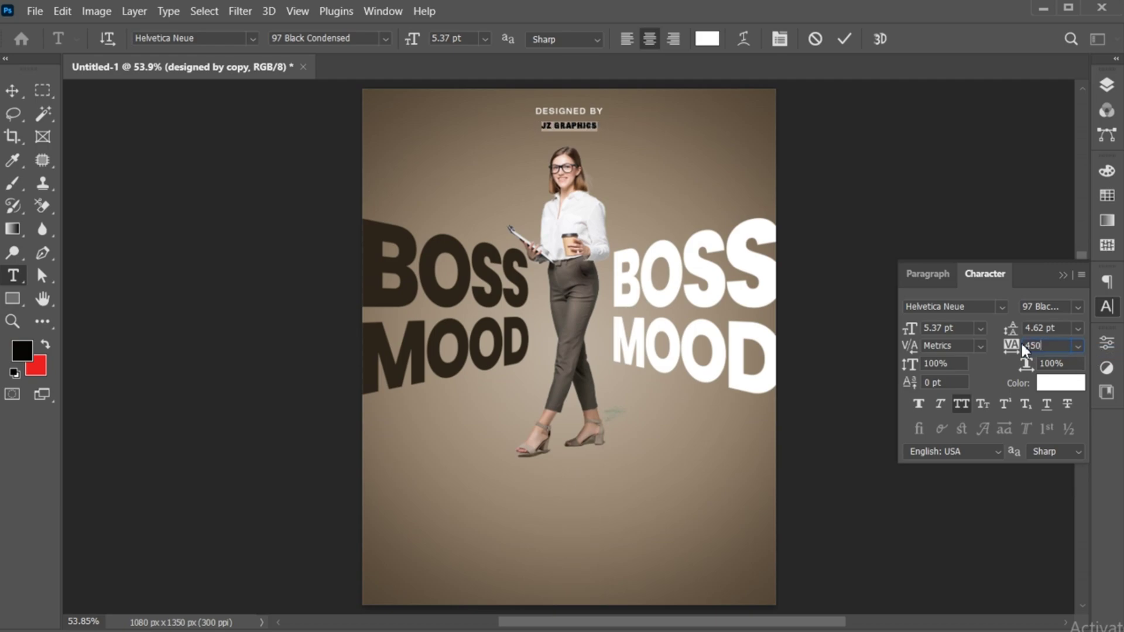
key(Return)
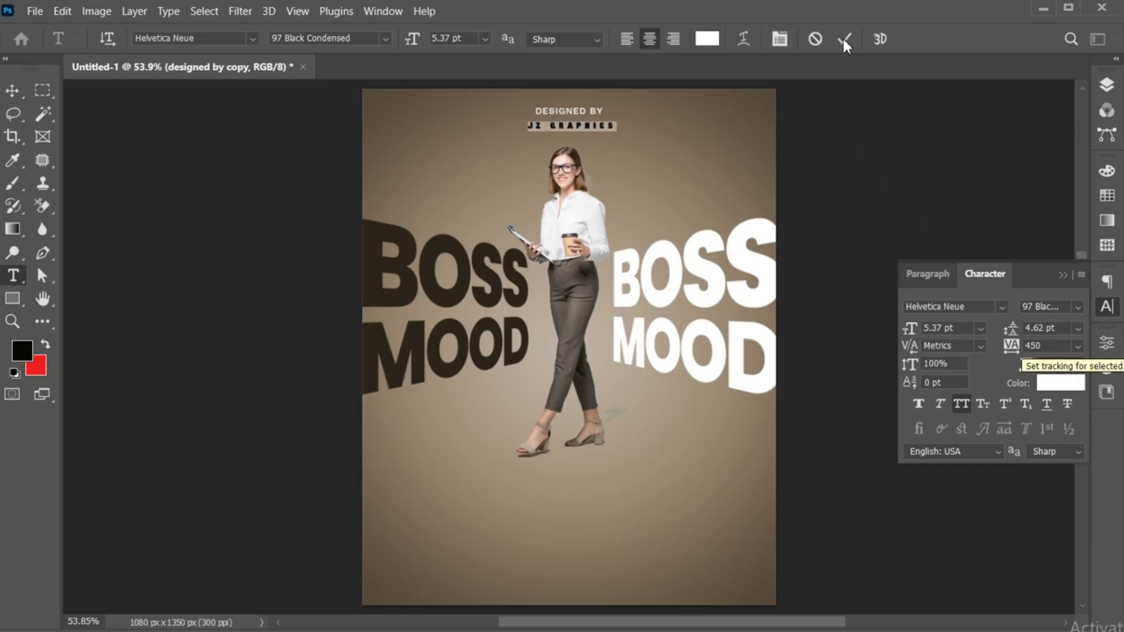
Step: Colour the JZ GRAPHICS text dark brown, sampled from the dark BOSS lettering and lightened to about 392f22
click(1051, 384)
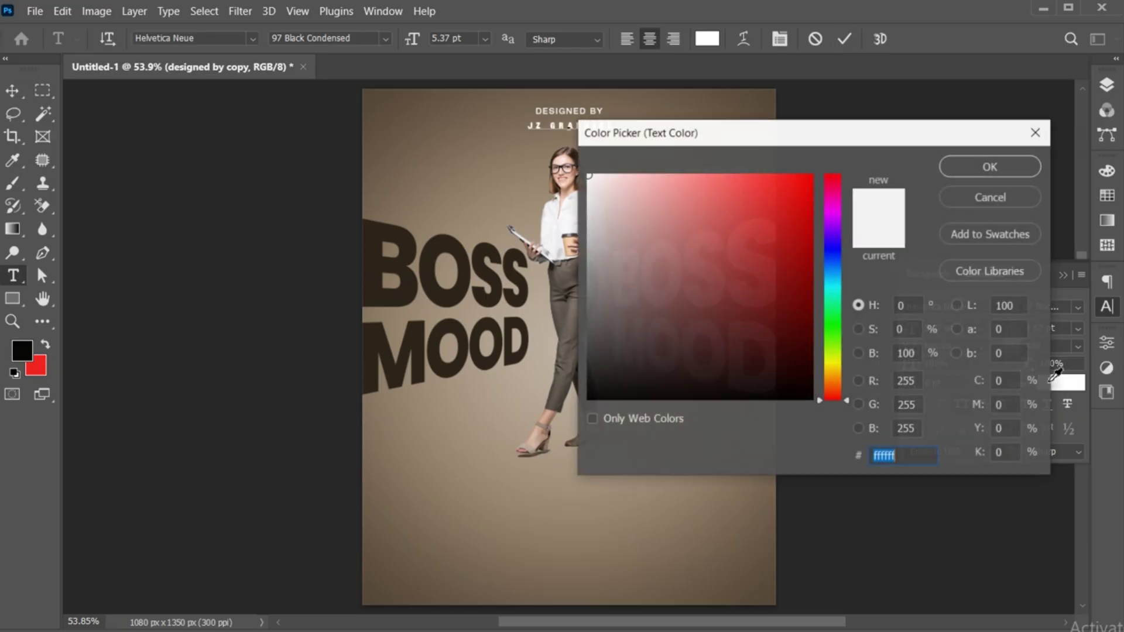
click(442, 241)
click(682, 356)
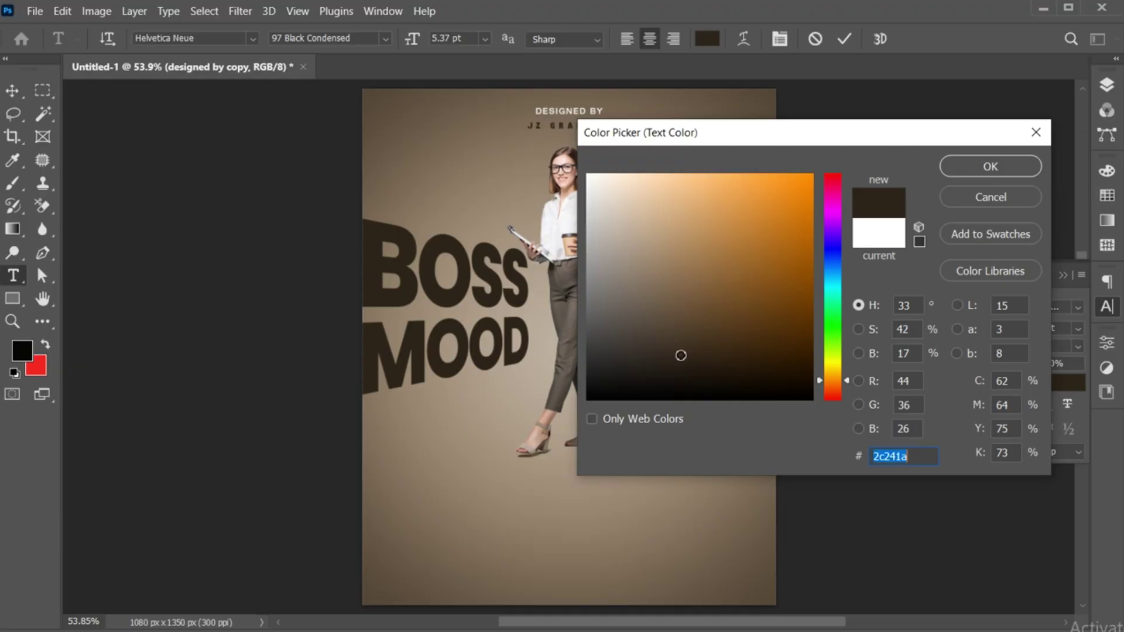
drag(681, 355, 677, 351)
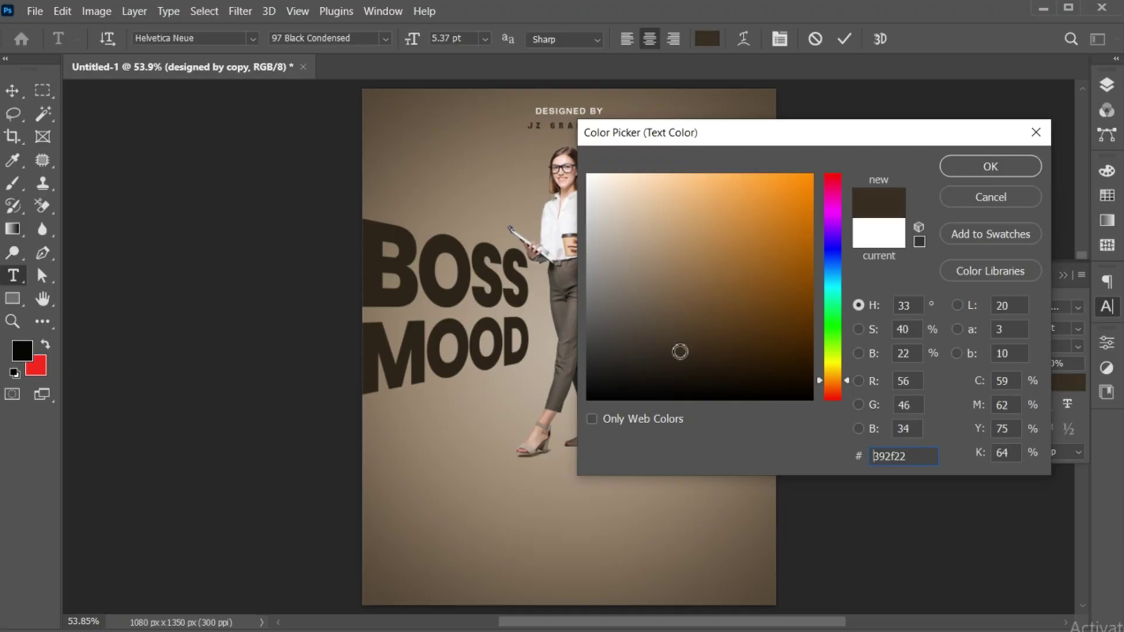
click(975, 160)
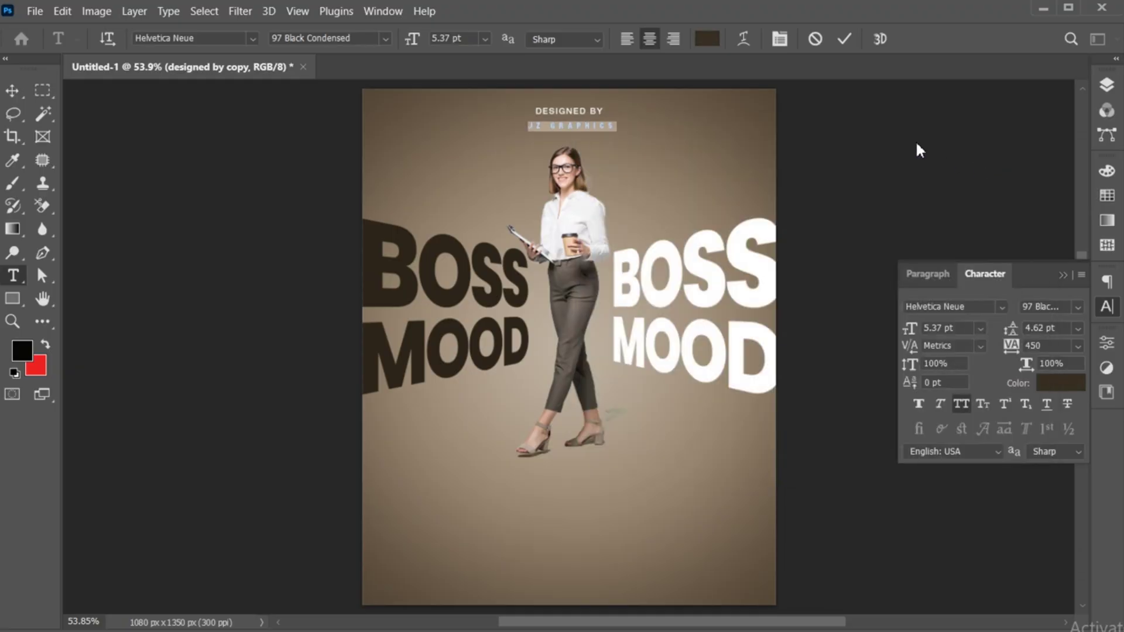
click(843, 38)
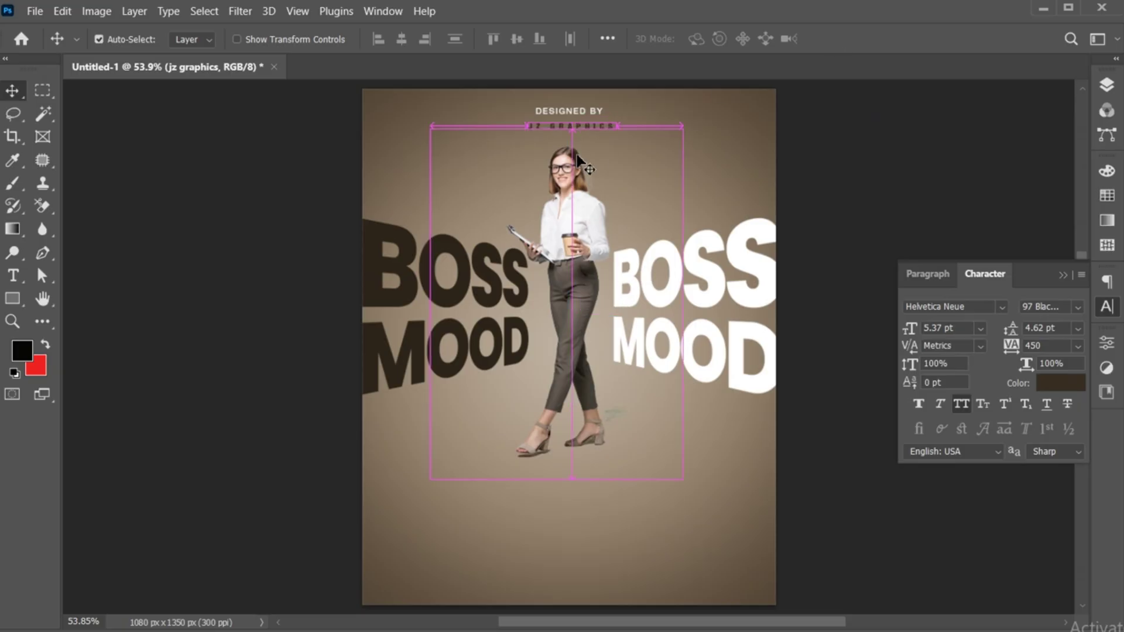
Step: Enlarge the JZ GRAPHICS text so it is clearly wider than the DESIGNED BY line above it
key(ctrl+t)
drag(616, 130, 631, 142)
key(Return)
Step: Duplicate DESIGNED BY below the woman's feet, enlarge the copy to about 11.59 pt, and change its wording to FASHION MODEL
drag(568, 110, 577, 499)
key(ctrl+t)
key(Return)
double_click(576, 498)
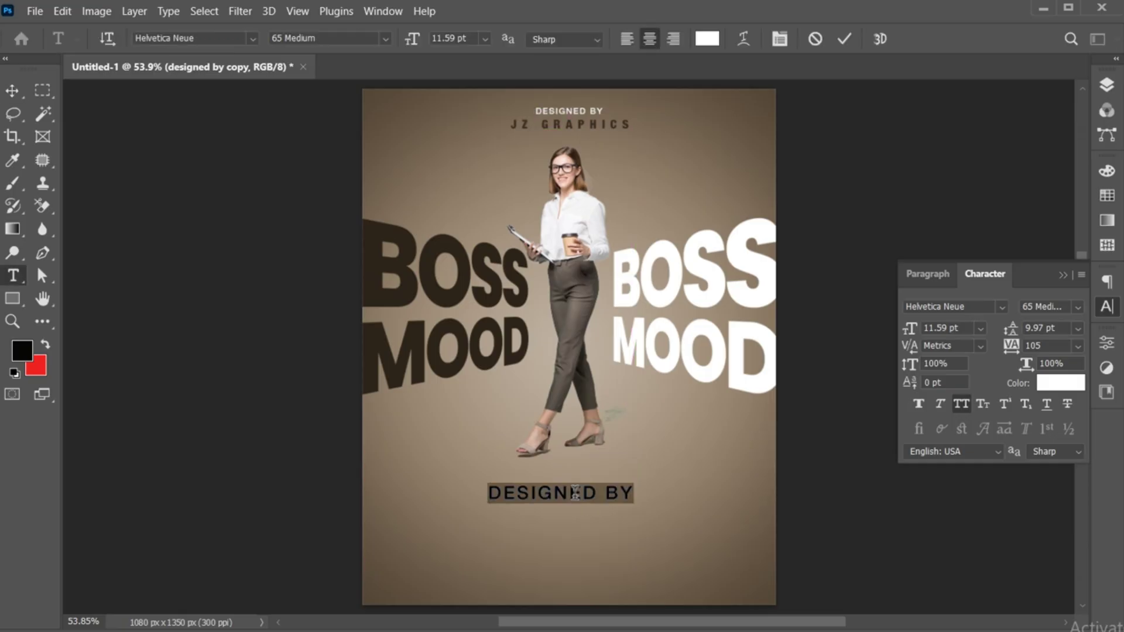
text(FASHION MODEL)
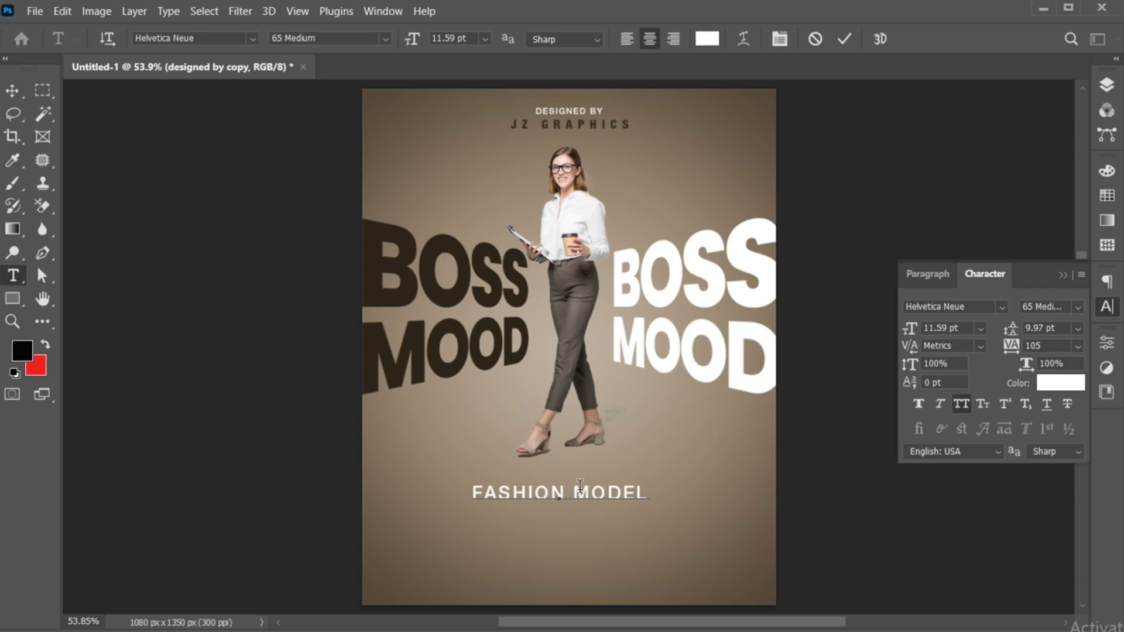
Step: Set the FASHION MODEL text in the Alibold Regular font with white (ffffff) as its colour
key(ctrl+a)
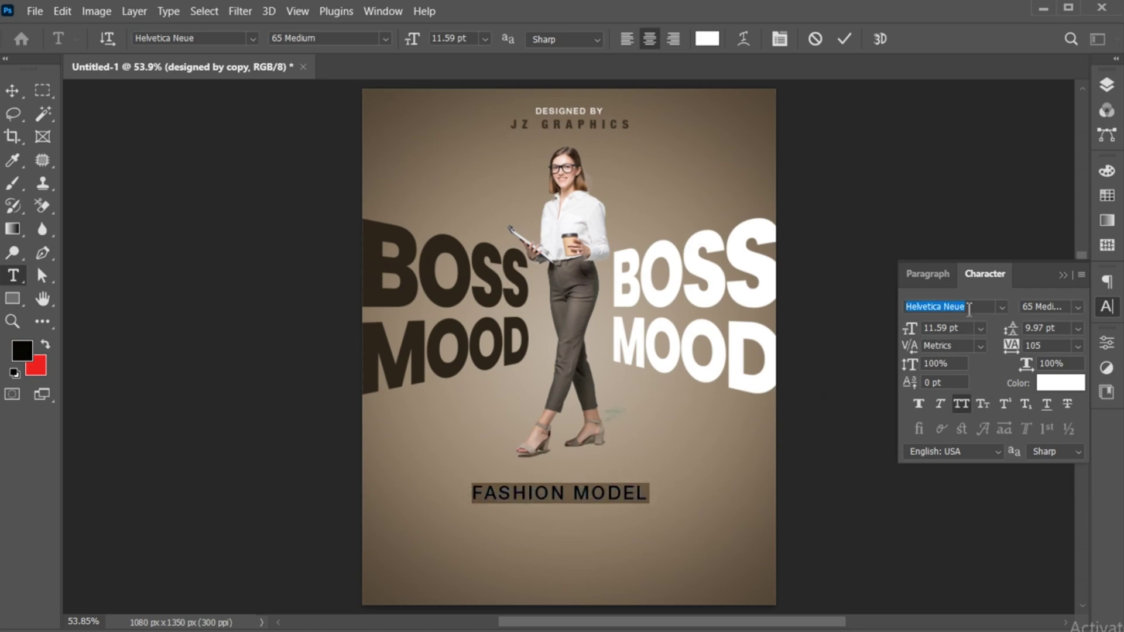
text(albold)
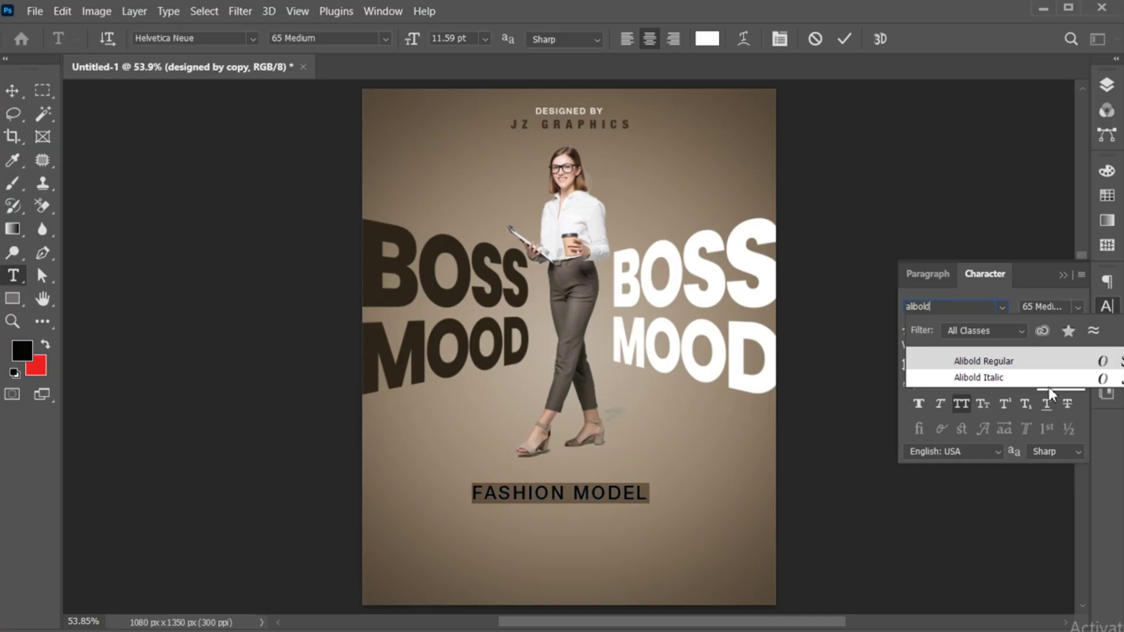
key(Return)
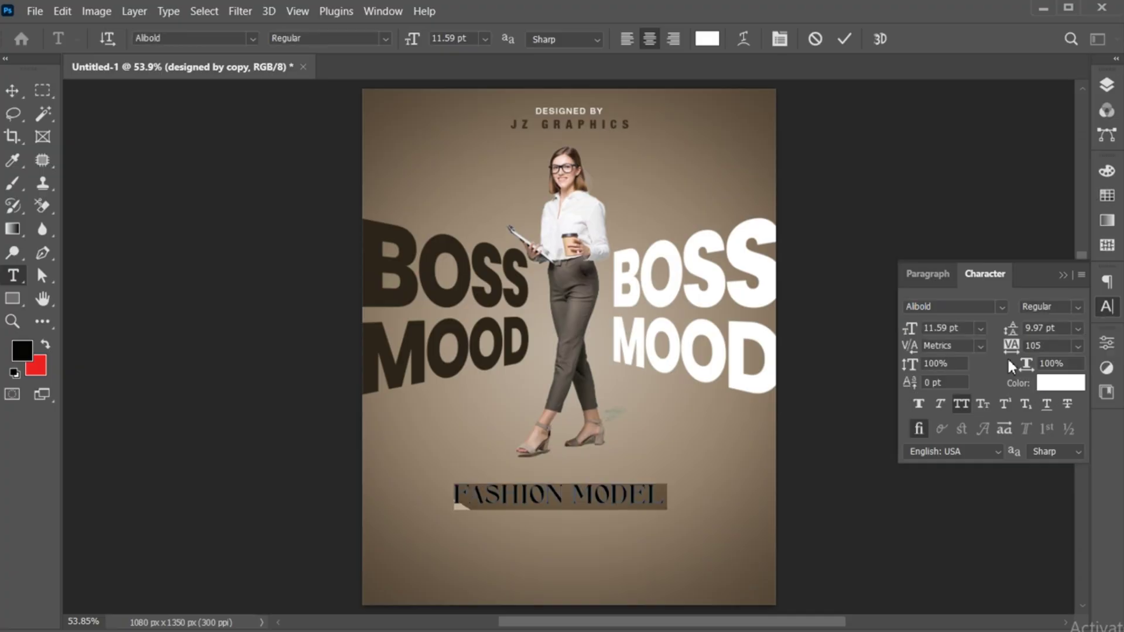
click(1049, 383)
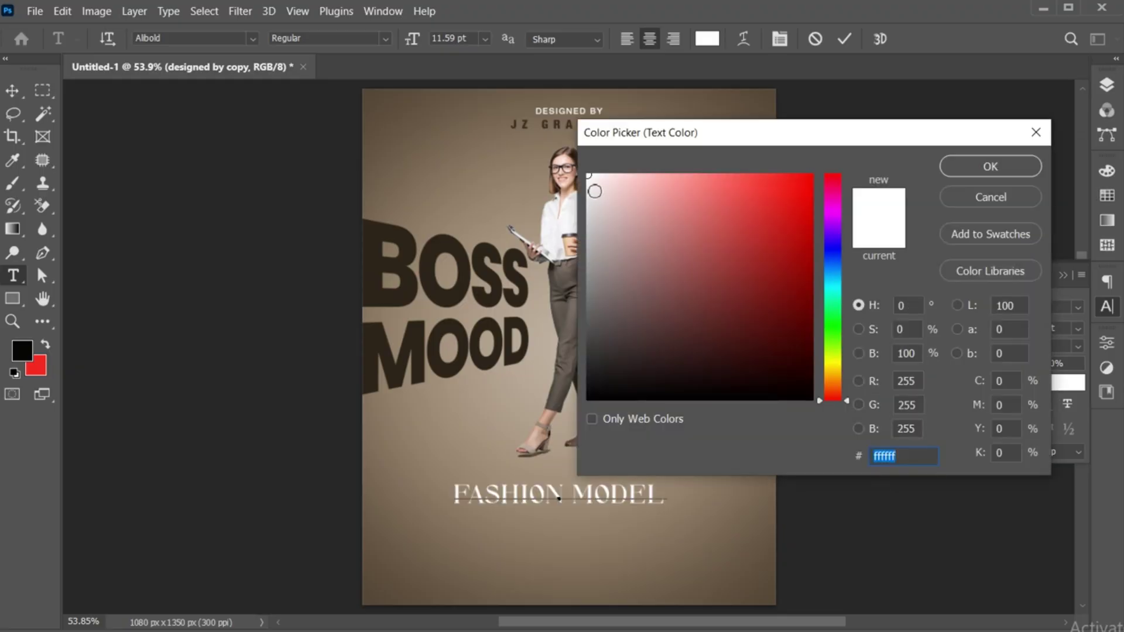
click(971, 161)
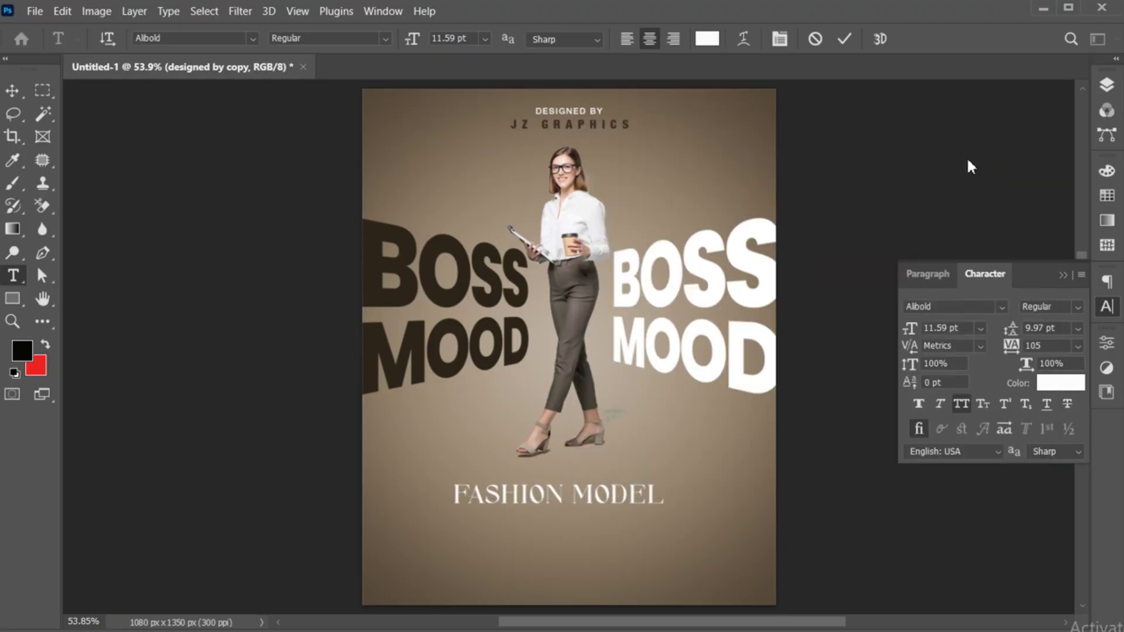
click(844, 39)
Step: Enlarge the FASHION MODEL text to about 12.3 pt and shift it slightly up towards the woman's feet
key(v)
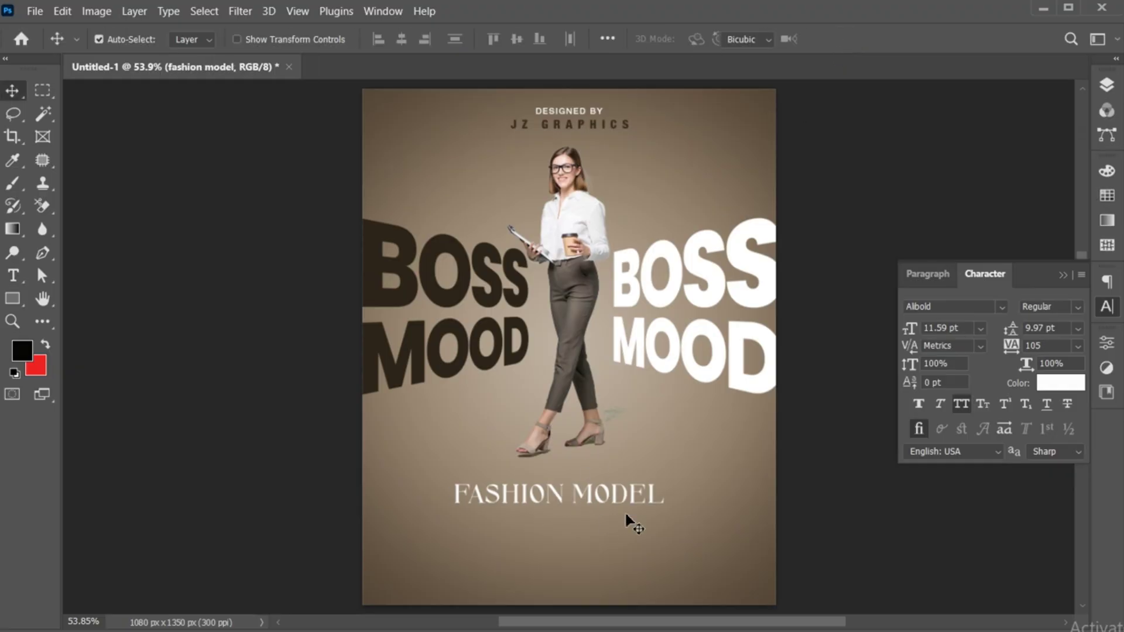
key(ctrl+t)
drag(669, 510, 598, 493)
key(Return)
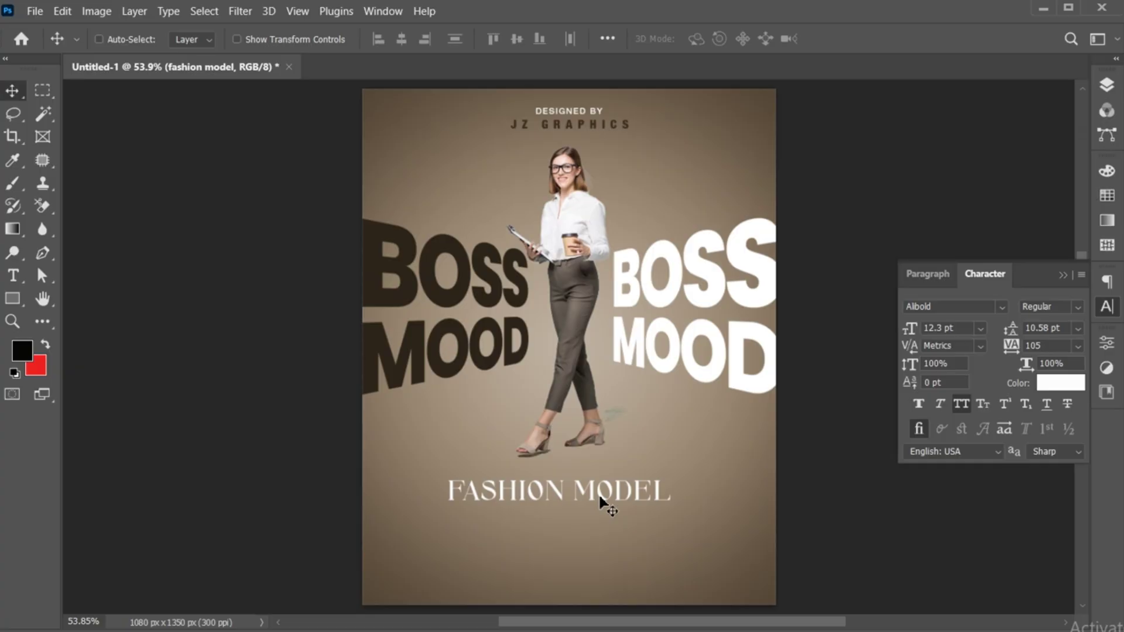
Step: Add a new layer above the FASHION MODEL text and clip it to that text
click(1061, 275)
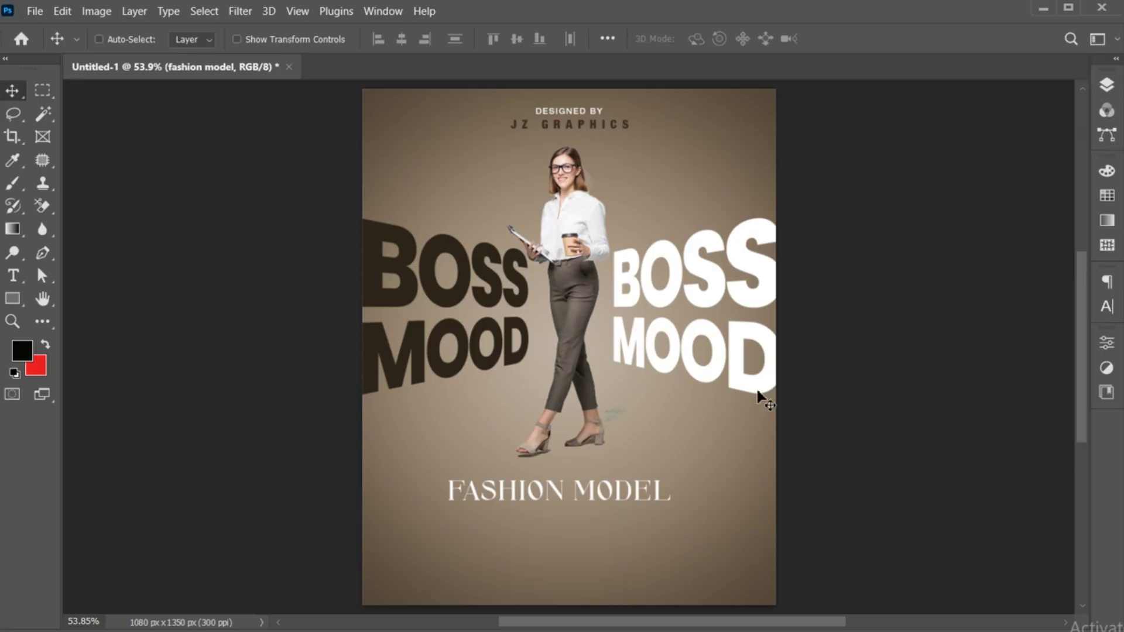
click(1107, 85)
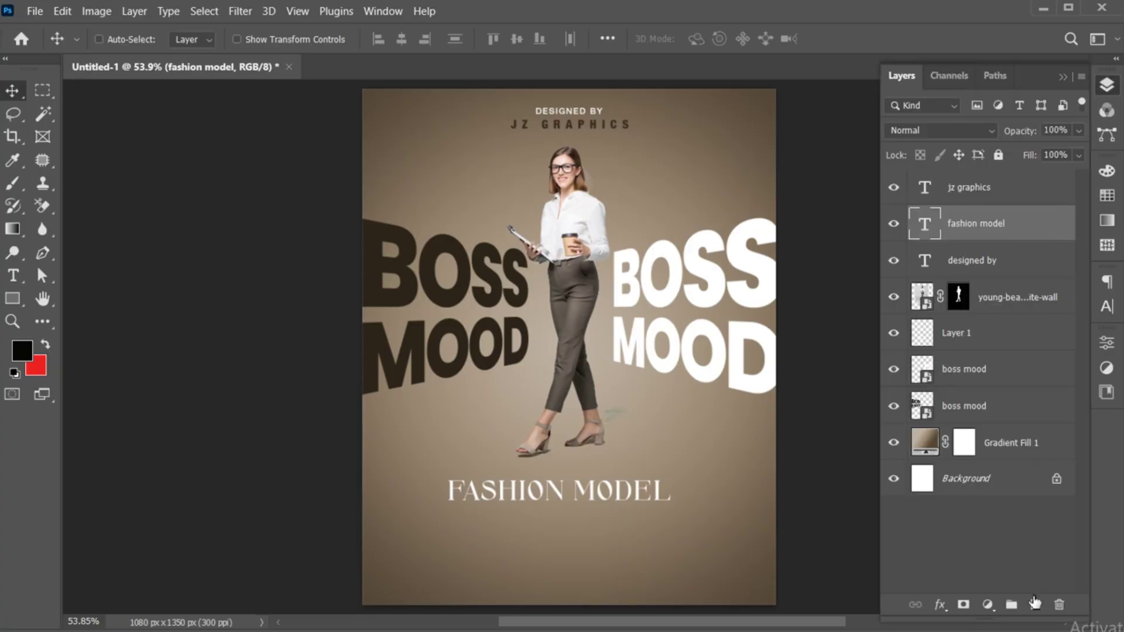
click(1035, 603)
right_click(957, 230)
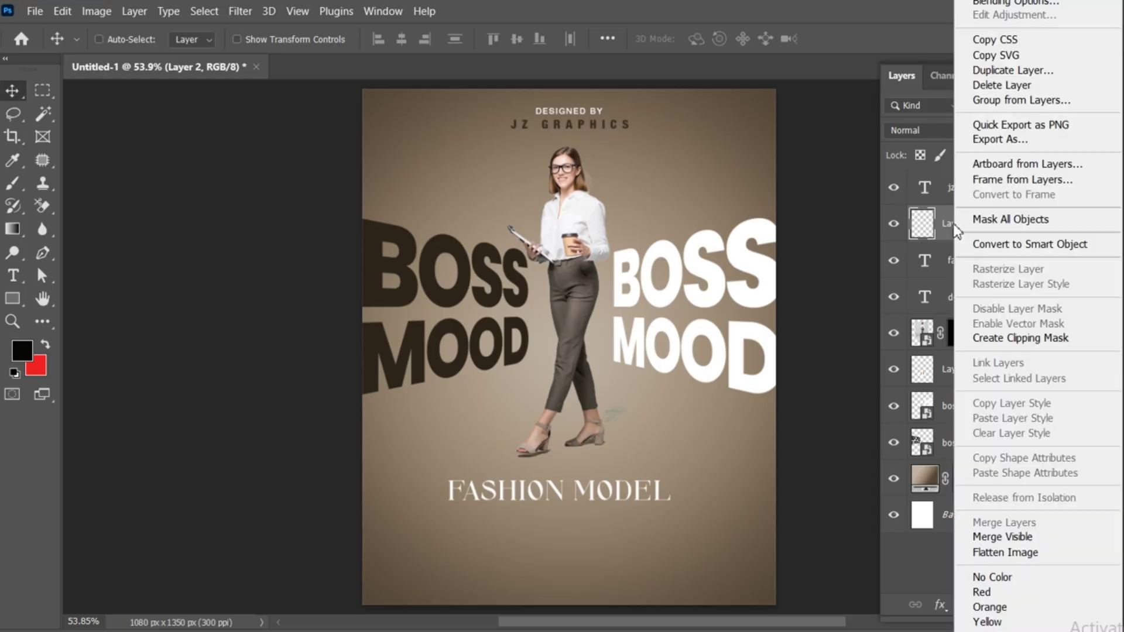
click(1002, 342)
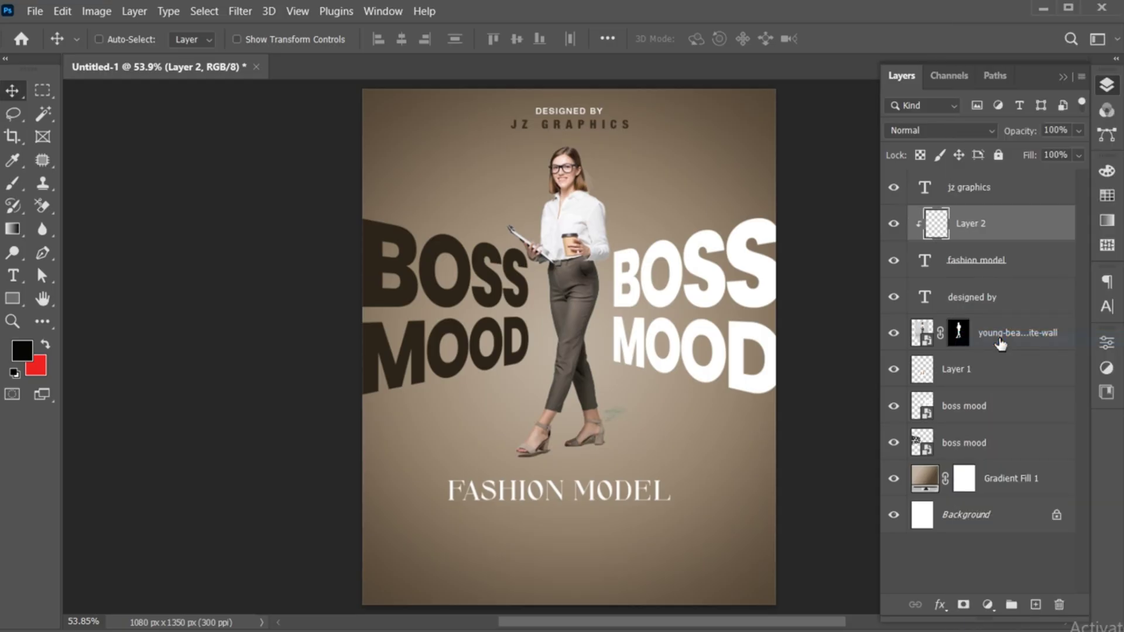
Step: Paint a soft black brush stroke along the lower edge of FASHION MODEL on the clipped layer
click(13, 185)
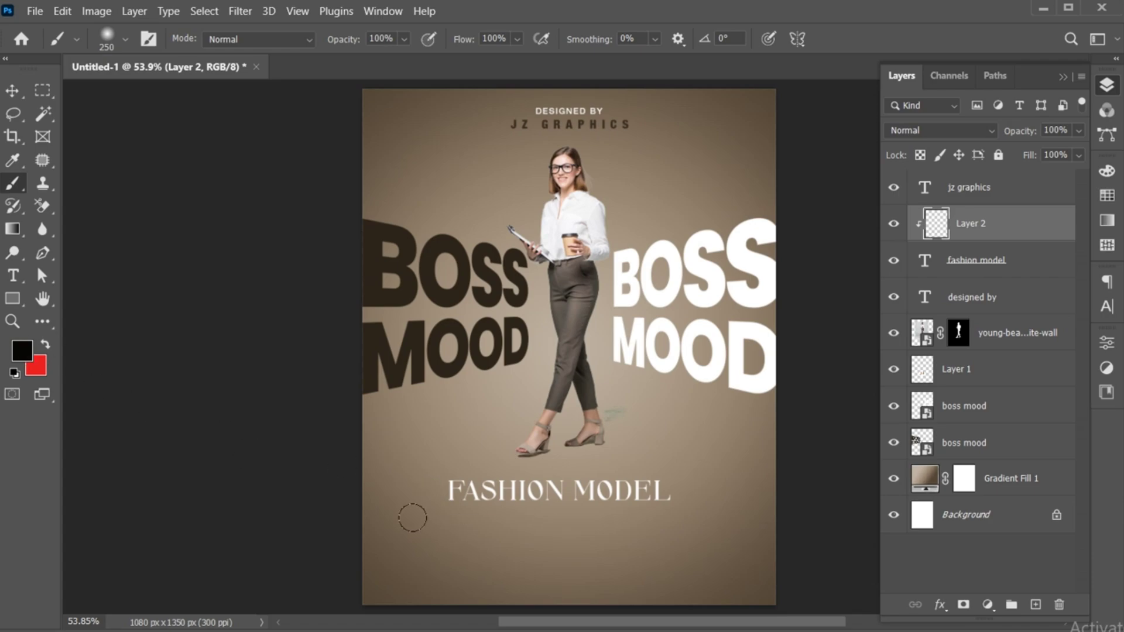
drag(412, 518, 683, 519)
key(v)
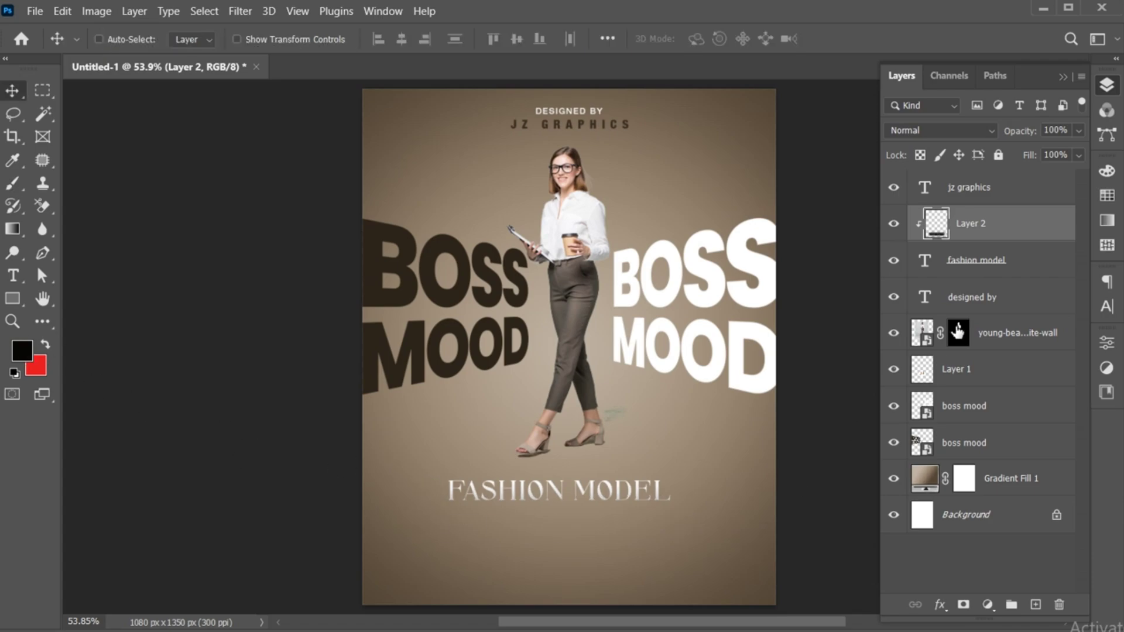
Step: Move the FASHION MODEL text together with its clipped shading layer slightly right and nudge both a little down
ctrl+shift+click(580, 492)
drag(548, 493, 556, 493)
key(Down)
key(Down)
key(Down)
key(Down)
key(Down)
key(Down)
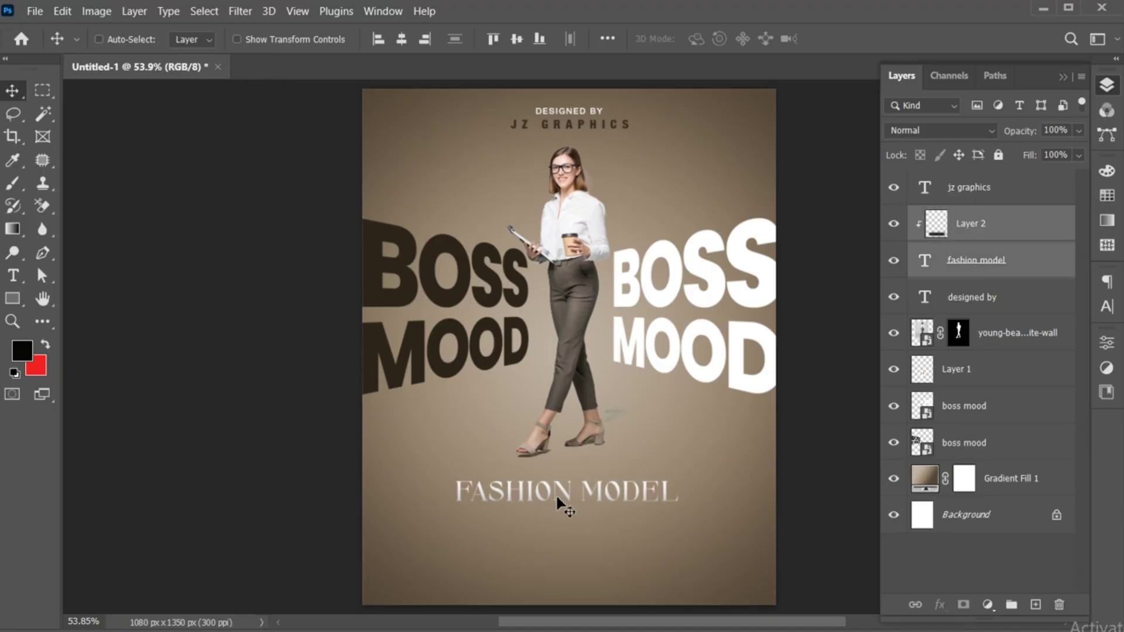
click(982, 232)
Step: Duplicate the DESIGNED BY text just below FASHION MODEL and enlarge the copy to about 6.72 pt
ctrl+click(573, 113)
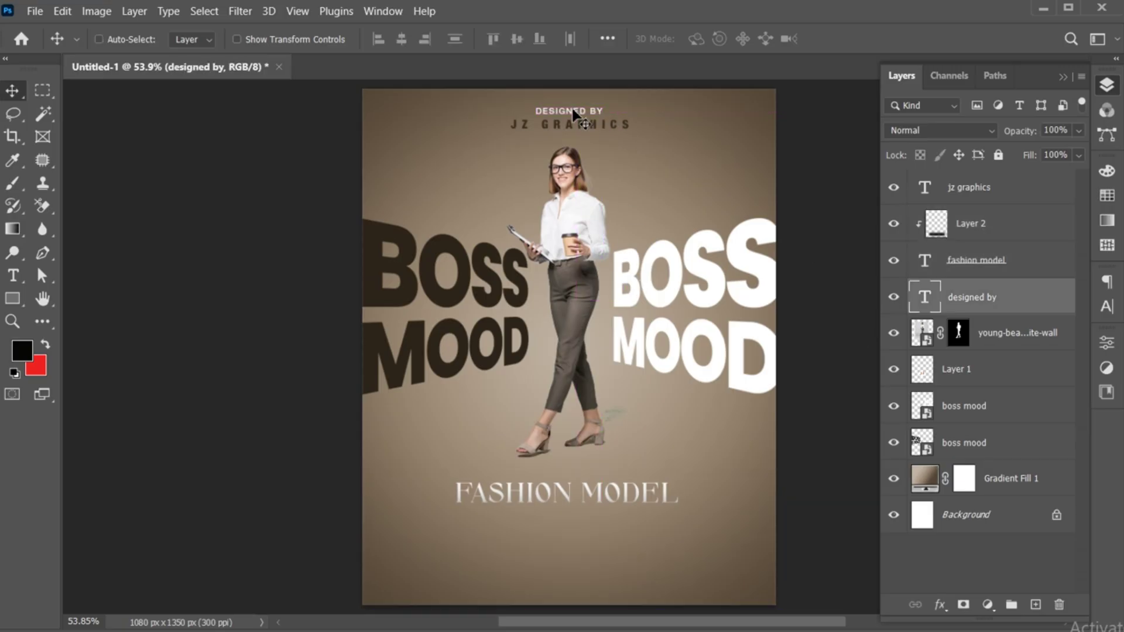
drag(574, 114, 613, 523)
key(ctrl+t)
key(Return)
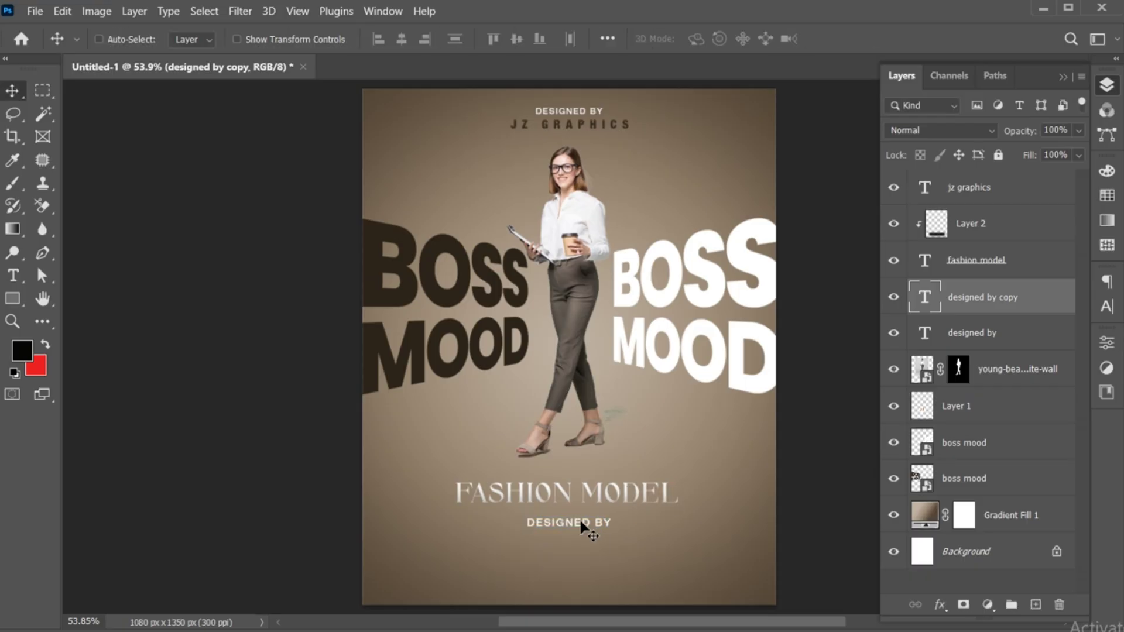
Step: Change the wording of the DESIGNED BY copy to NOT LEADING, NOT FOLLOWING - COMMANDING
key(t)
click(579, 522)
key(ctrl+a)
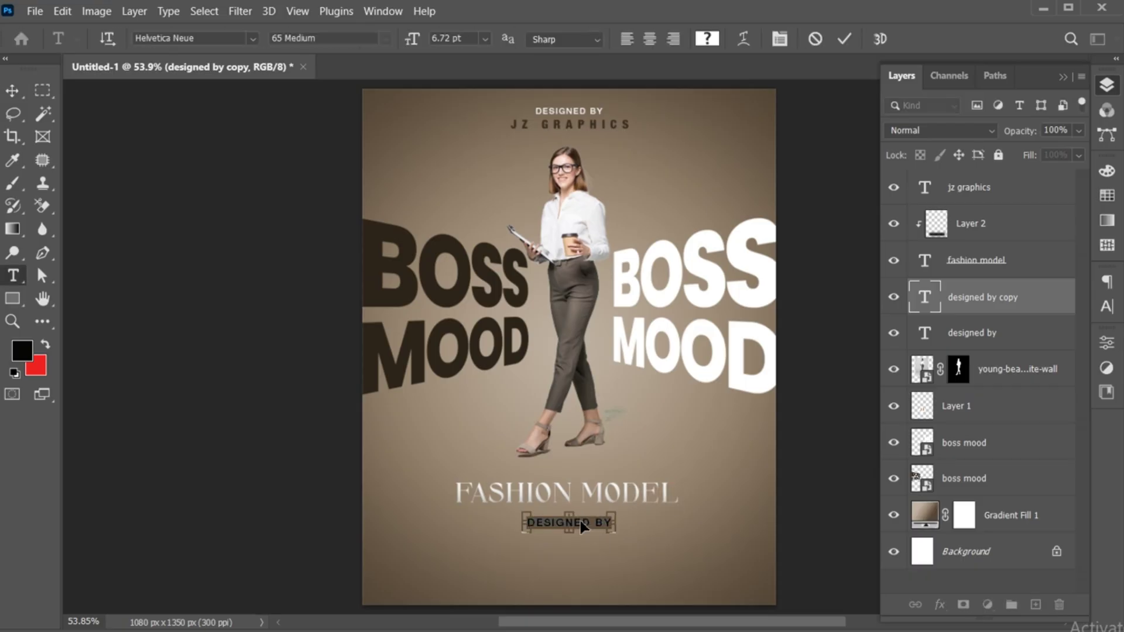
text(NOT FOLLOWING - COMMANDING)
Step: Set the tagline in Helvetica Neue 45 Light with dark brown 2c241a, sampled from the dark BOSS MOOD text
key(ctrl+a)
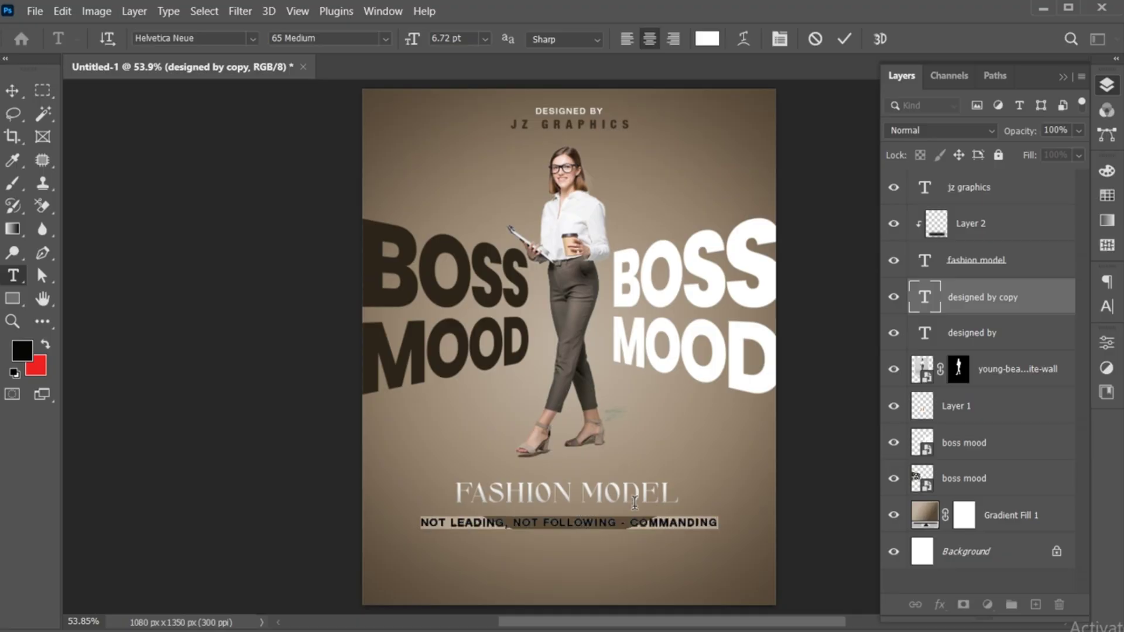
click(1107, 307)
click(1079, 306)
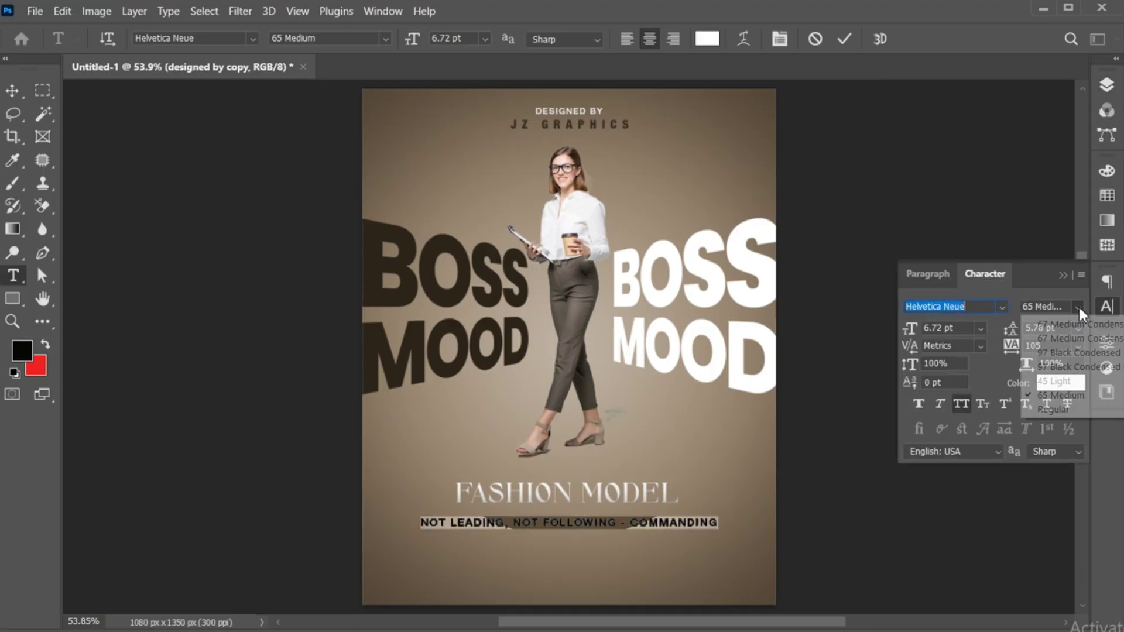
click(1084, 382)
click(1065, 273)
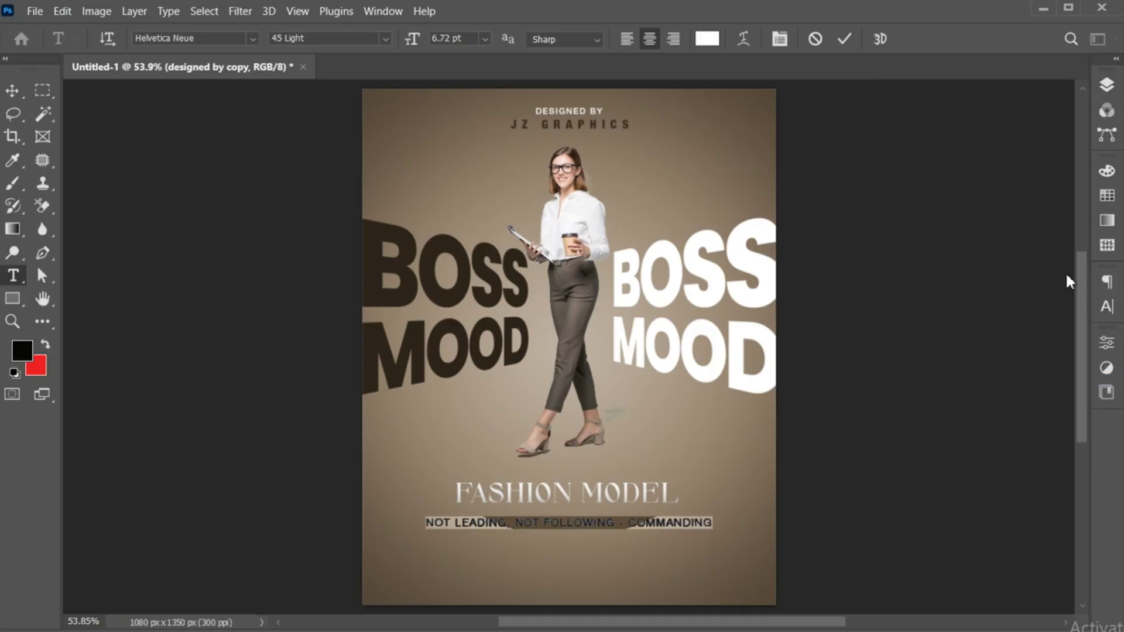
click(715, 40)
click(487, 248)
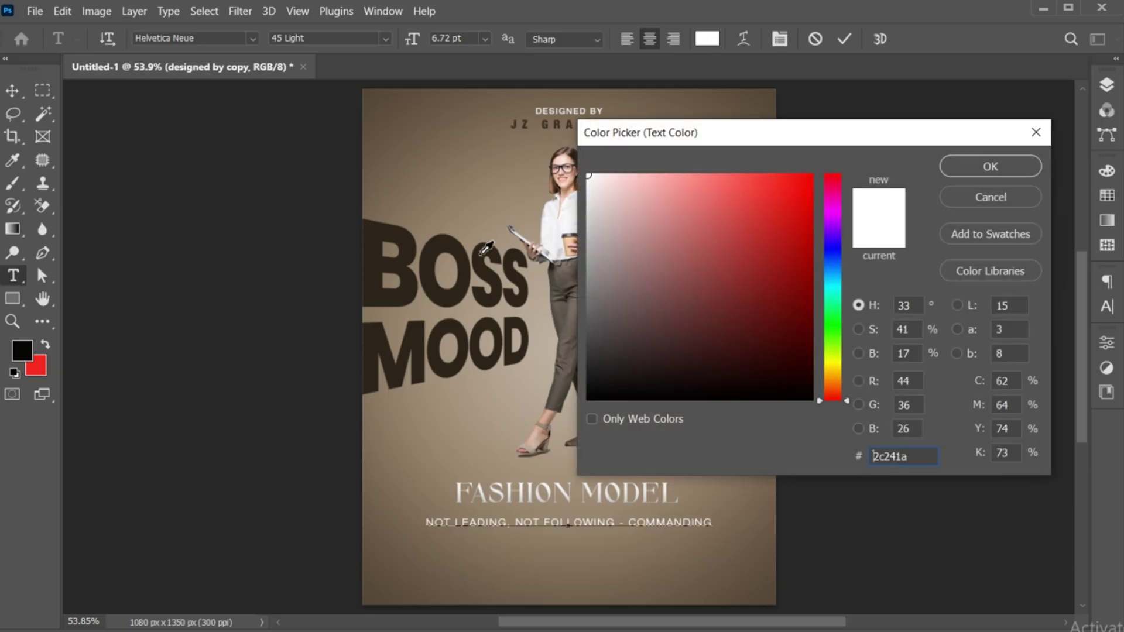
click(981, 165)
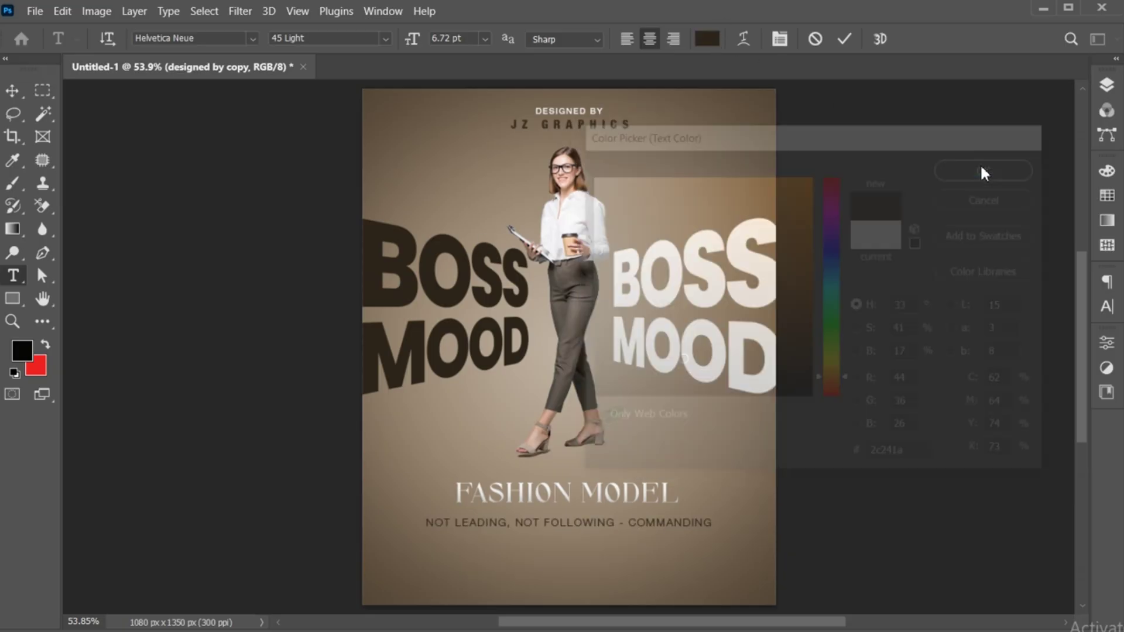
click(845, 39)
Step: Shrink the tagline to about 4.73 pt and move it up close beneath FASHION MODEL
key(v)
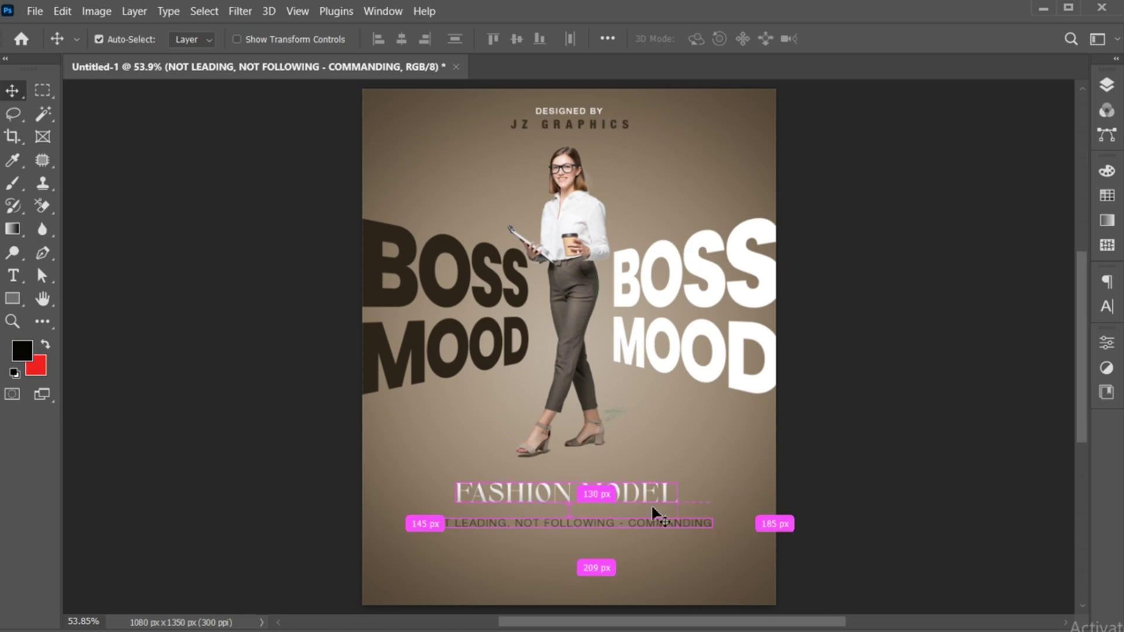
key(ctrl+t)
drag(713, 525, 668, 524)
key(Return)
drag(603, 547, 599, 521)
Step: Centre the tagline horizontally on the canvas
key(ctrl+a)
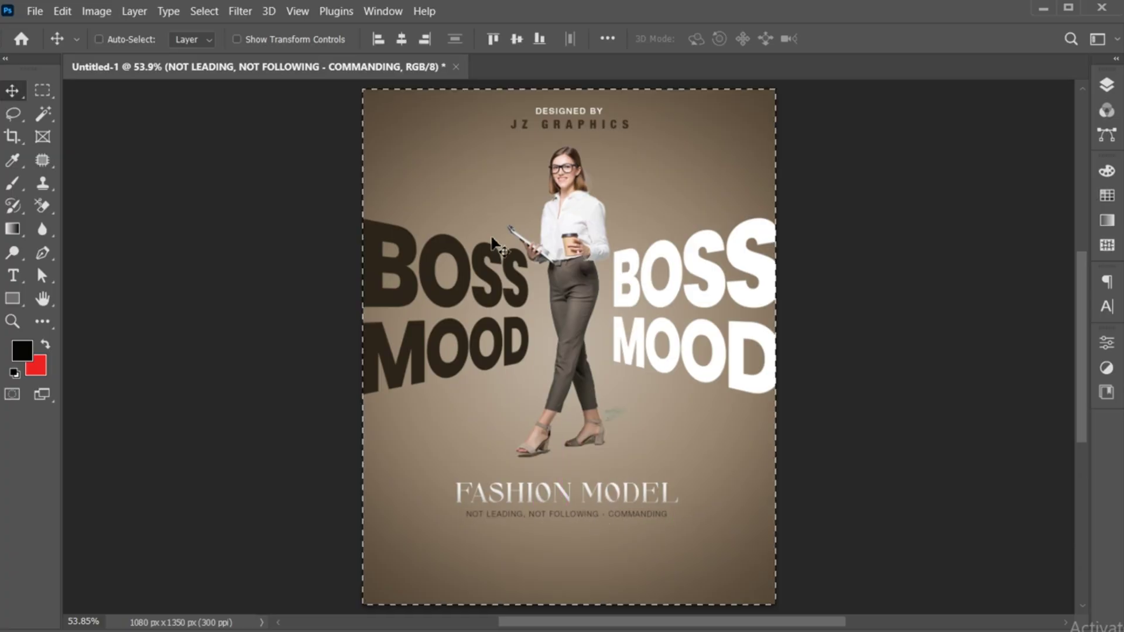
click(402, 39)
key(ctrl+d)
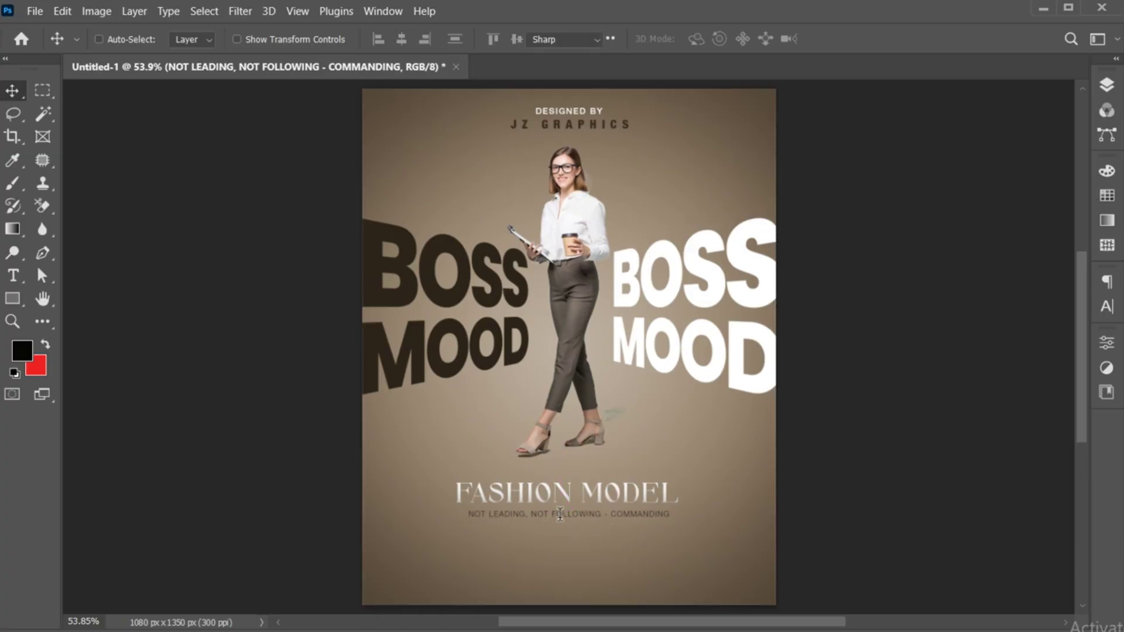
Step: Recolour the tagline below FASHION MODEL with a darker shade of its brown
double_click(559, 515)
click(707, 39)
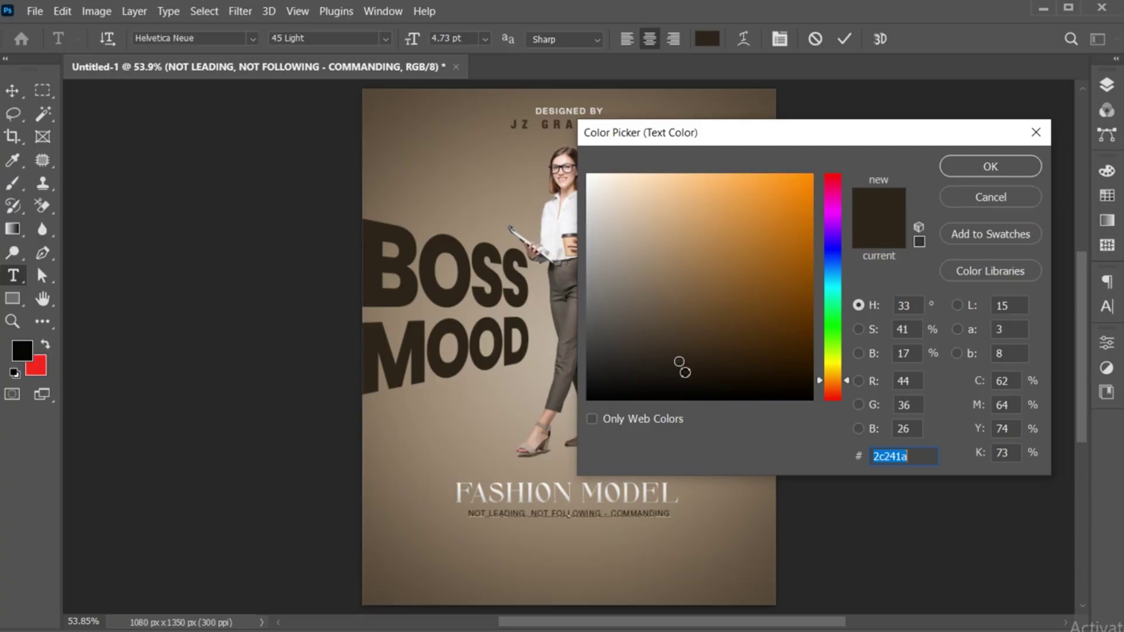
click(685, 372)
click(990, 167)
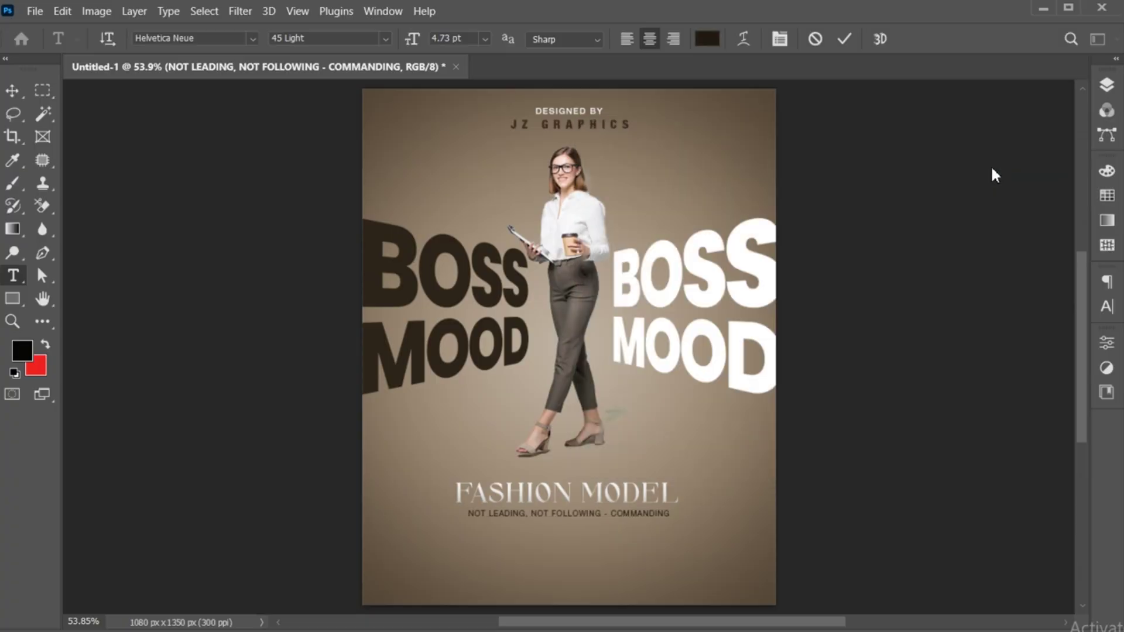
click(844, 39)
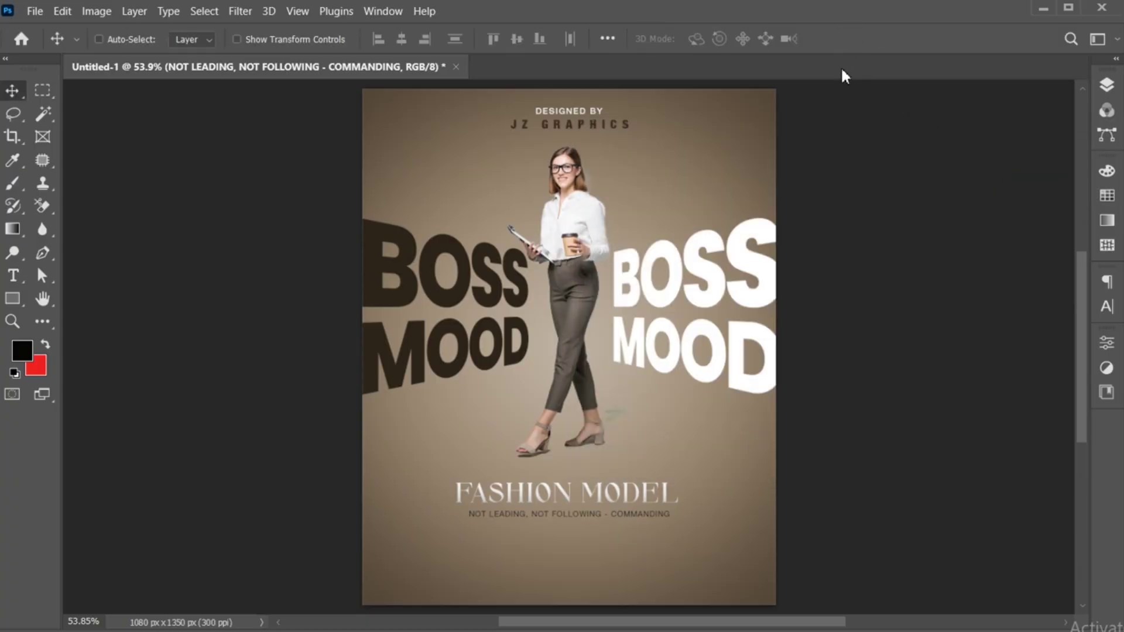
Step: Add a layer mask to Layer 1 and paint out the stray greenish mark beside the woman's rear ankle
click(1103, 89)
click(960, 410)
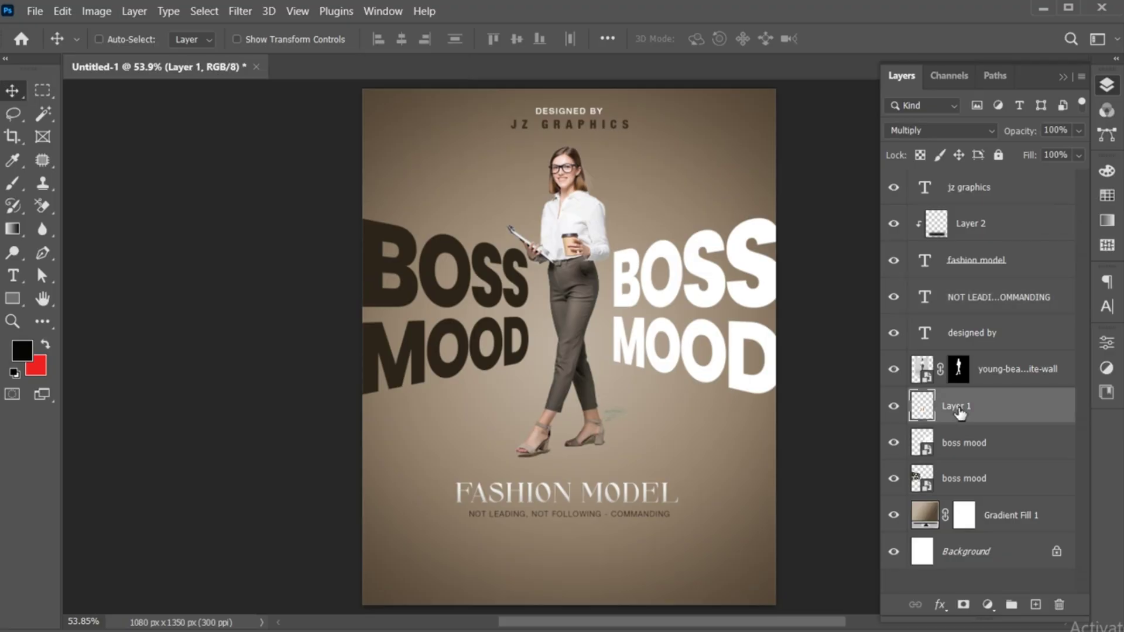
key(b)
click(963, 604)
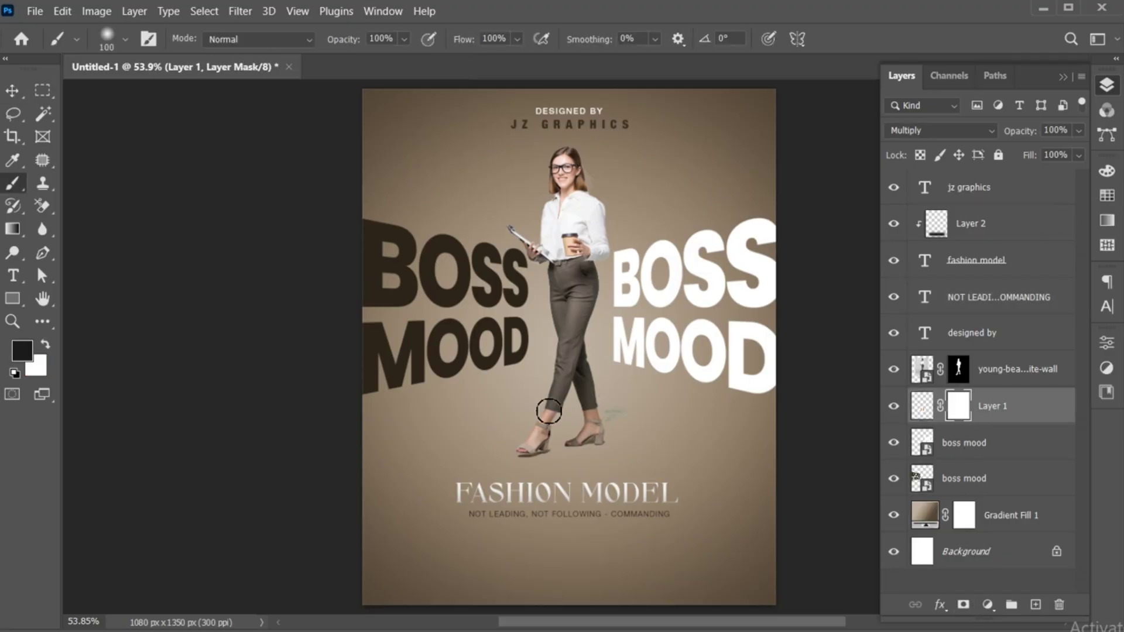
click(603, 409)
key(v)
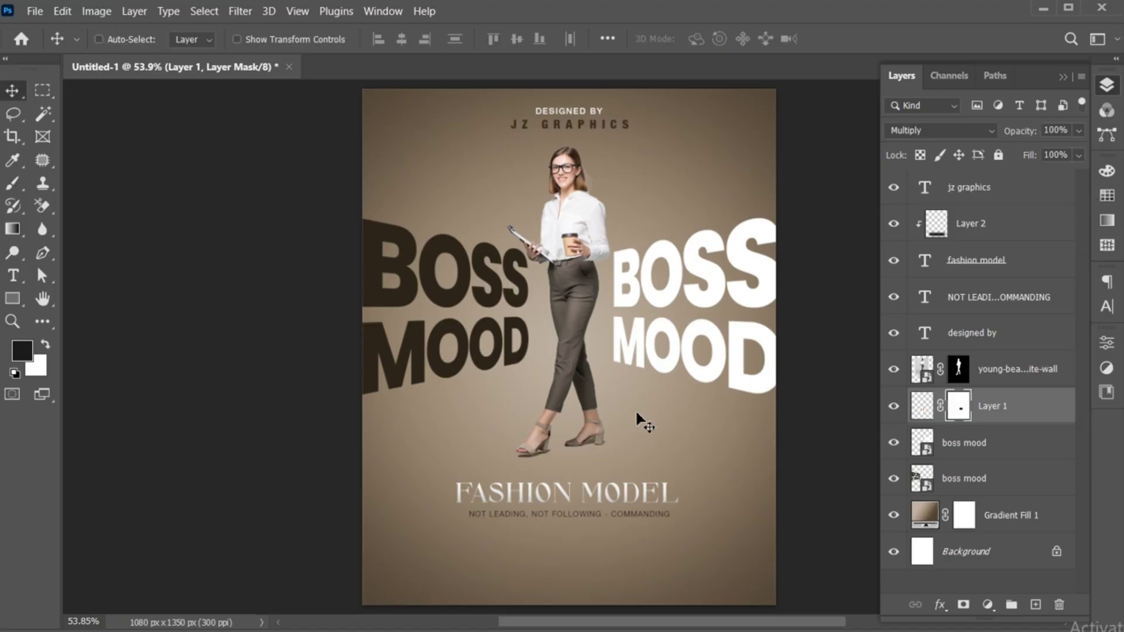
Step: Start a Field Blur on the dark BOSS MOOD text, replacing the default pin with a zero-blur pin beside the woman
click(963, 477)
click(240, 11)
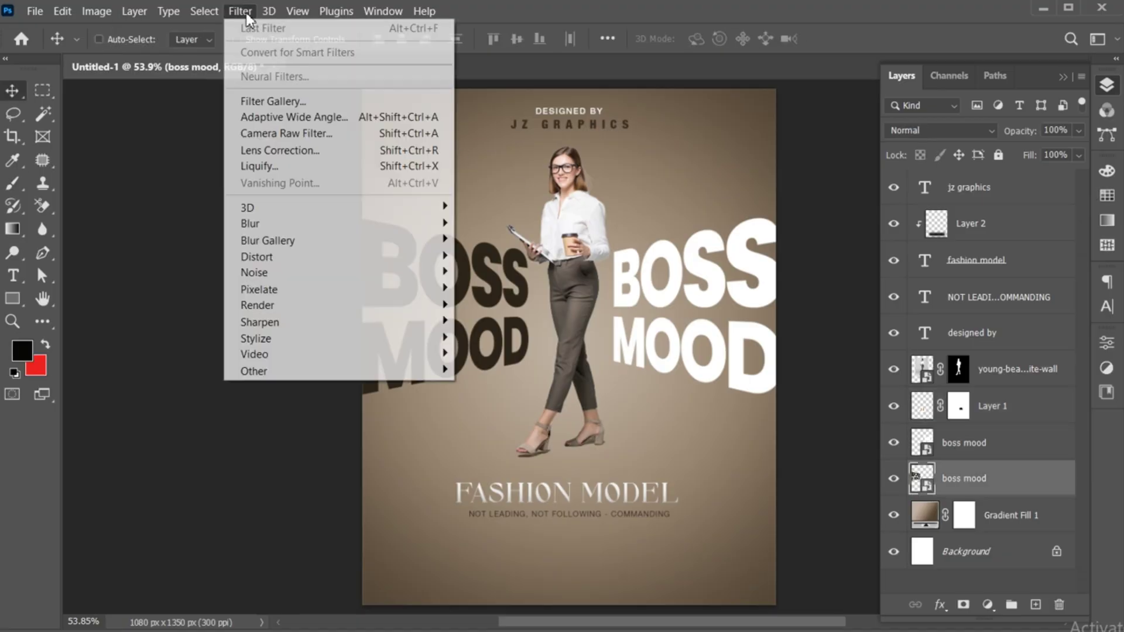
mouse_move(302, 245)
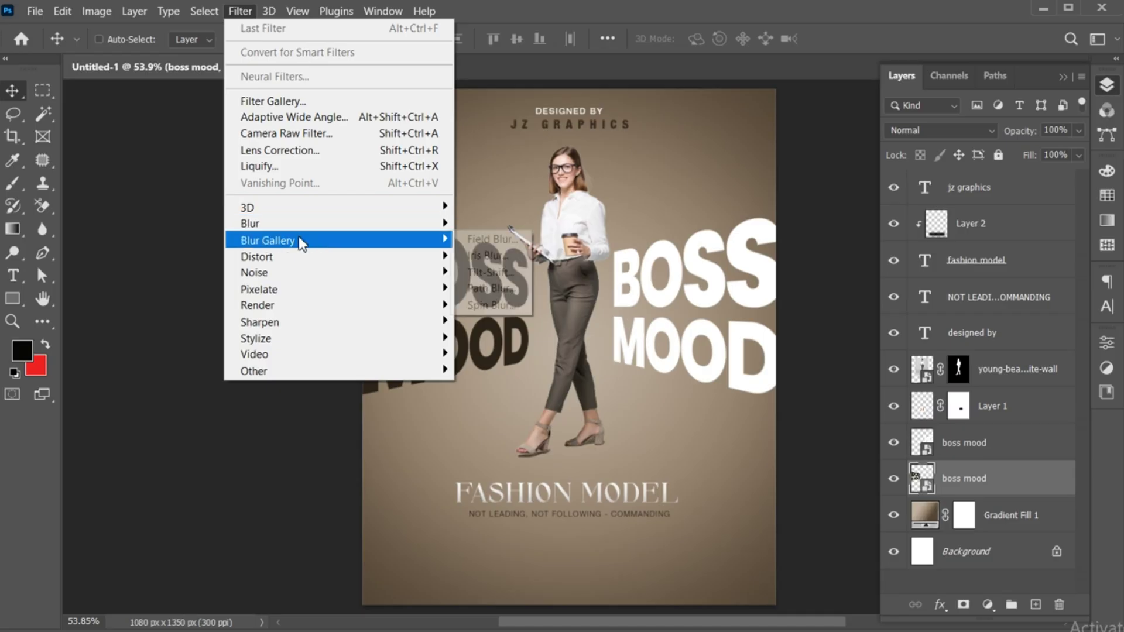
click(486, 239)
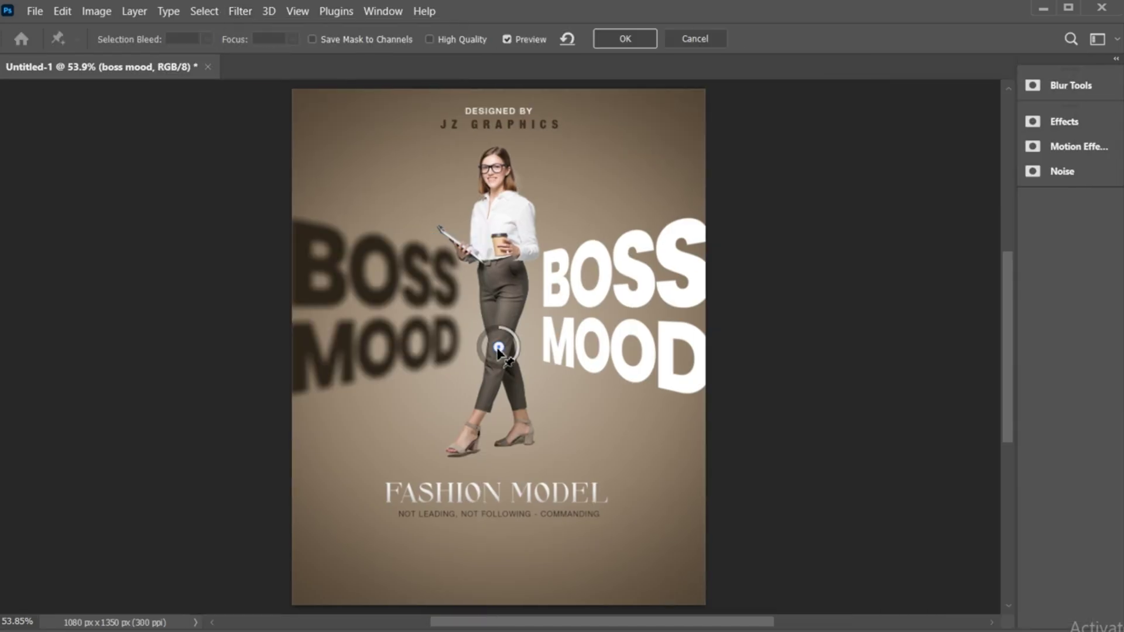
key(Delete)
click(457, 308)
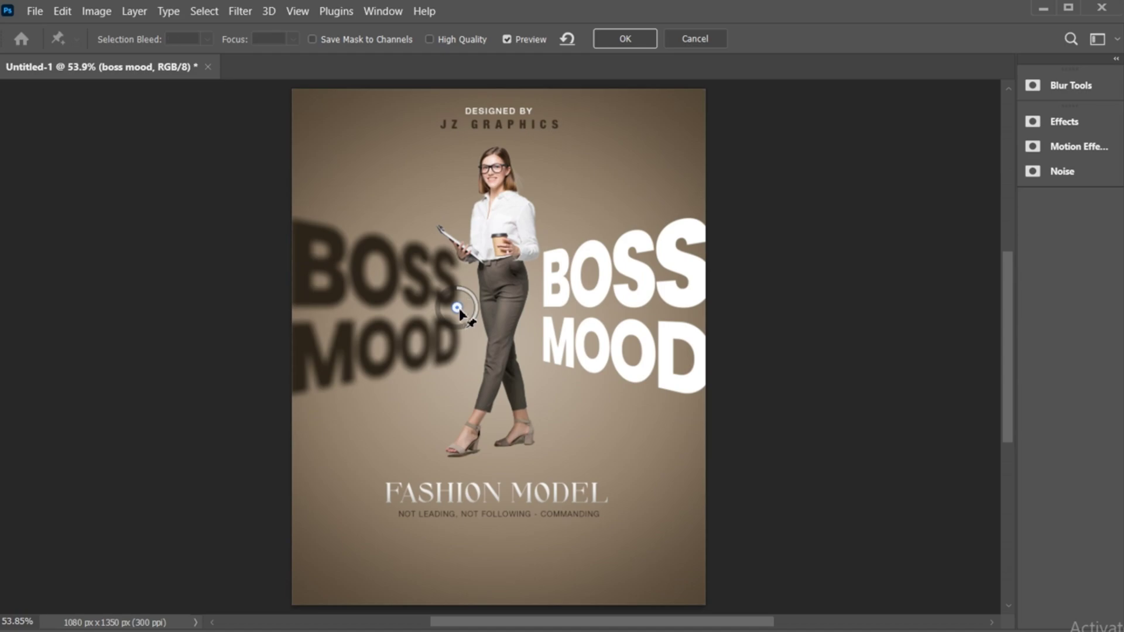
drag(471, 320, 455, 285)
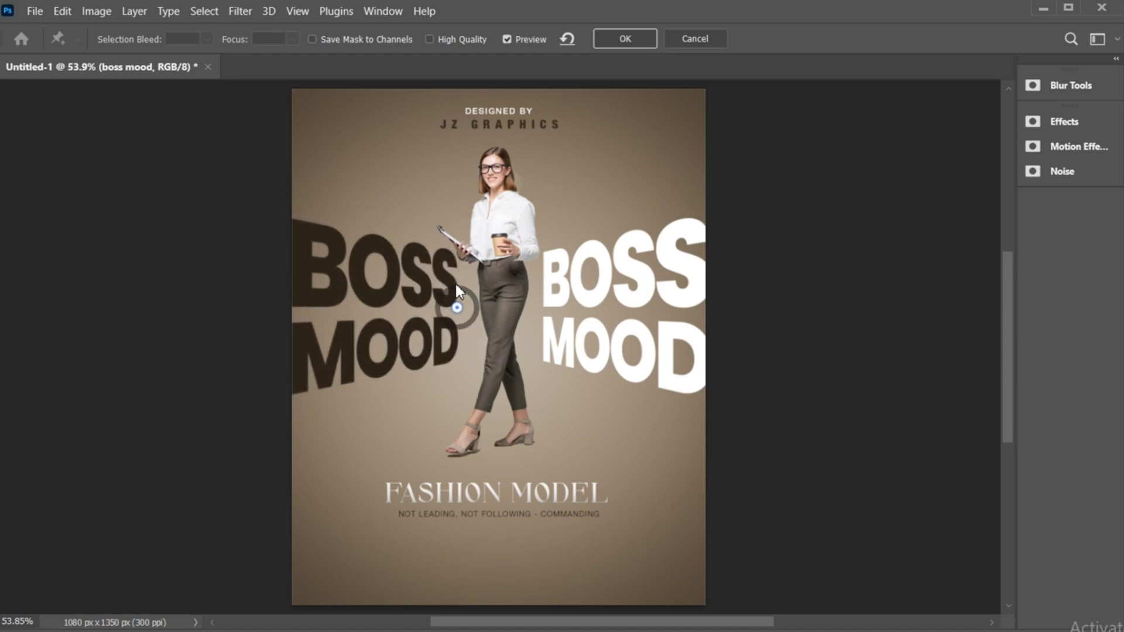
Step: Add a second blur pin beyond the dark text's outer edge, reduce its blur slightly, and apply the Field Blur
click(266, 309)
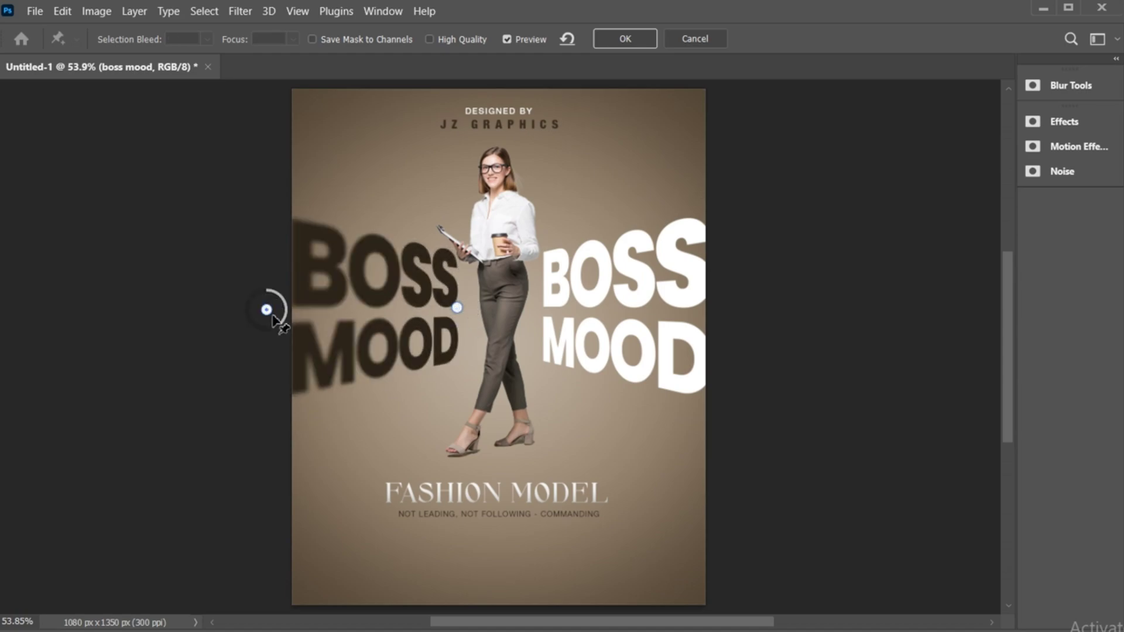
drag(283, 324, 286, 308)
click(608, 38)
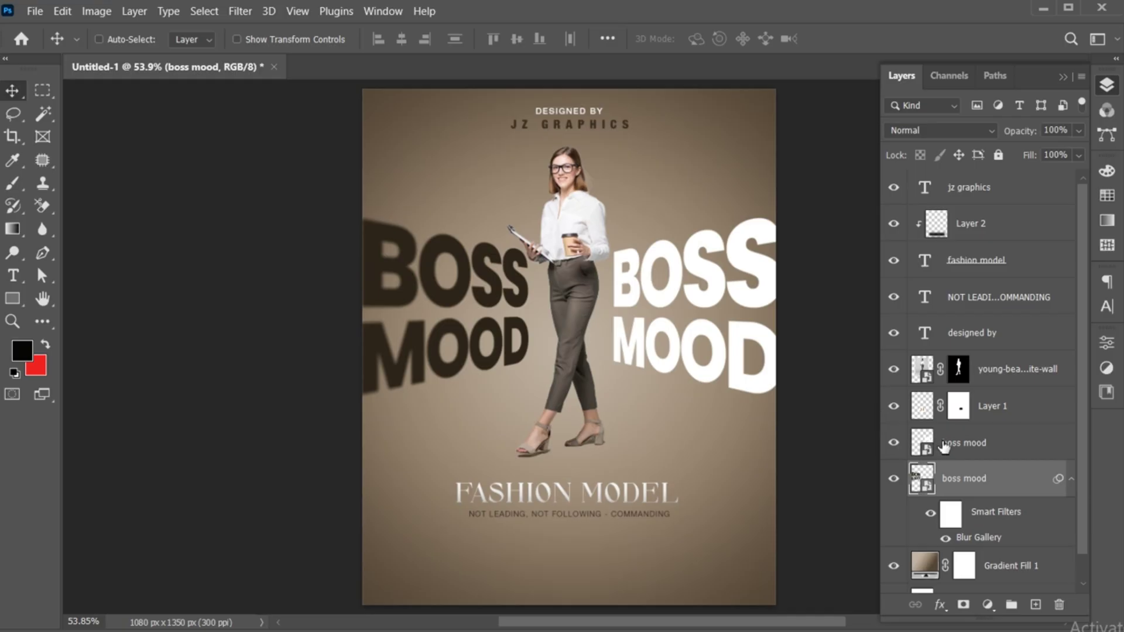
Step: Start a Field Blur on the white BOSS MOOD text, replacing the default pin with a zero-blur pin beside the woman
click(944, 446)
click(245, 12)
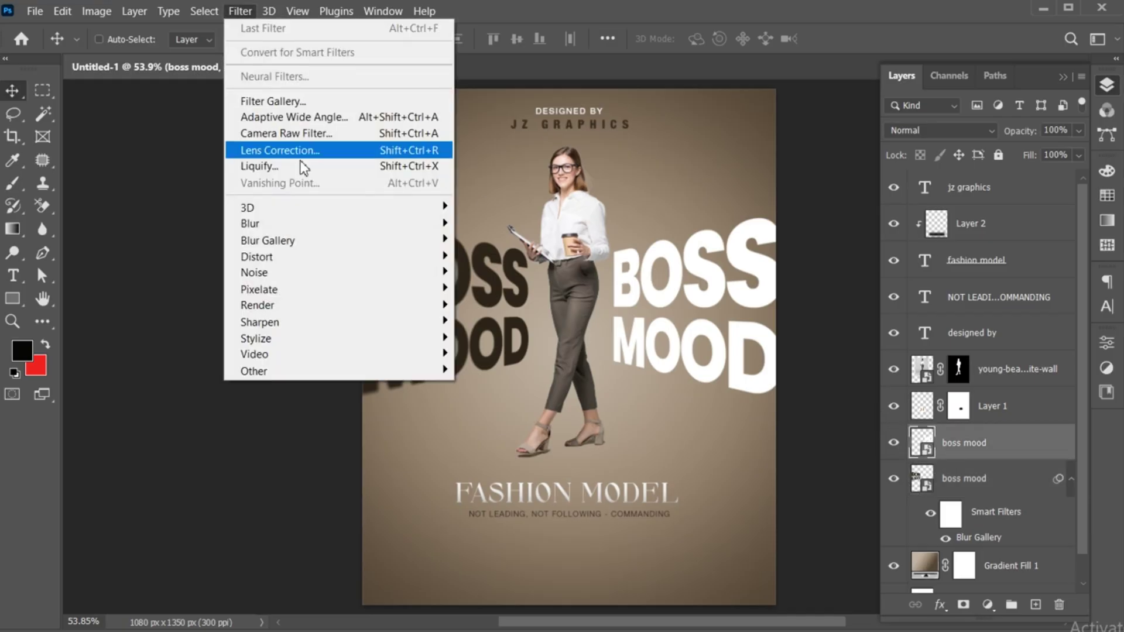
mouse_move(434, 240)
click(498, 241)
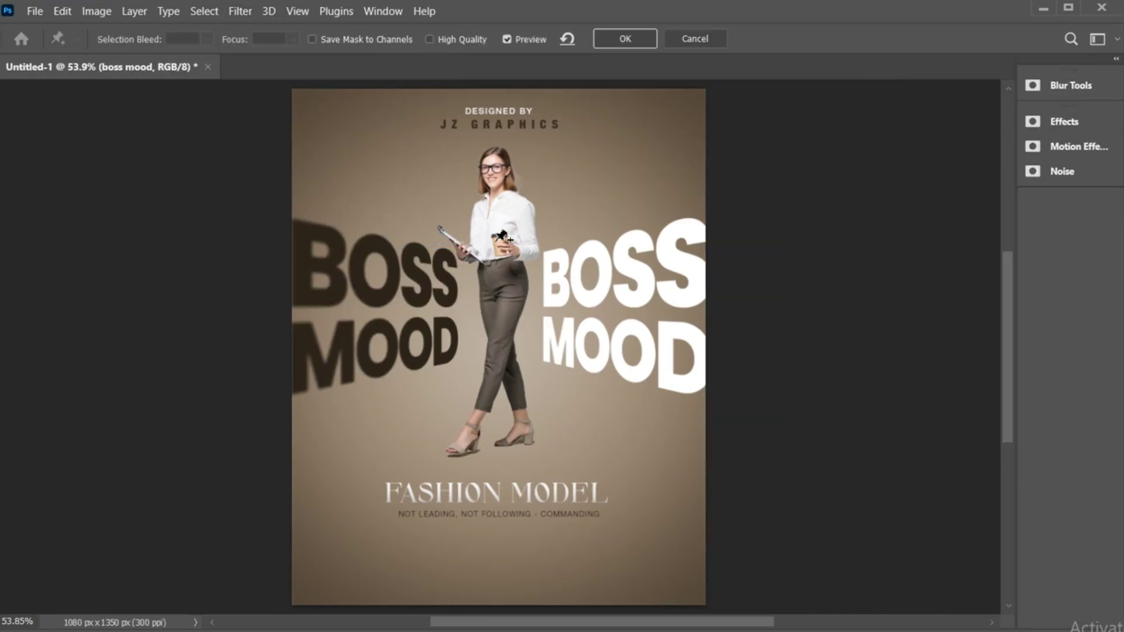
key(Delete)
click(539, 305)
drag(552, 318, 539, 285)
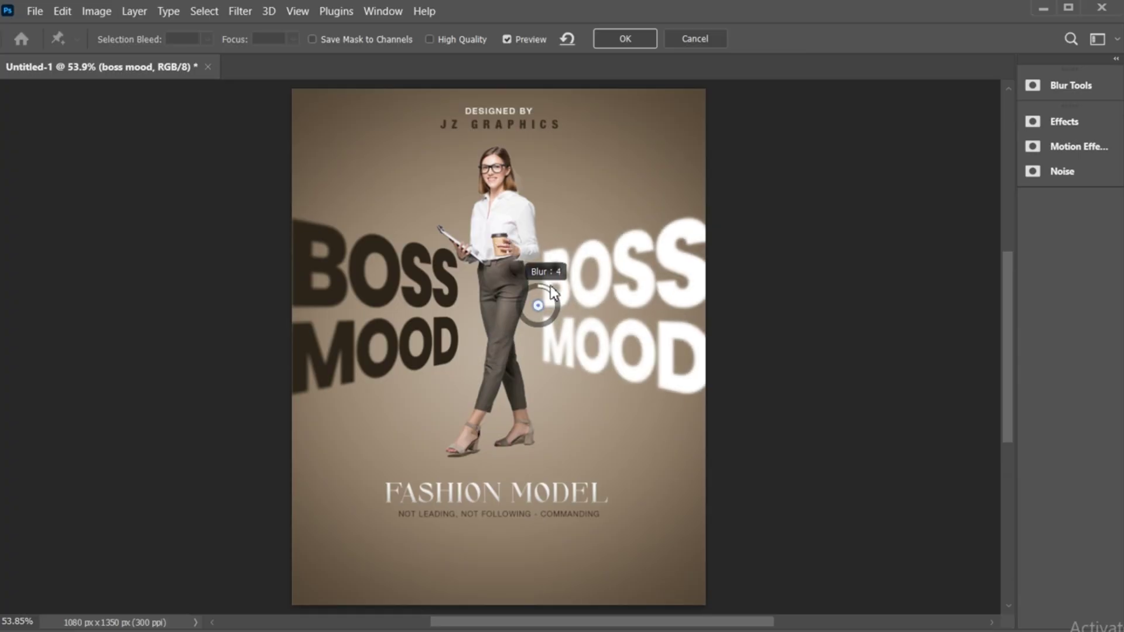
Step: Add a second blur pin with blur 10 just beyond the white text's outer edge, shift it slightly outward, and apply the Field Blur
click(718, 318)
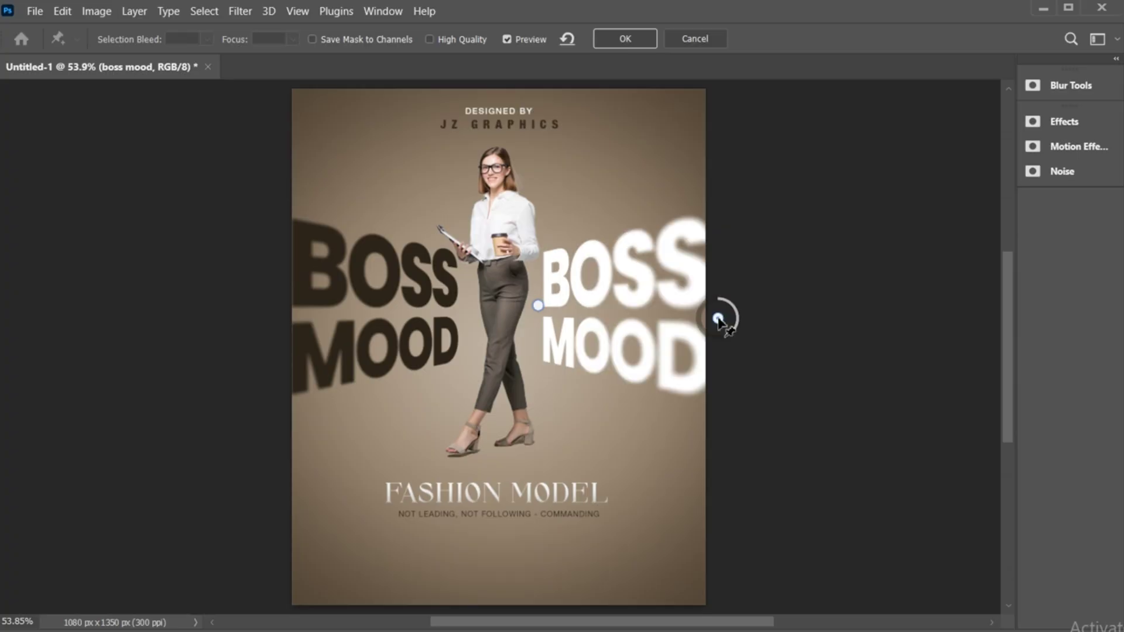
click(719, 318)
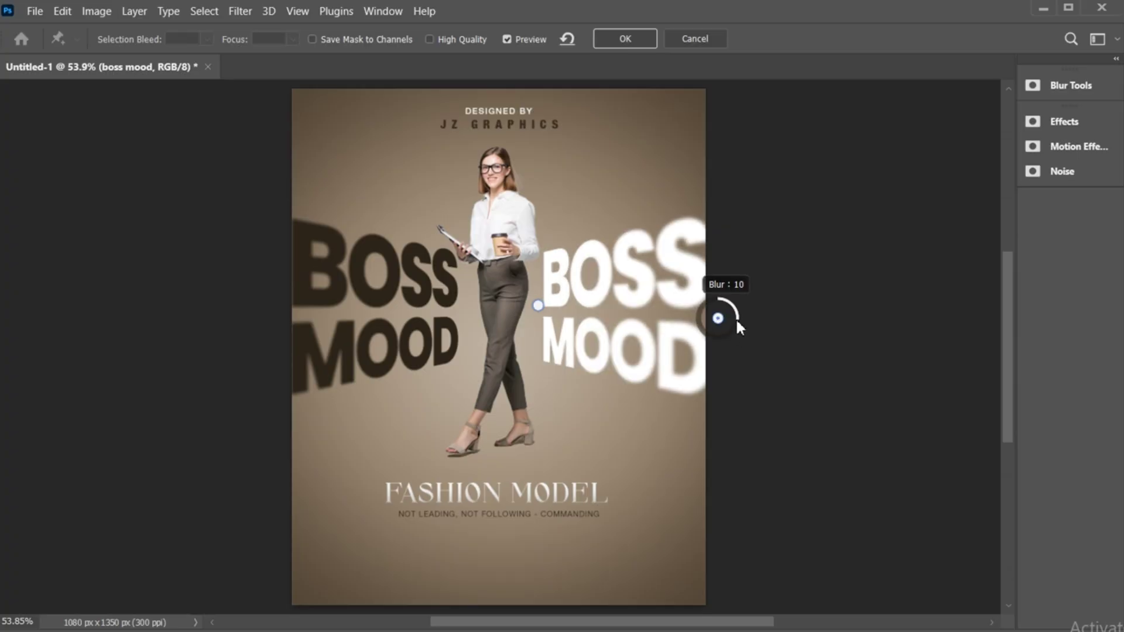
drag(720, 319, 735, 323)
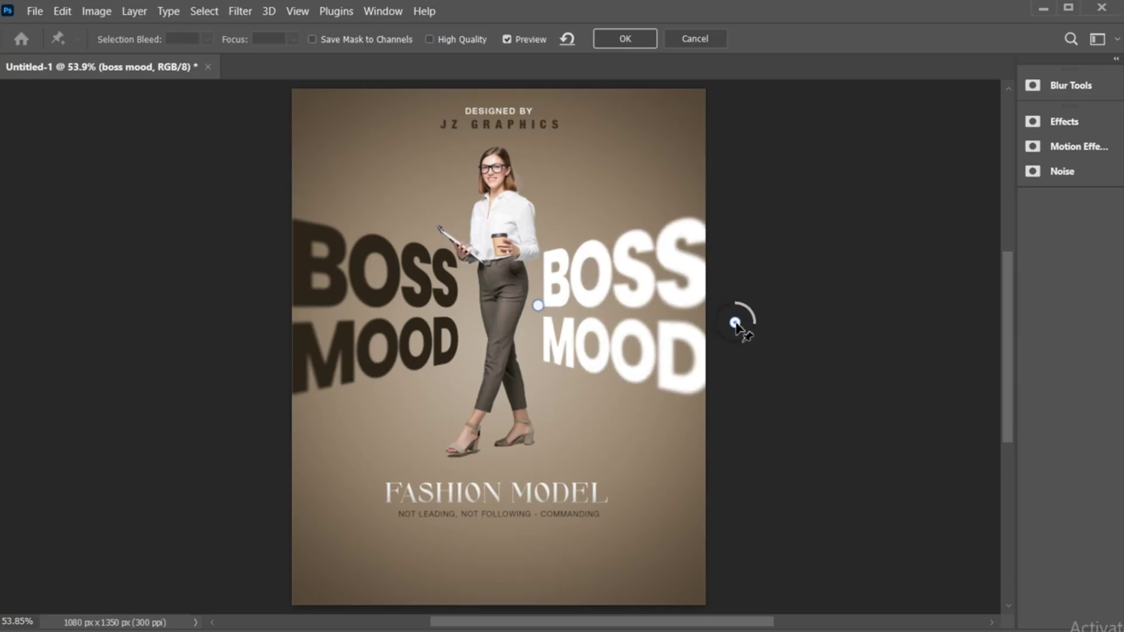
click(615, 38)
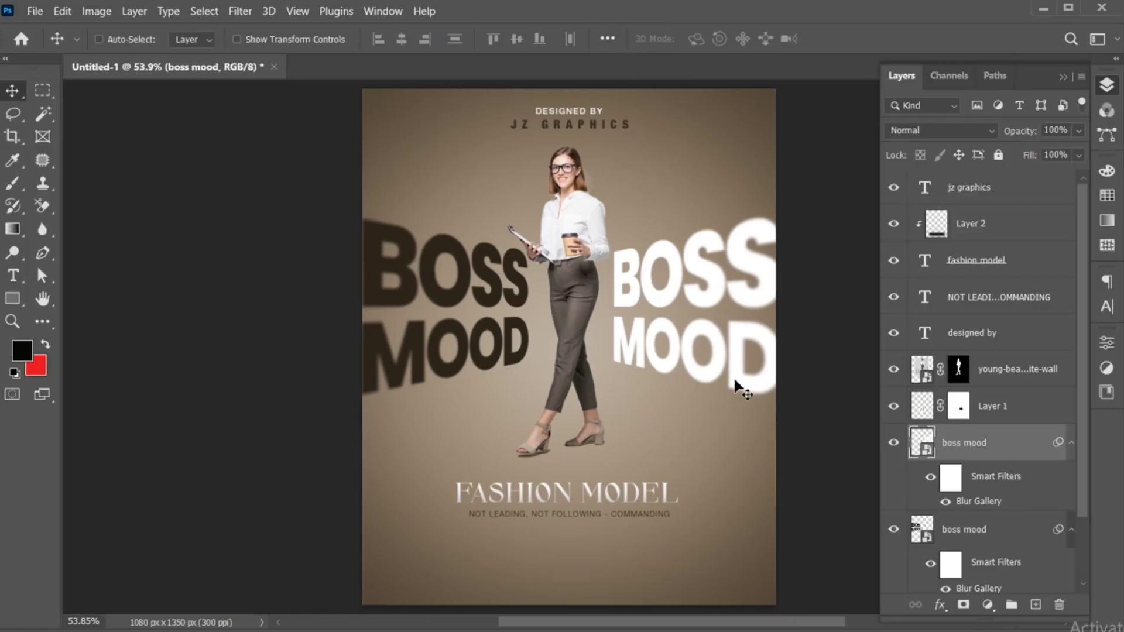
Step: Duplicate the JZ GRAPHICS text to just above FASHION MODEL and change the copy's wording to POSTER DESIGN
click(974, 194)
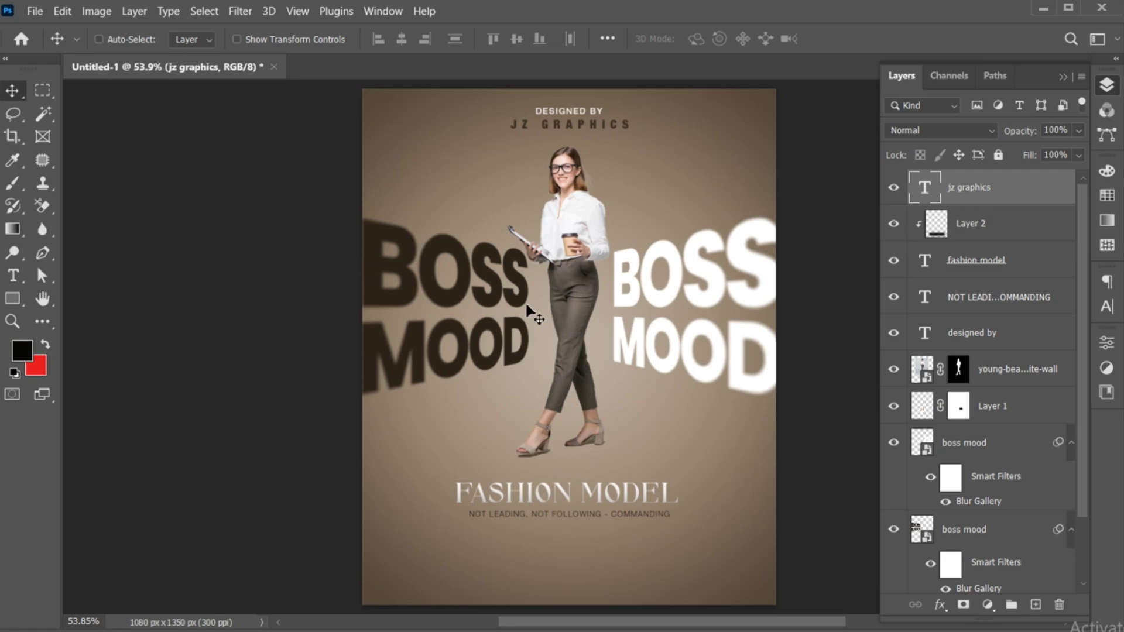
drag(546, 129, 534, 475)
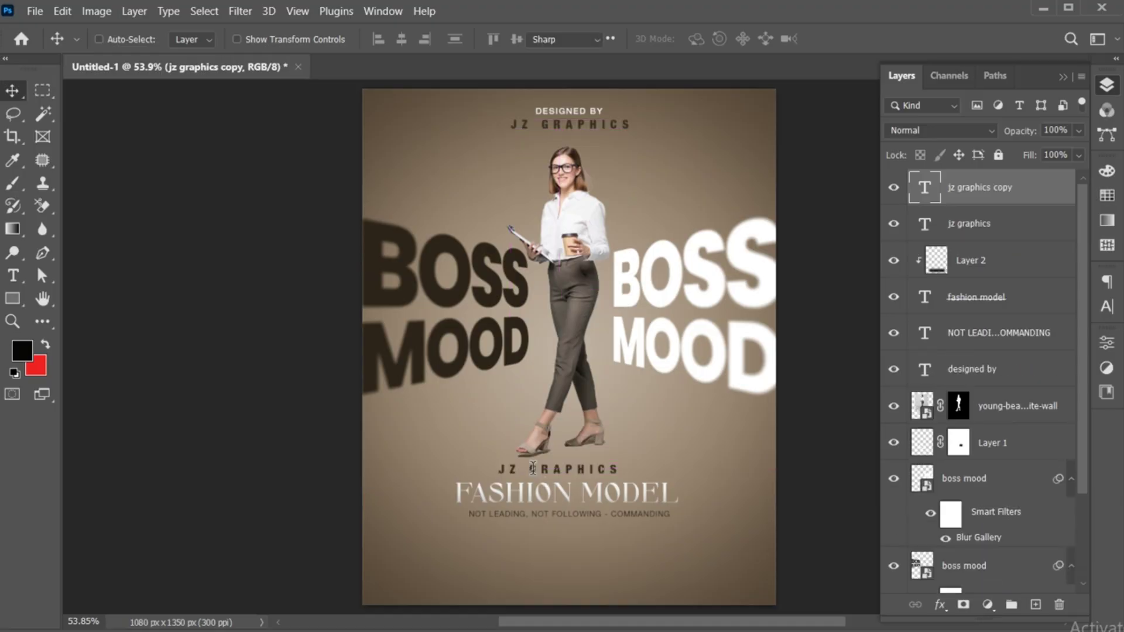
double_click(540, 468)
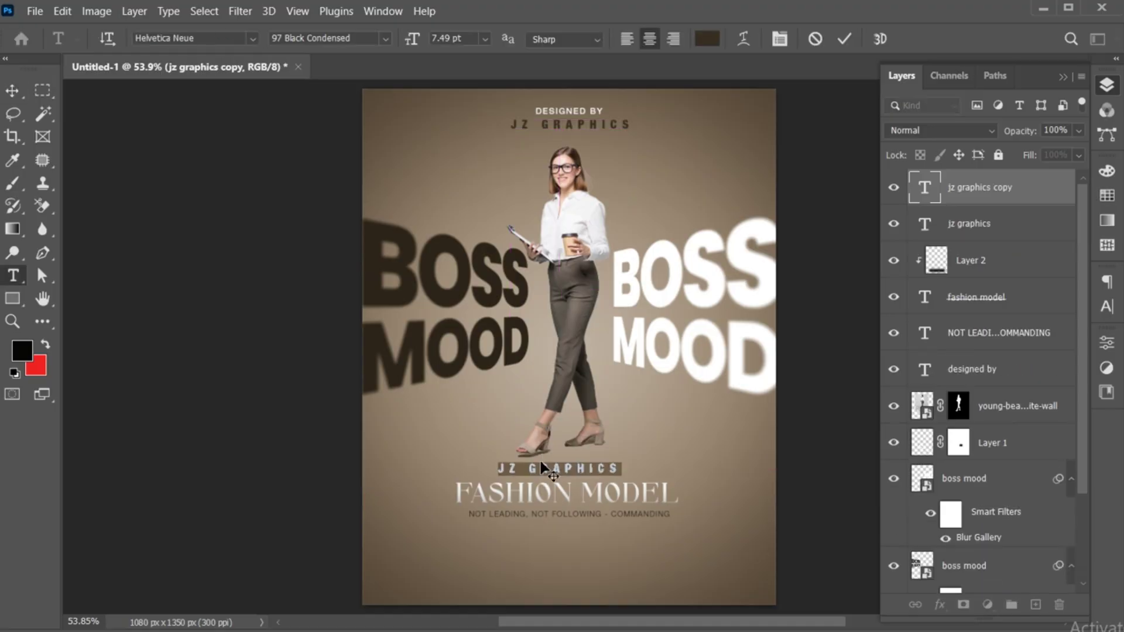
text(POSTER DESIGN)
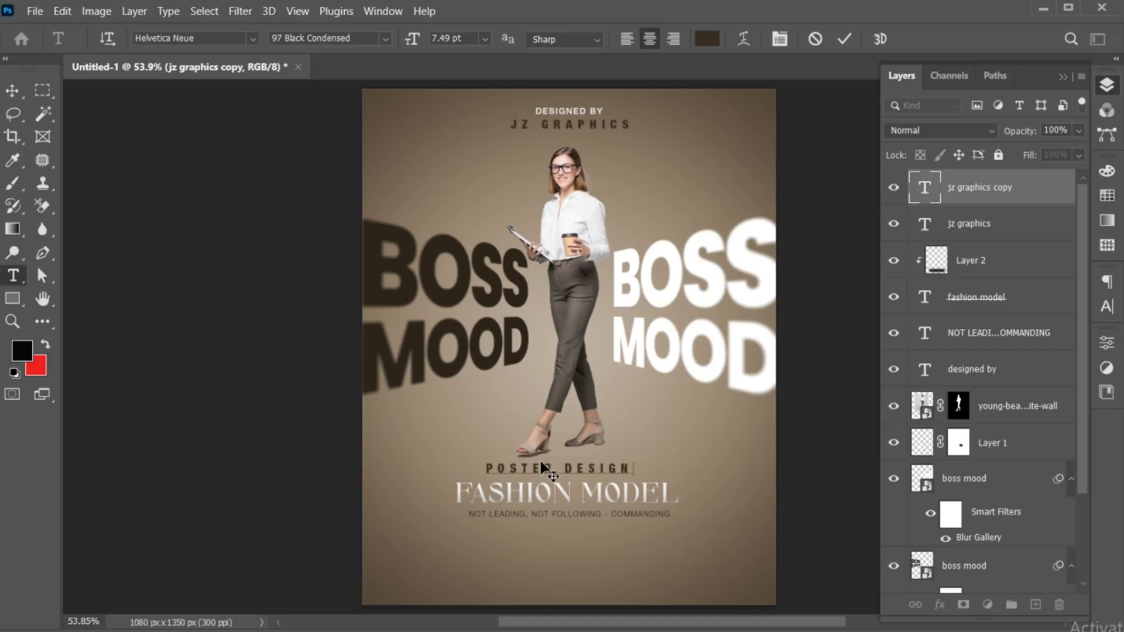
Step: Set the POSTER DESIGN text to the 65 Medium font style with a tracking of 700
key(ctrl+a)
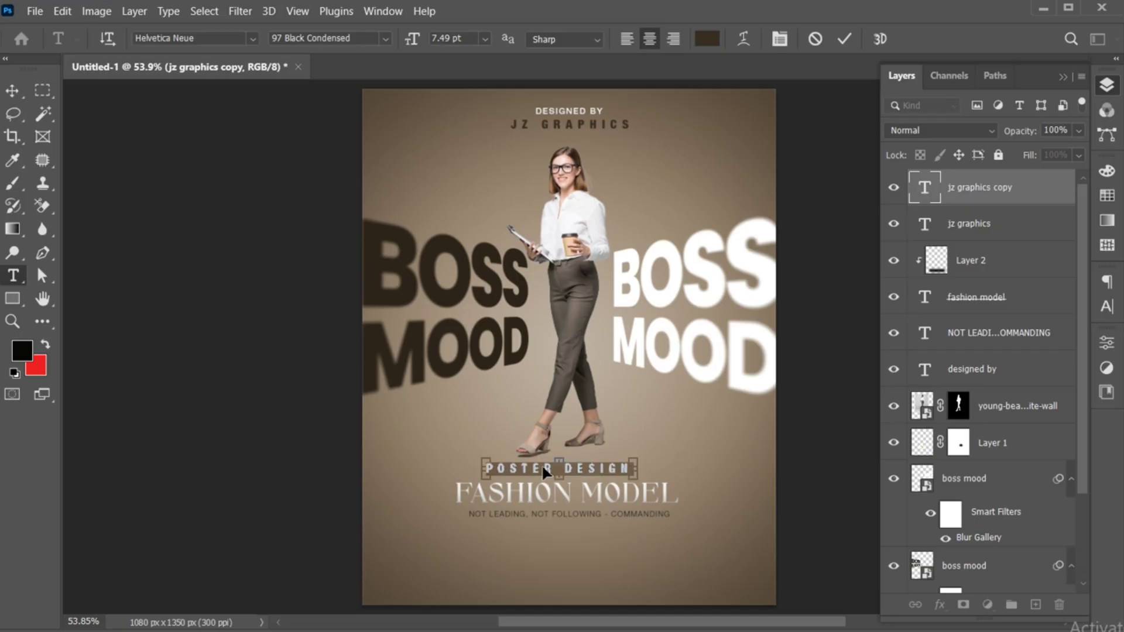
click(1107, 306)
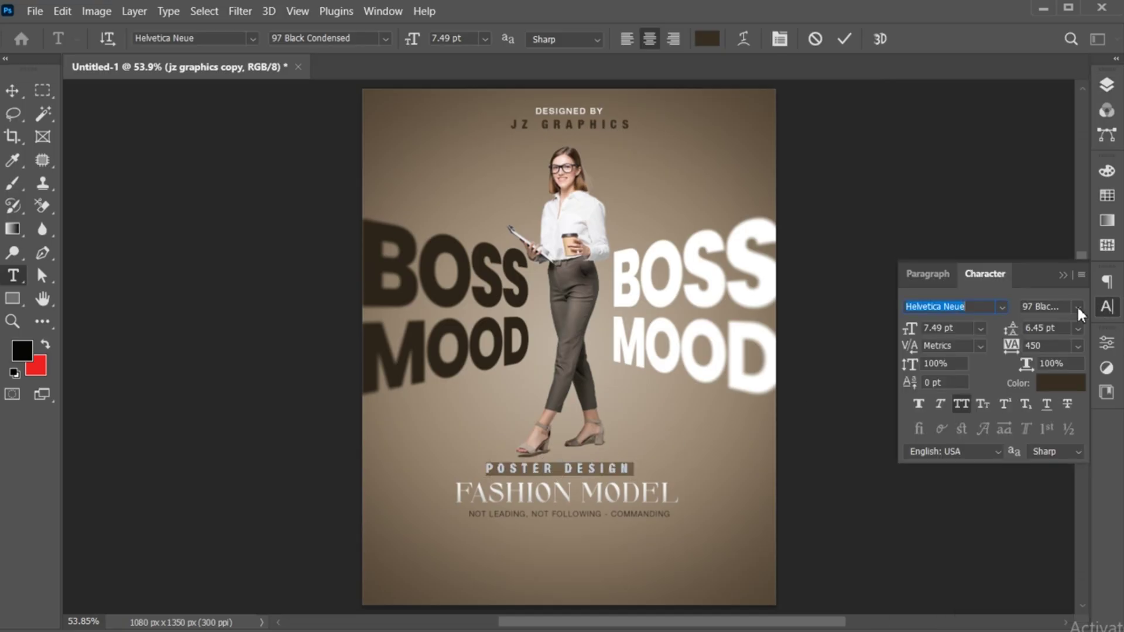
click(1077, 306)
click(1078, 396)
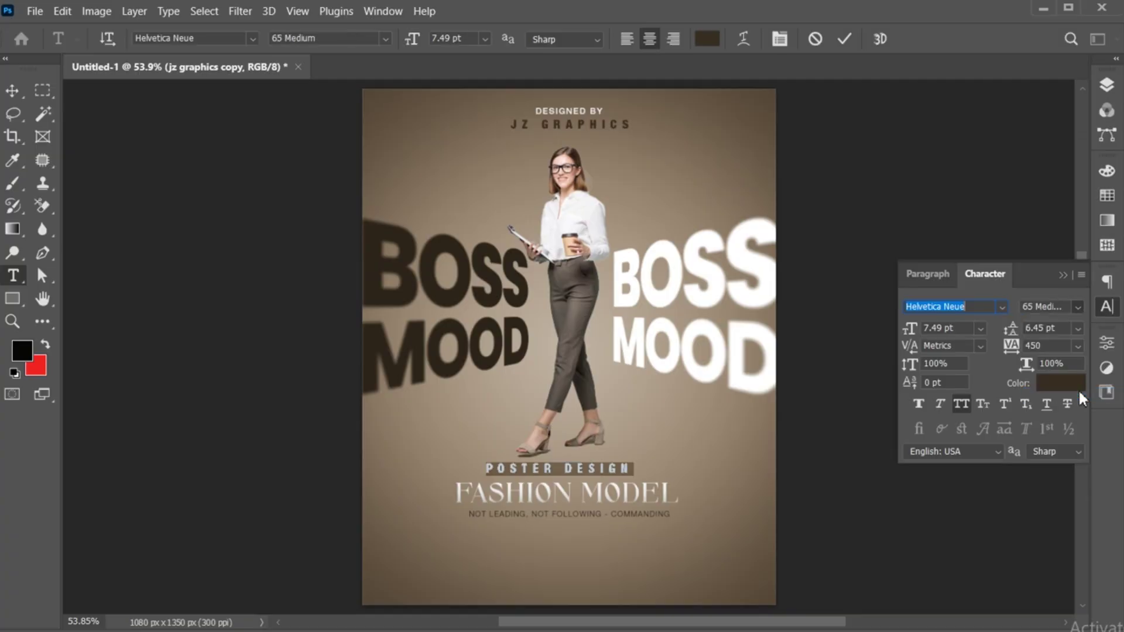
click(1022, 347)
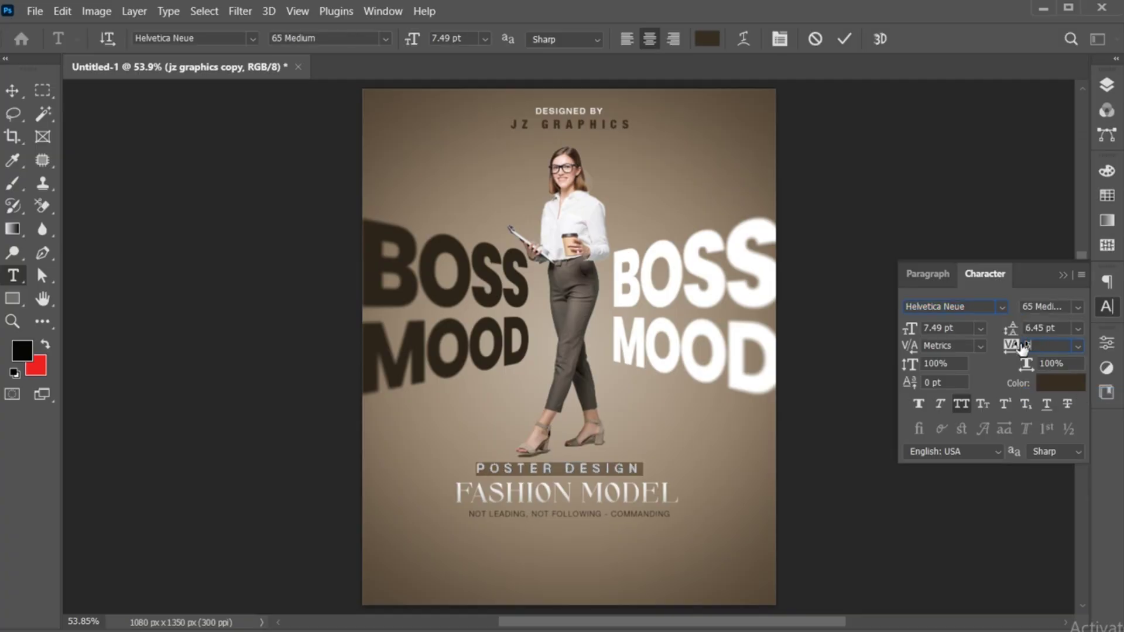
text(500)
key(Return)
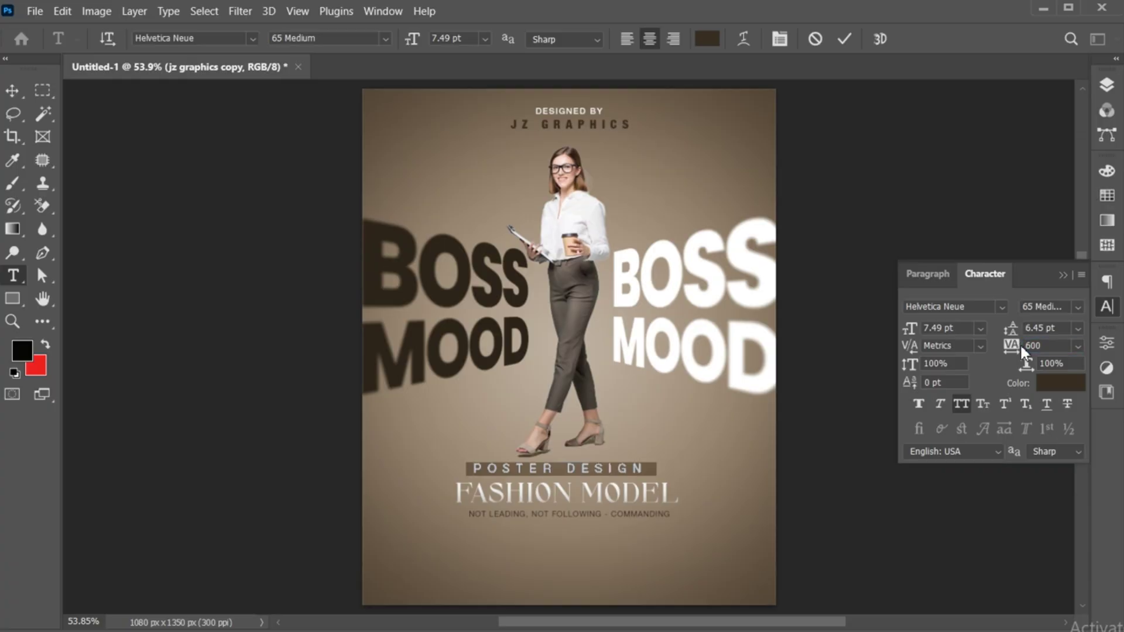
click(1020, 343)
text(70)
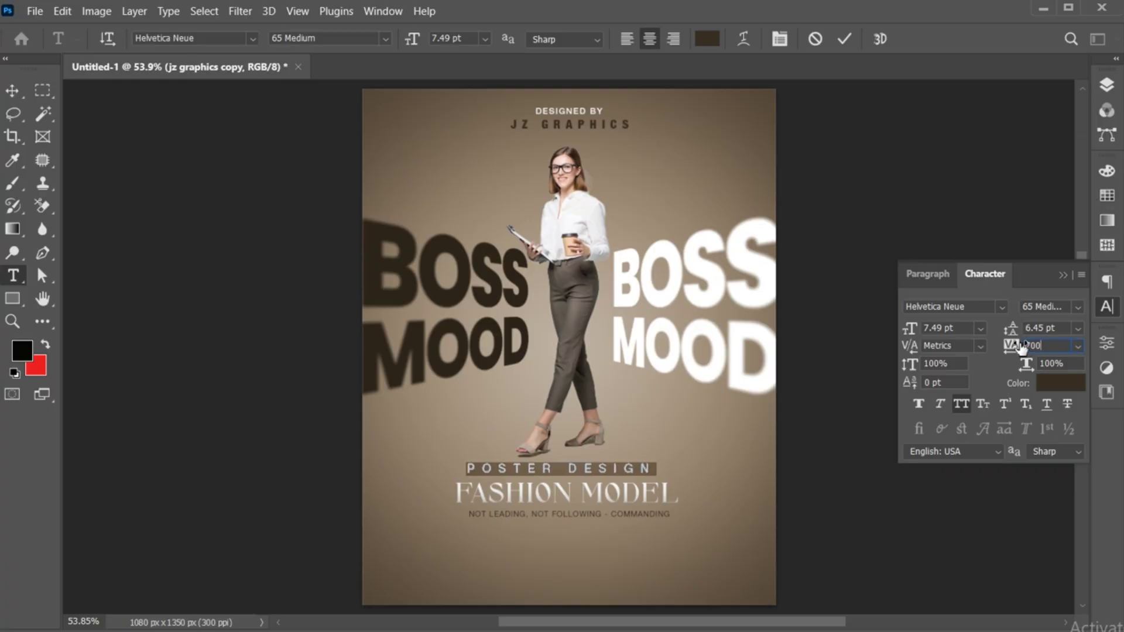
text(0)
key(Return)
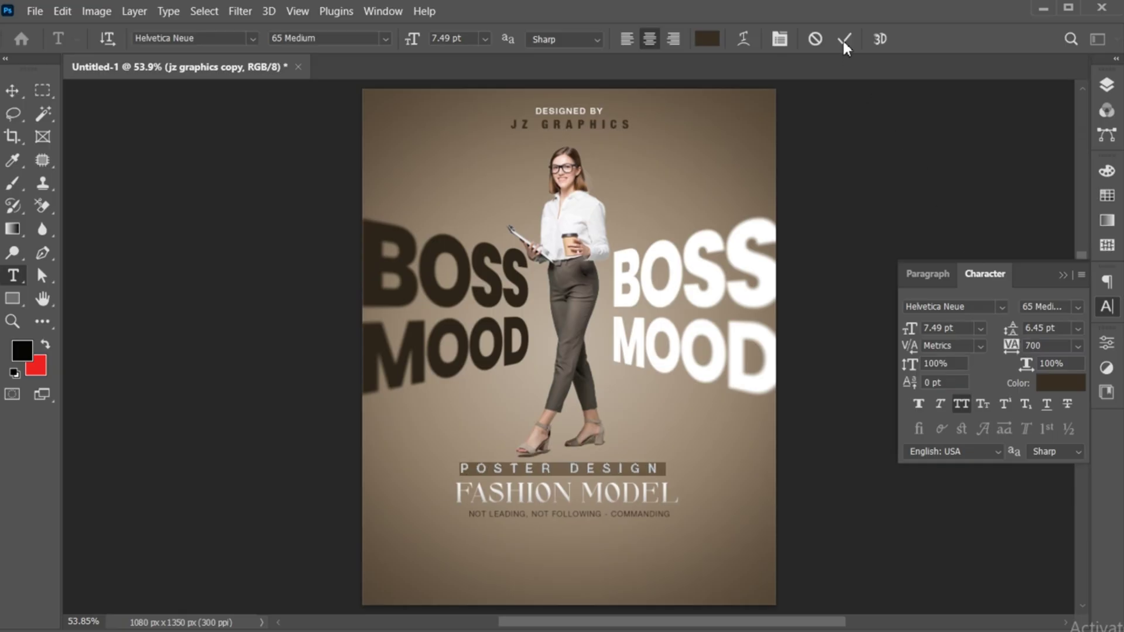
Step: Recolour the POSTER DESIGN text to cream f2e5d6 and commit the text edit
click(1045, 382)
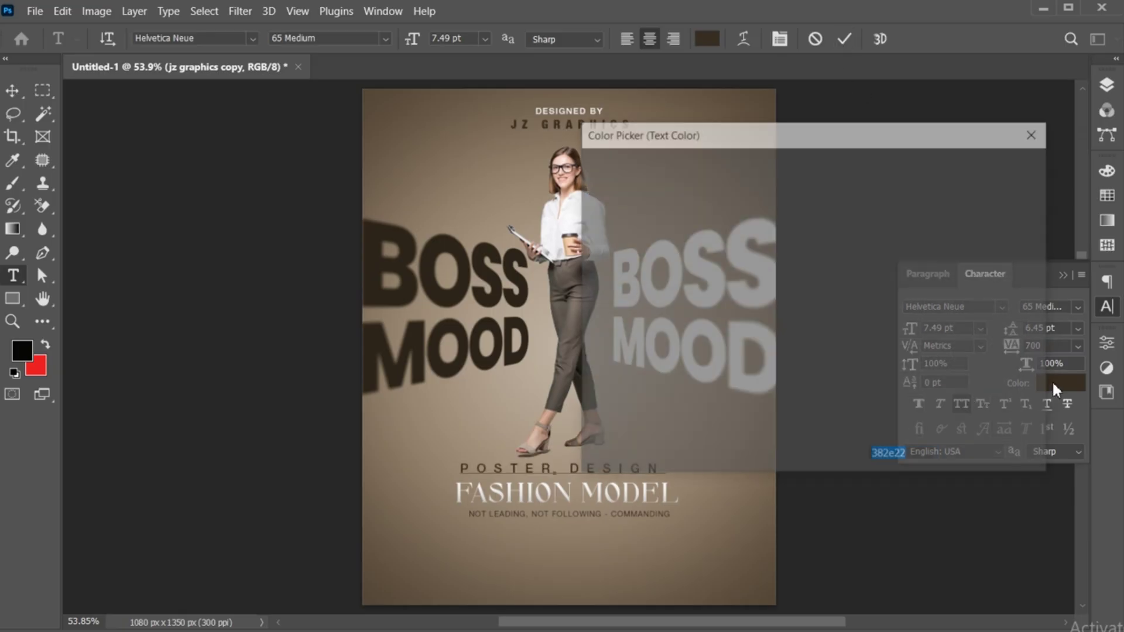
drag(605, 178, 613, 185)
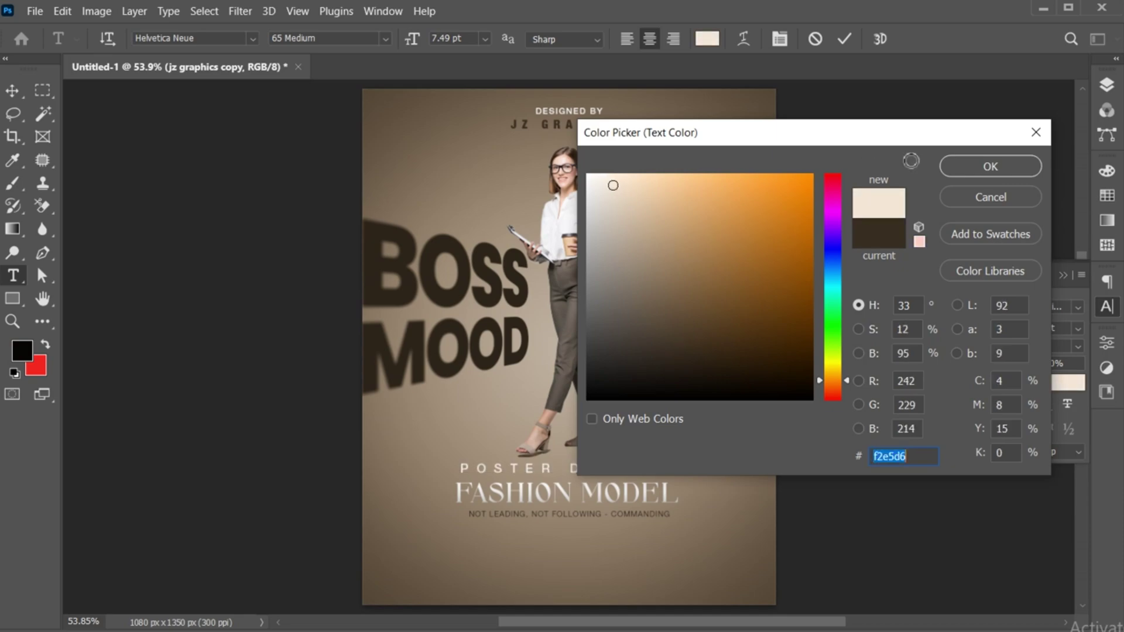
click(985, 166)
click(843, 39)
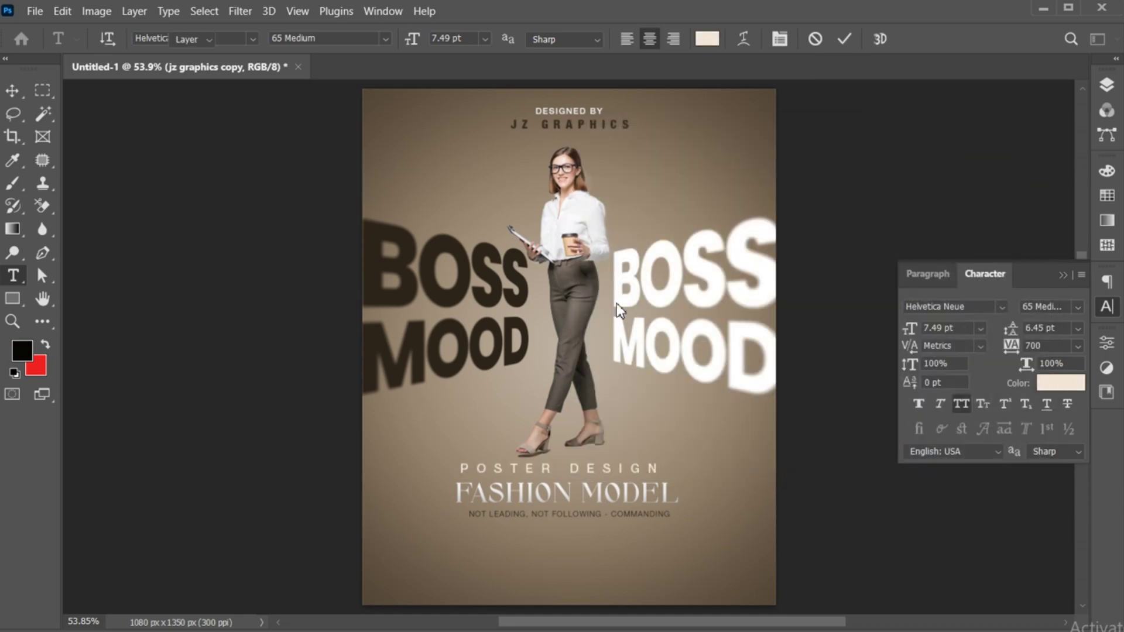
Step: Move POSTER DESIGN beneath the dark BOSS MOOD text and place a duplicate of it beneath the white BOSS MOOD text
key(v)
drag(545, 470, 705, 423)
Step: Convert the original POSTER DESIGN text layer beneath the dark BOSS MOOD to a smart object
click(1106, 87)
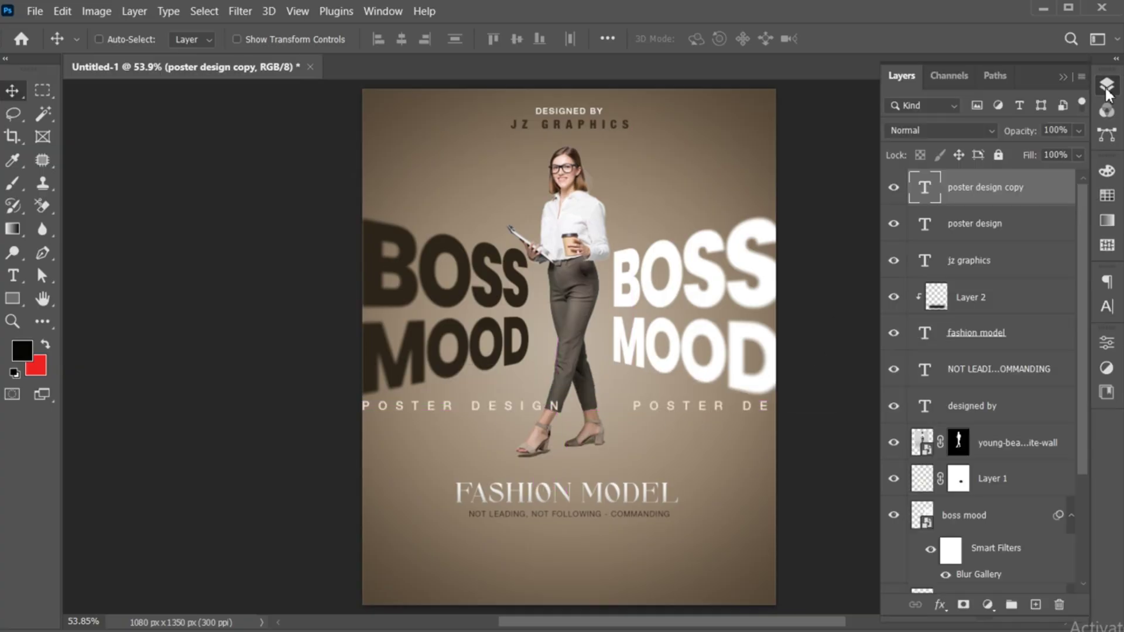
click(989, 226)
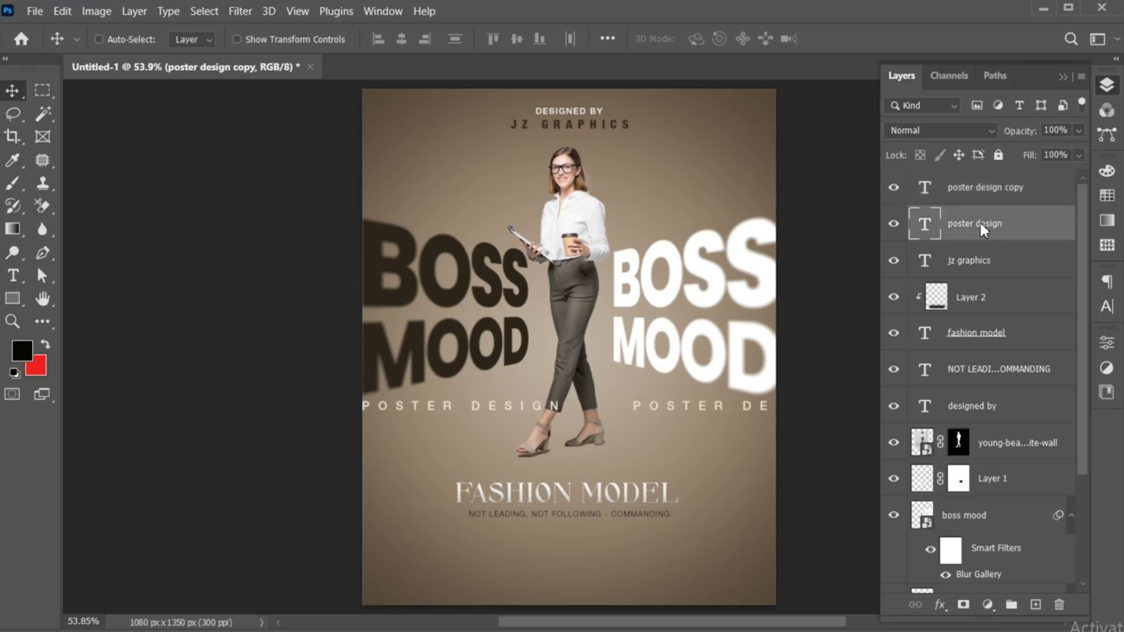
right_click(984, 228)
click(1023, 241)
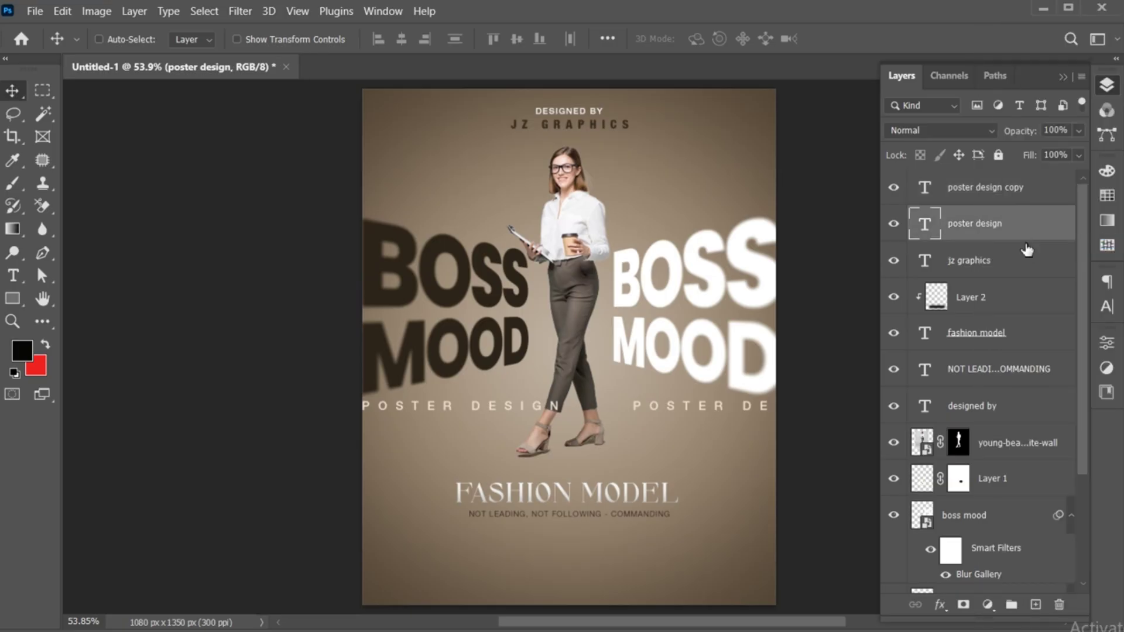
Step: Distort the POSTER DESIGN smart object so its inner end rises to follow the slanted lower edge of the dark BOSS MOOD text
key(z)
drag(463, 417, 472, 426)
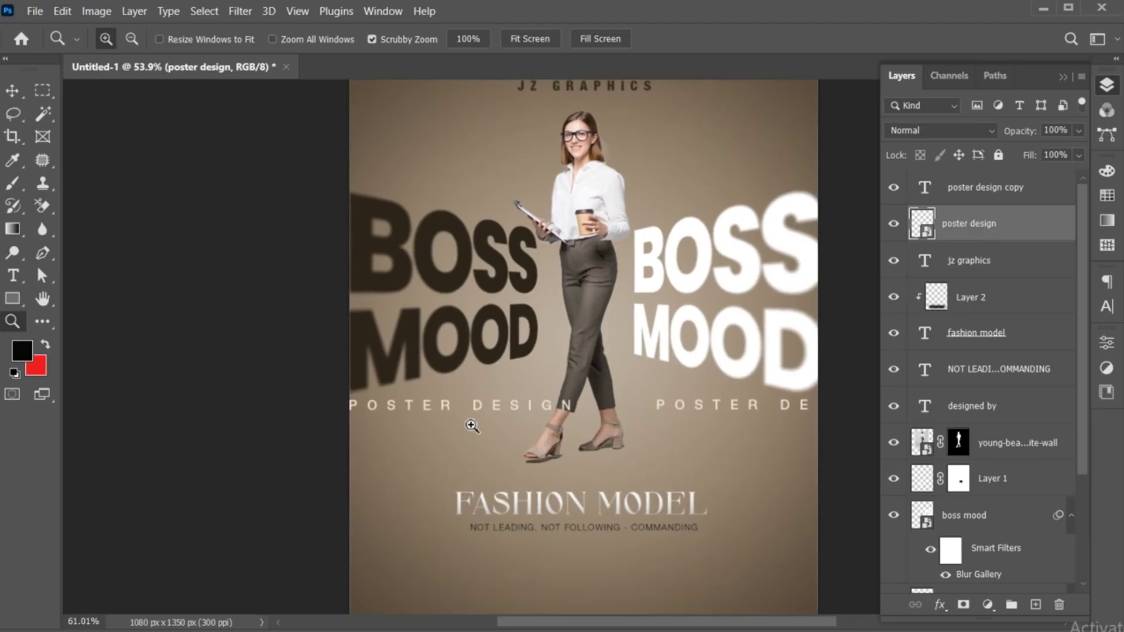
key(v)
key(ctrl+t)
right_click(470, 430)
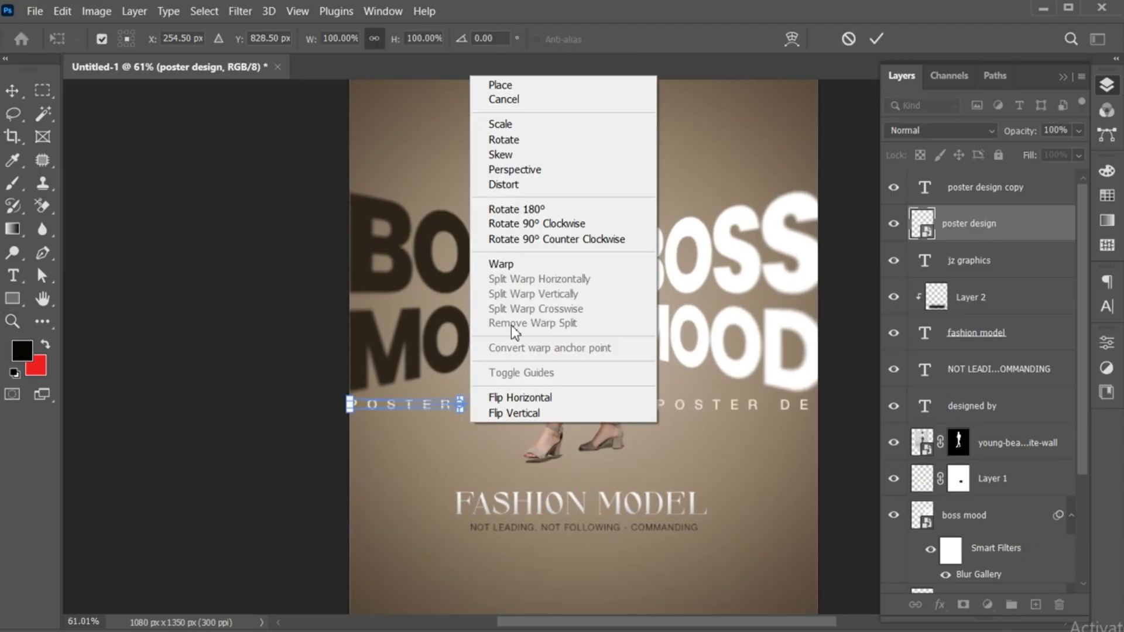
click(548, 184)
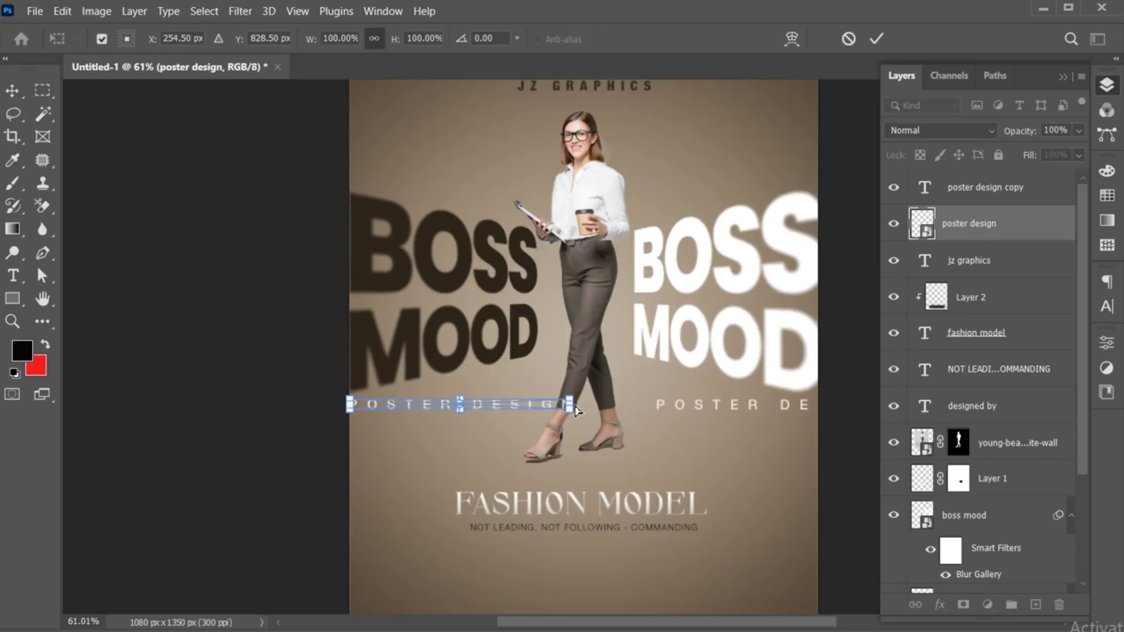
drag(573, 409, 540, 370)
key(Return)
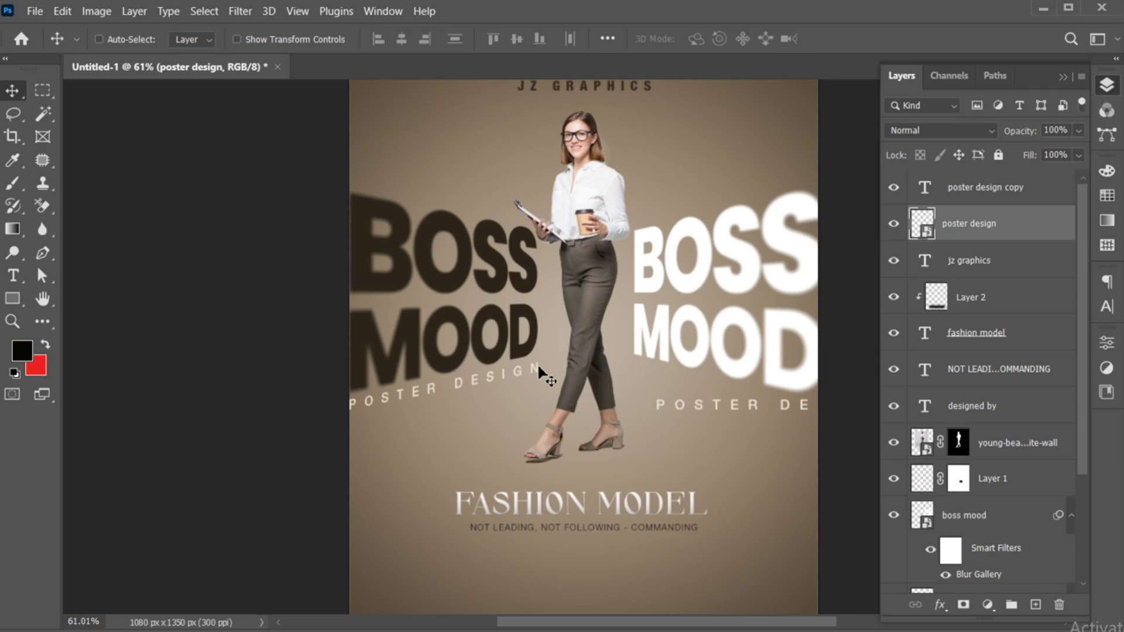
Step: Recolour the POSTER DESIGN copy beneath the white text to 2c241a, sampled from the dark BOSS MOOD lettering
double_click(677, 404)
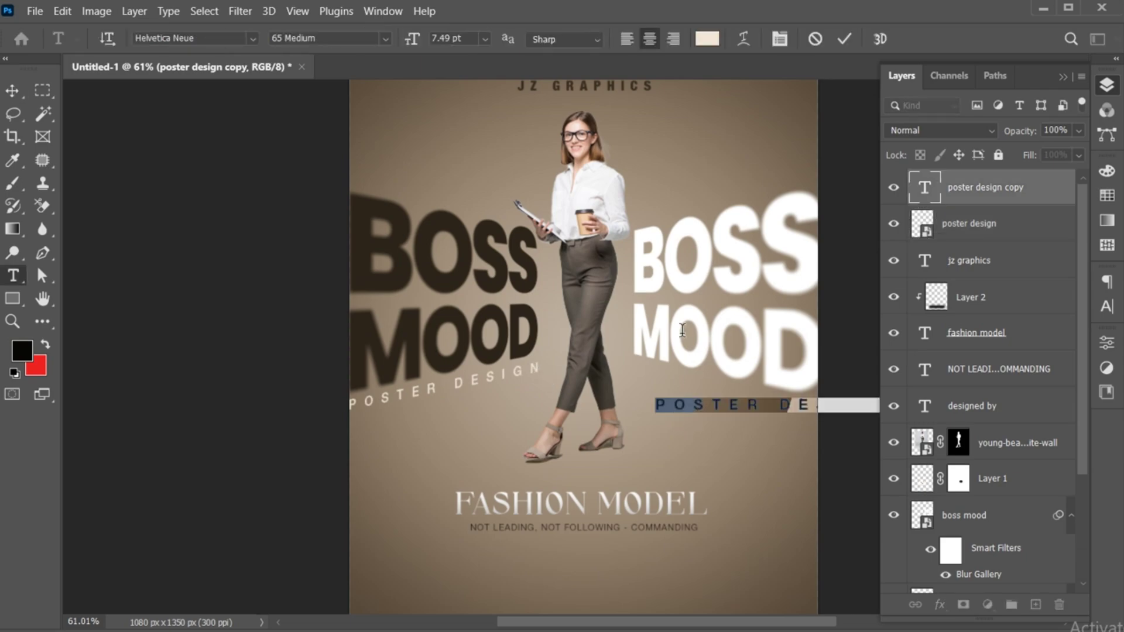
click(707, 40)
click(486, 226)
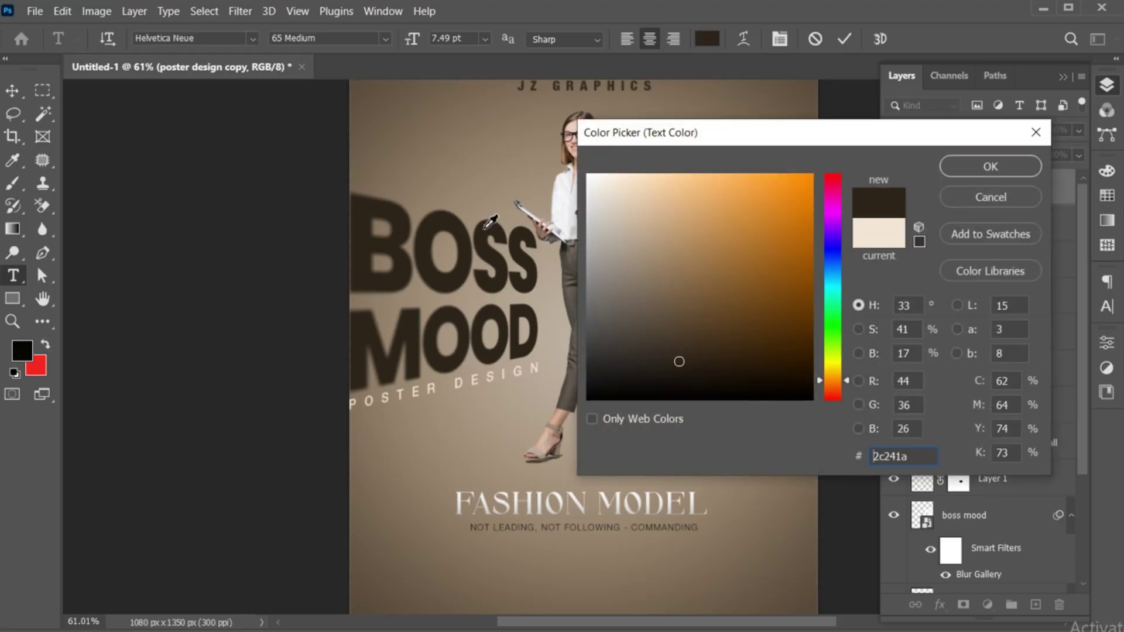
click(984, 167)
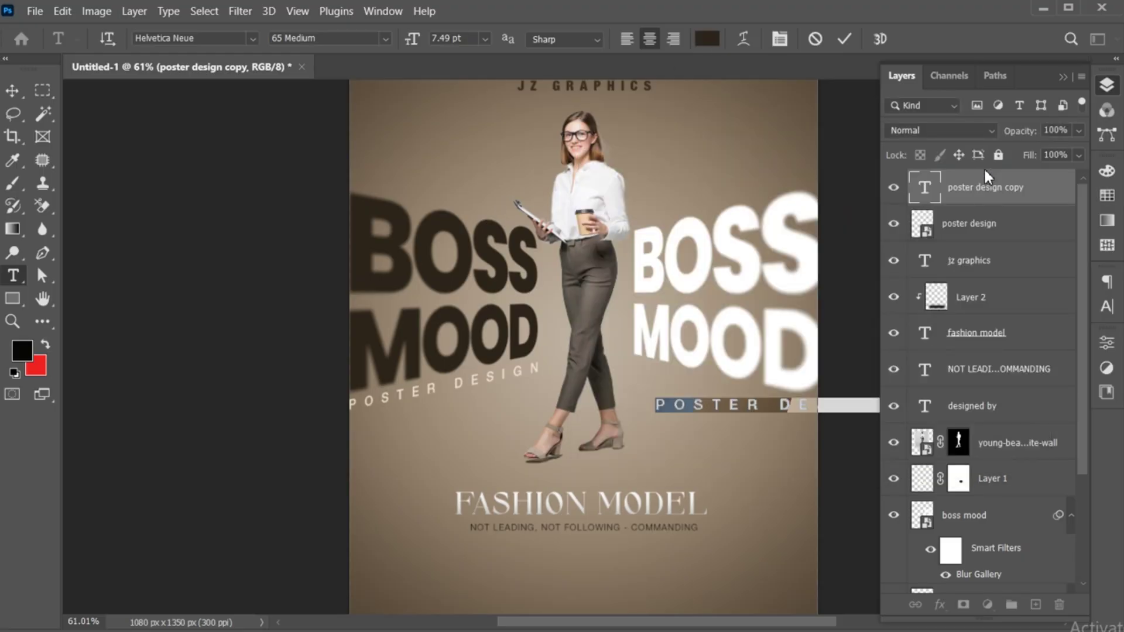
click(844, 37)
Step: Move the dark POSTER DESIGN text inward toward the woman, show the rulers, and place a horizontal guide along the text's lower edge
key(v)
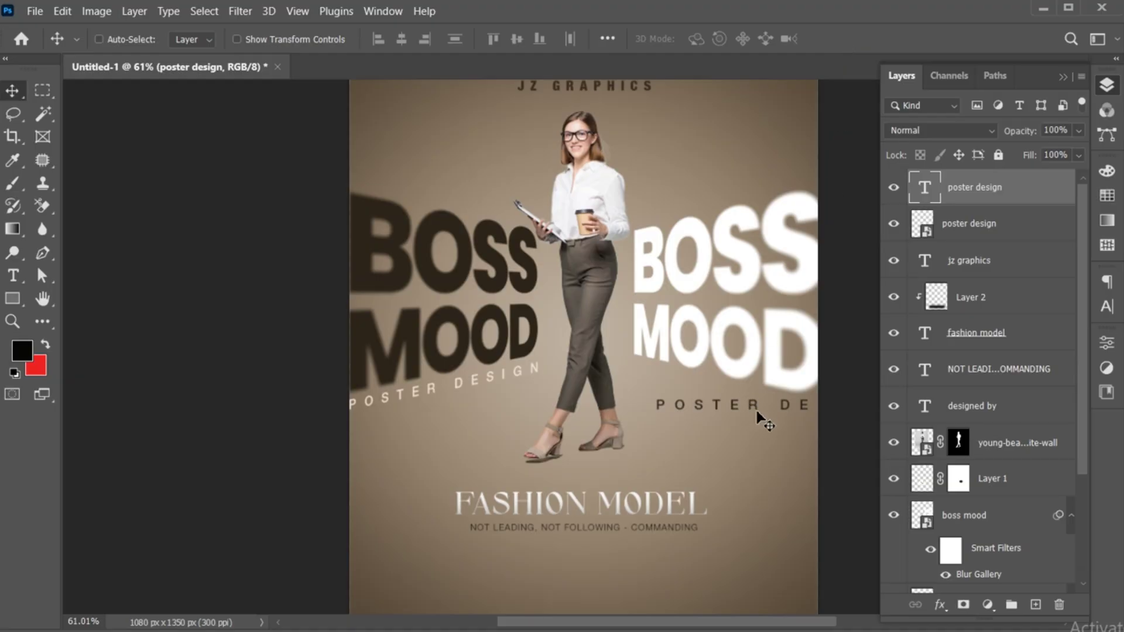
drag(760, 418, 700, 413)
key(ctrl+r)
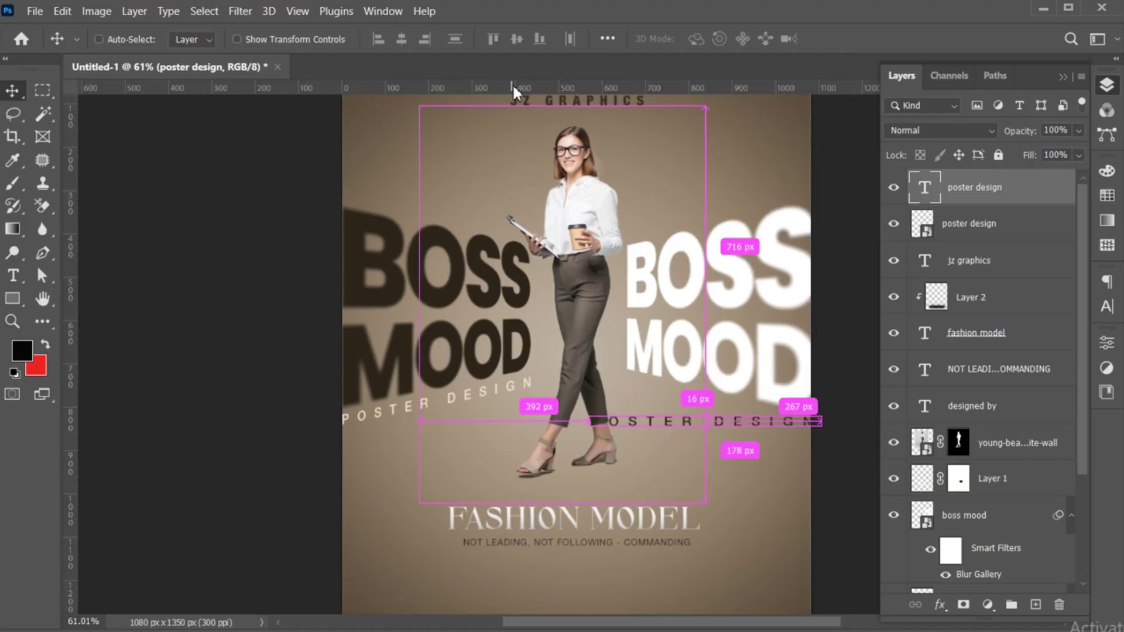
drag(513, 89, 522, 426)
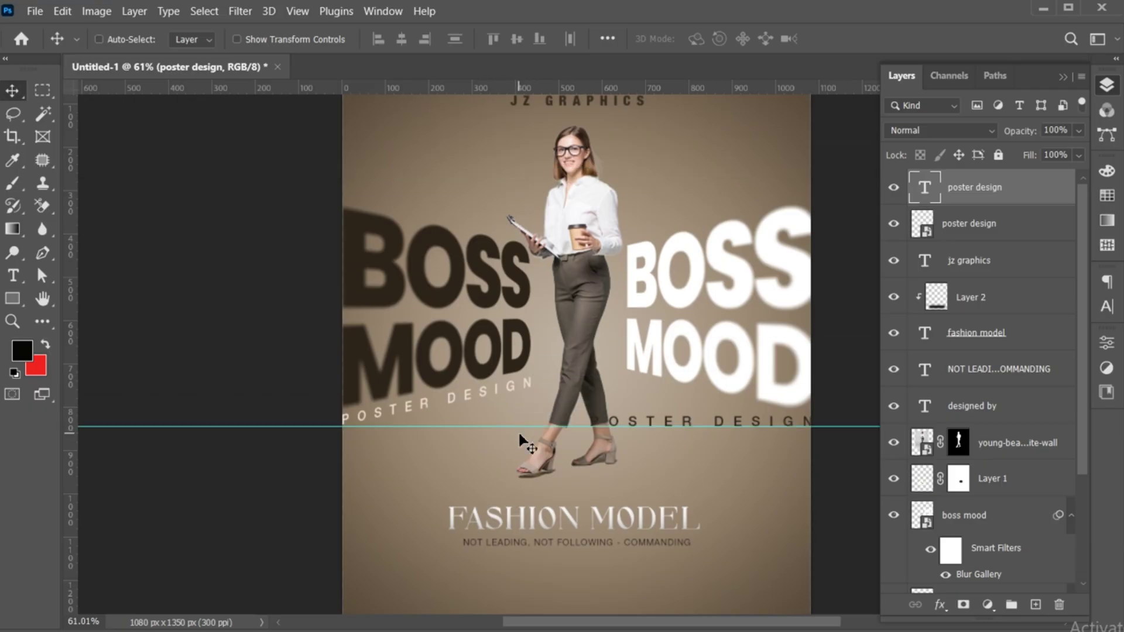
Step: Convert the dark POSTER DESIGN text to a smart object and distort its inner end upward to follow the white BOSS MOOD's slanted lower edge
right_click(951, 193)
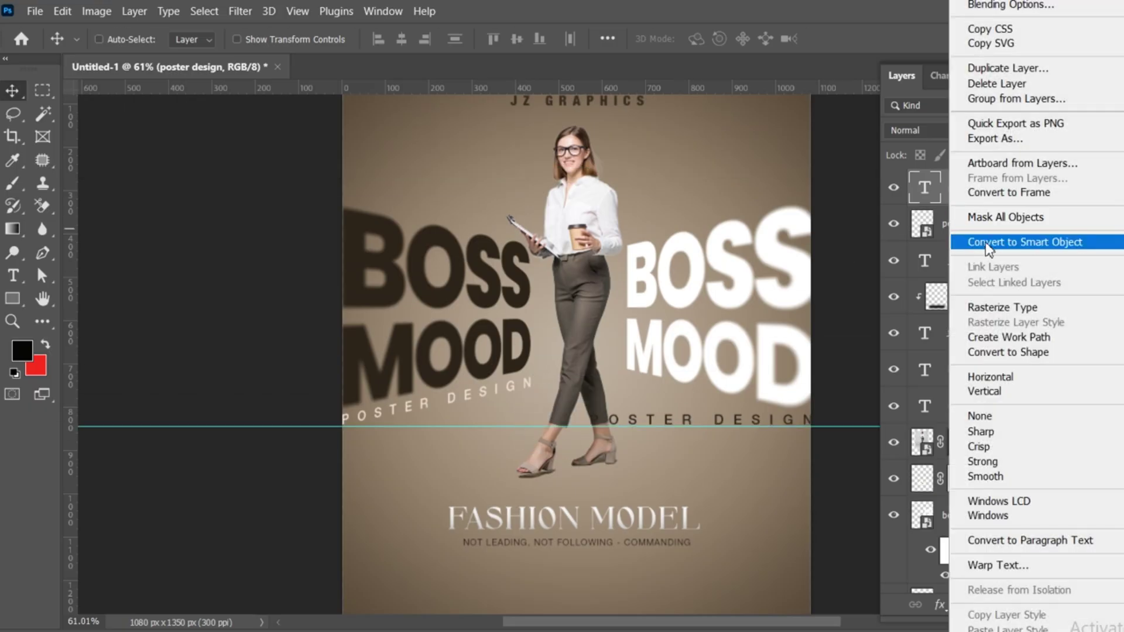
click(985, 242)
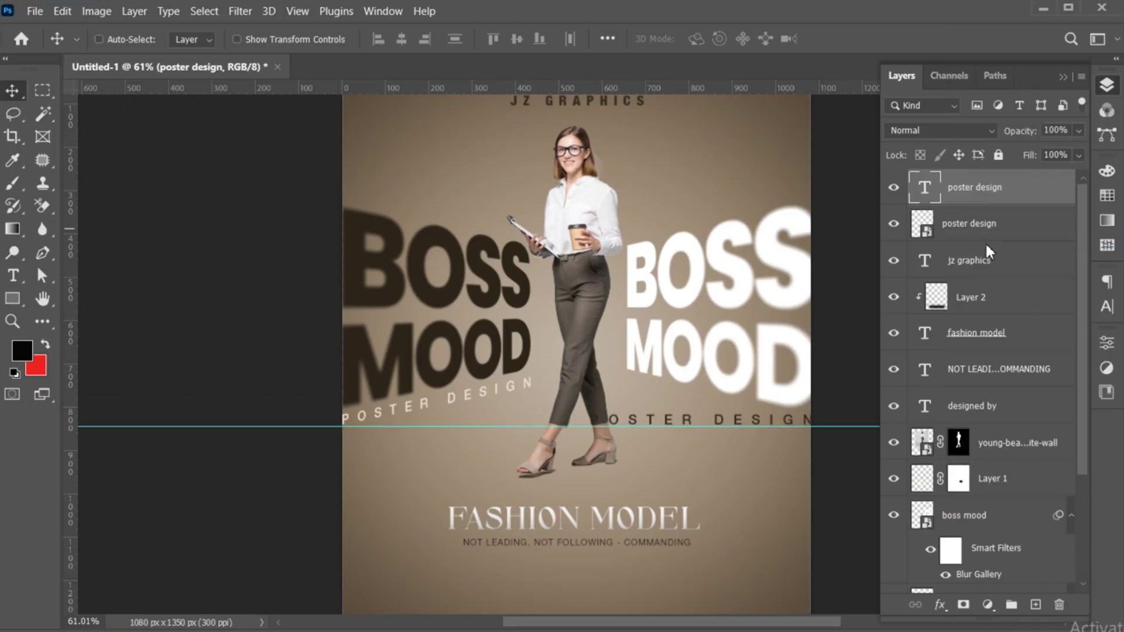
key(ctrl+t)
right_click(683, 417)
click(725, 178)
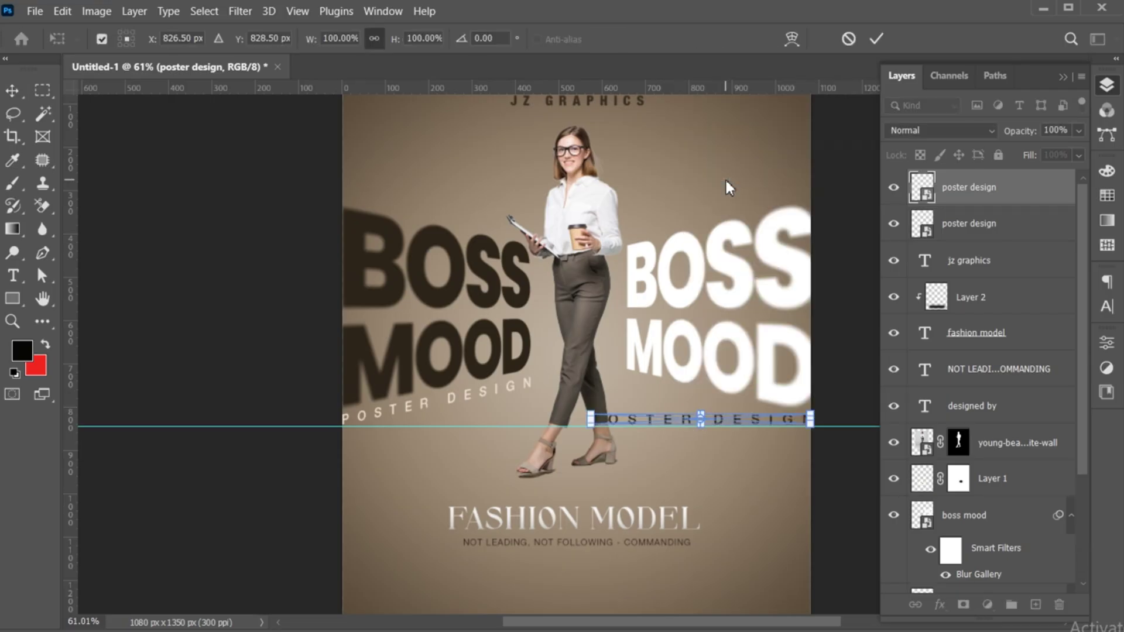
drag(591, 418, 627, 380)
key(Return)
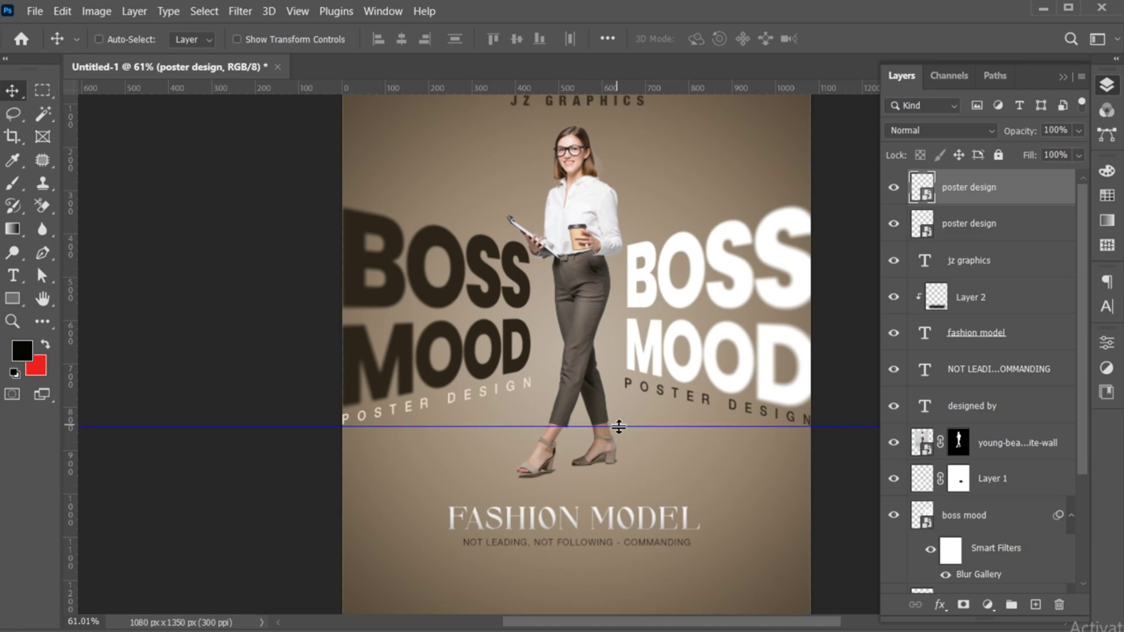
Step: Hide the guide and the rulers and fit the whole poster in view
key(ctrl+semicolon)
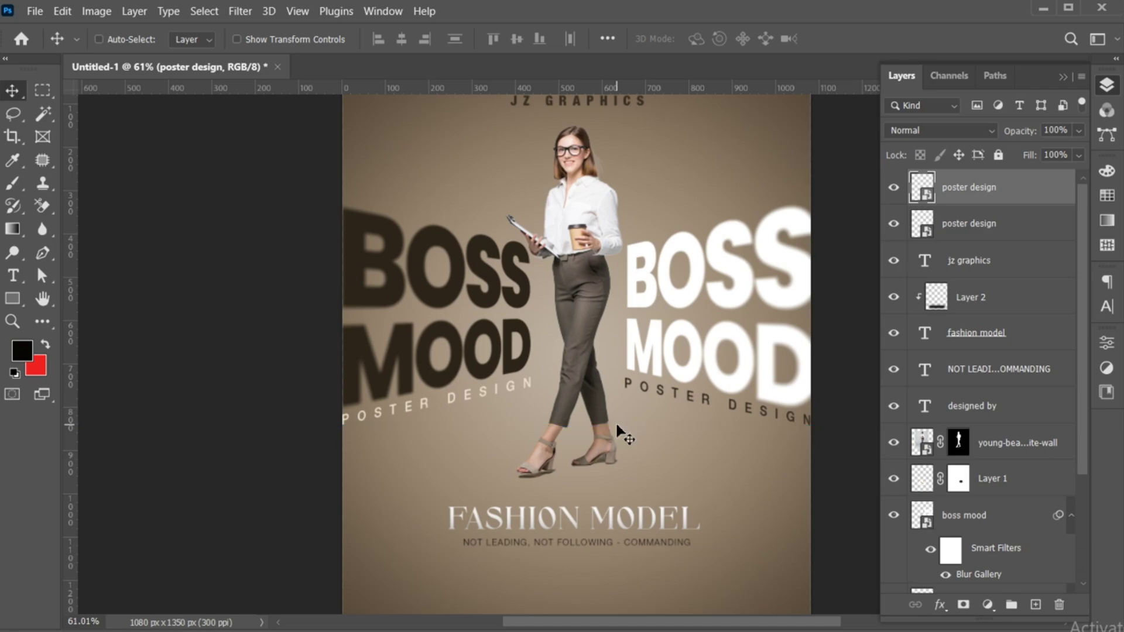
key(ctrl+r)
key(ctrl+0)
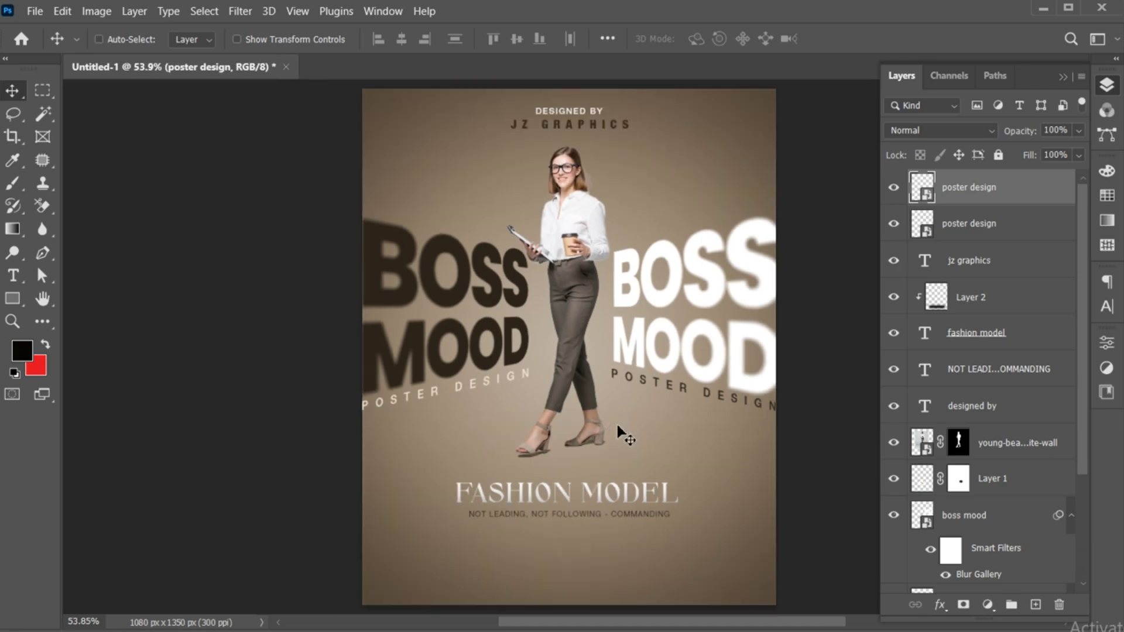
Step: Apply a Field Blur to the dark POSTER DESIGN, keeping its inner end sharp and gently blurring it towards the poster's outer edge
click(240, 11)
mouse_move(308, 238)
click(511, 238)
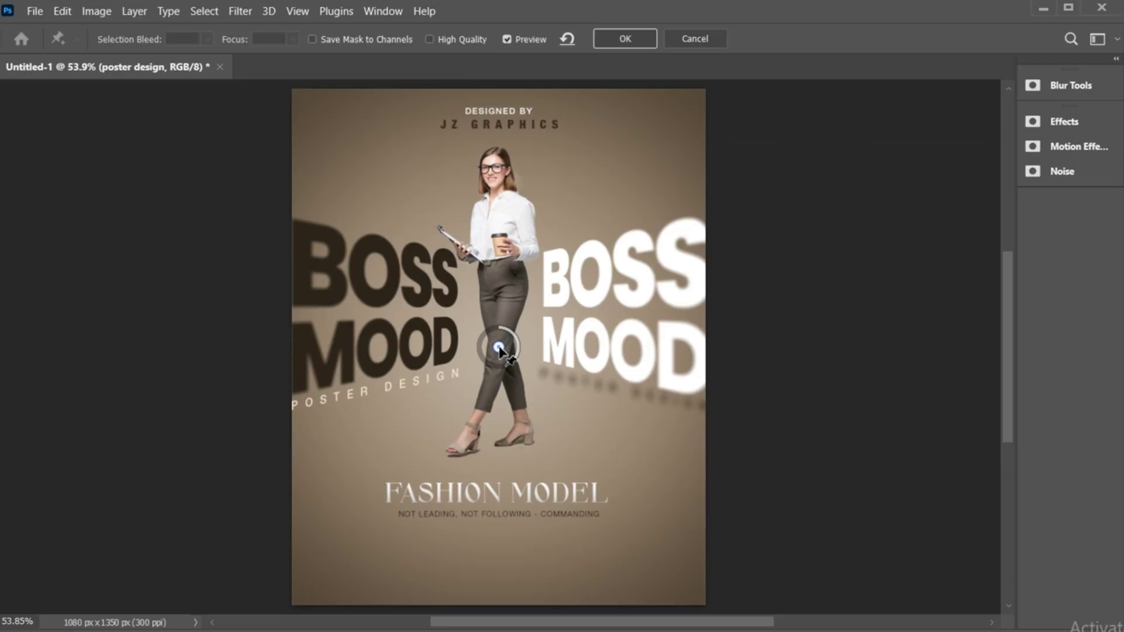
drag(500, 349, 542, 355)
click(732, 414)
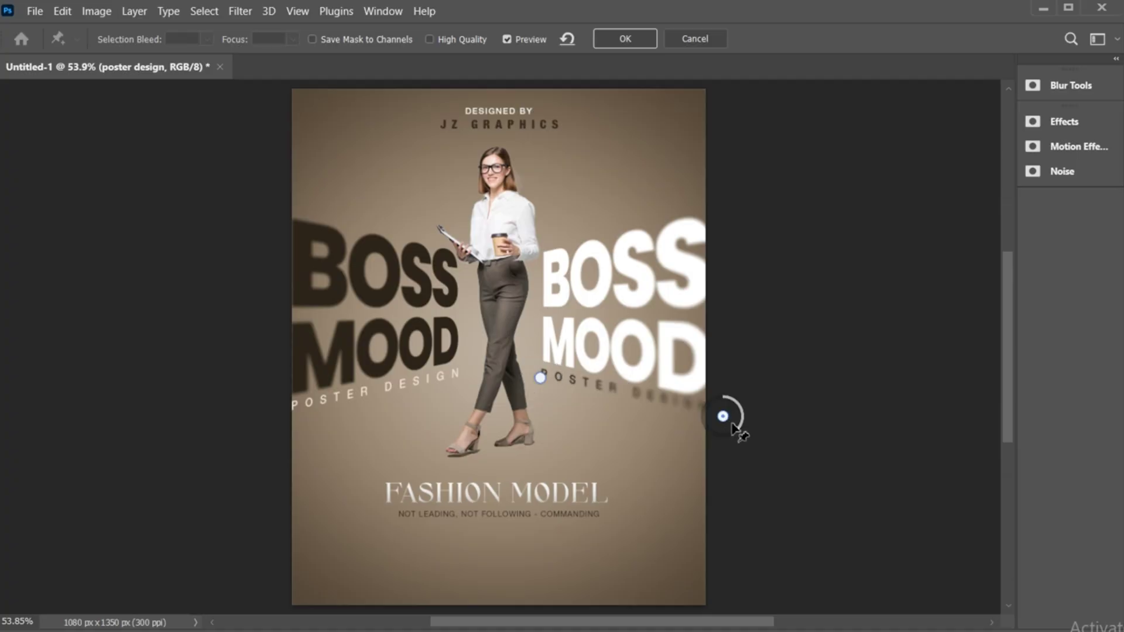
mouse_move(739, 427)
mouse_down()
mouse_move(743, 410)
mouse_move(741, 420)
mouse_up()
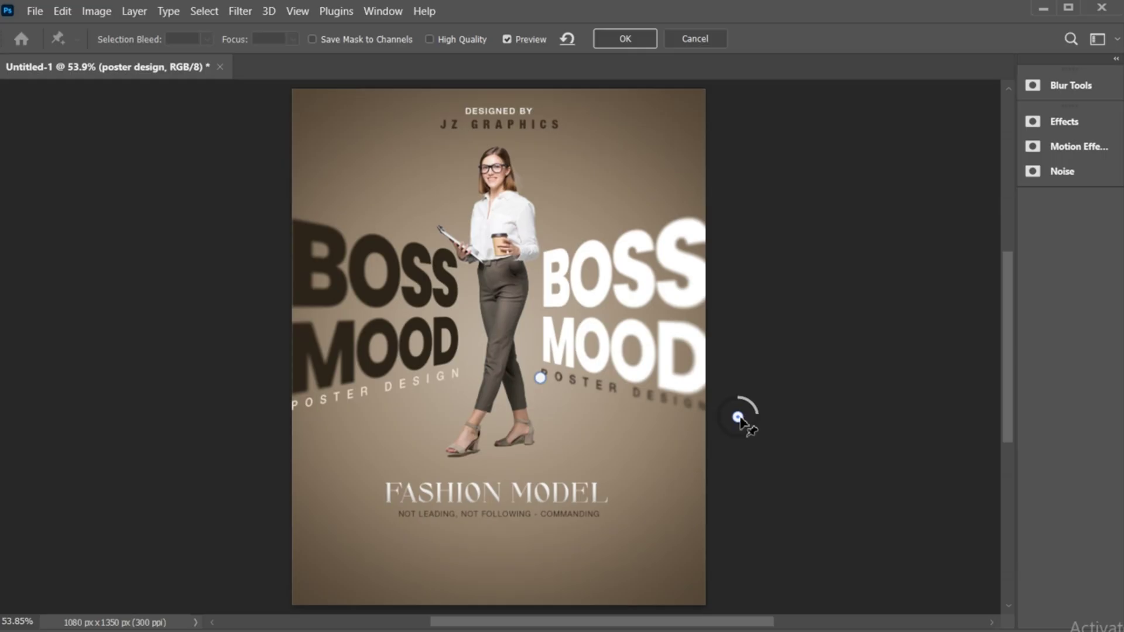
key(Return)
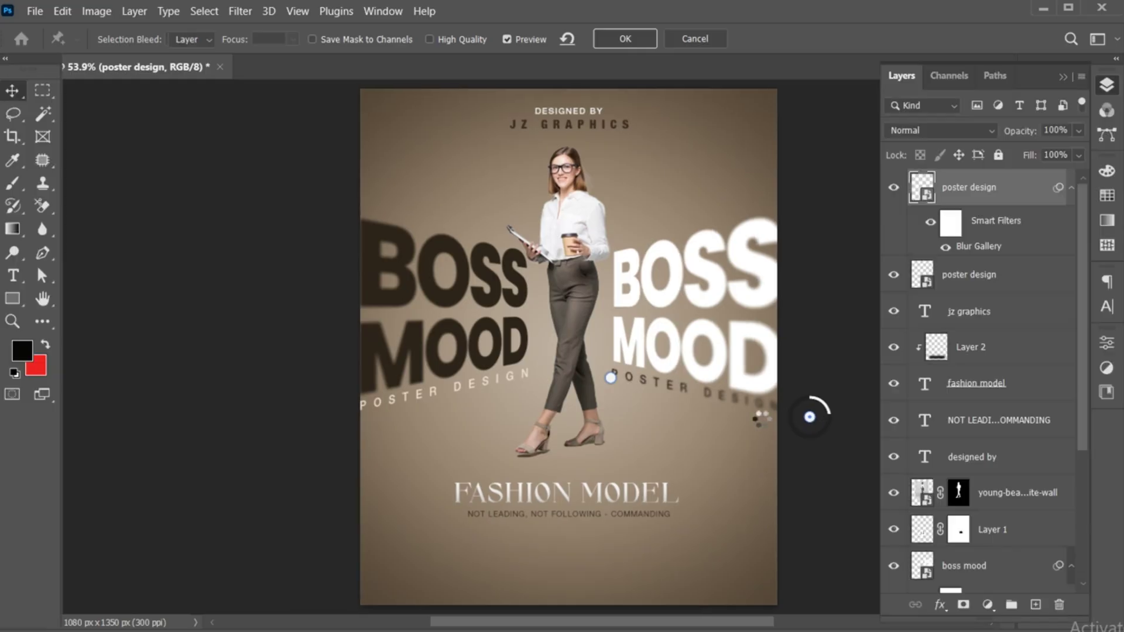
Step: Apply a Field Blur to the light POSTER DESIGN, with blur 0 at its inner end and a slight blur at the outer edge
click(978, 281)
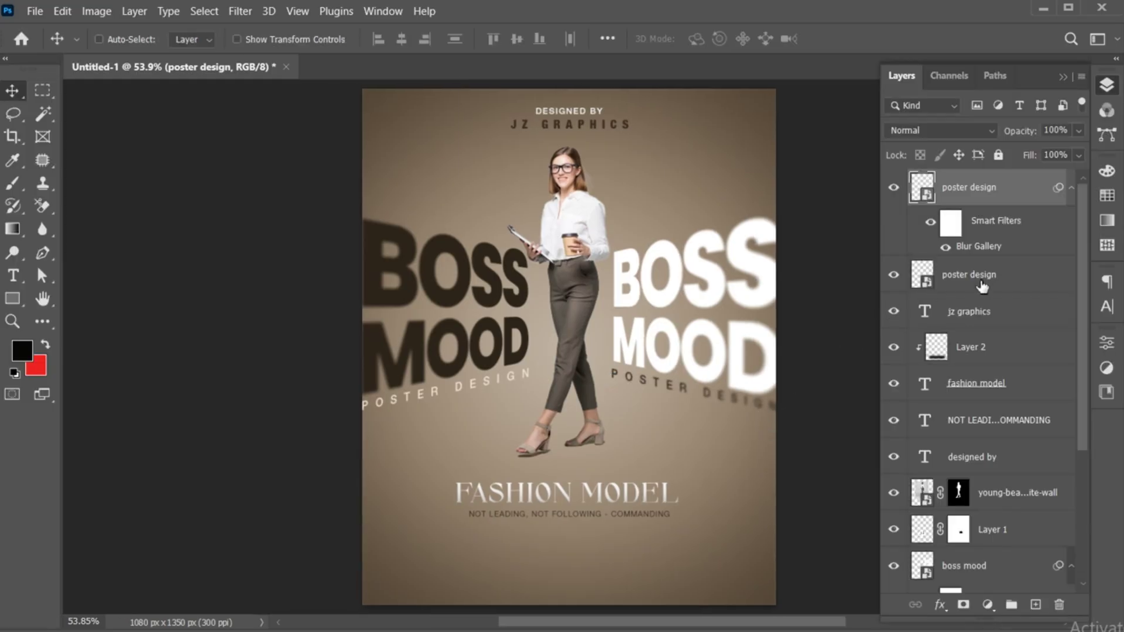
click(240, 11)
mouse_move(433, 240)
click(486, 240)
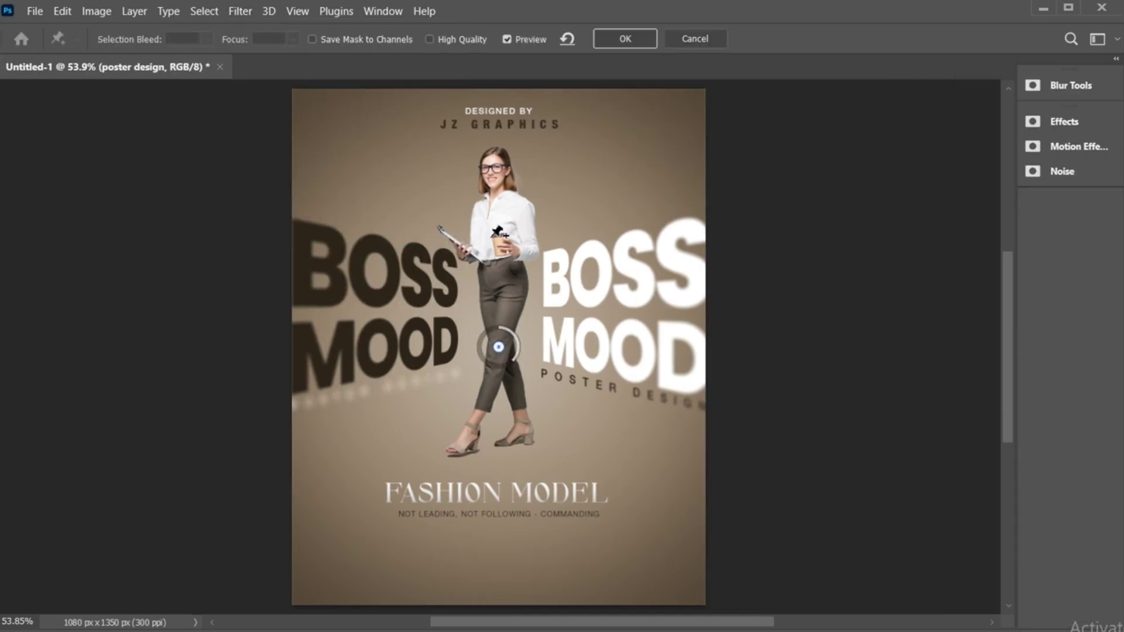
click(462, 376)
drag(476, 362, 463, 355)
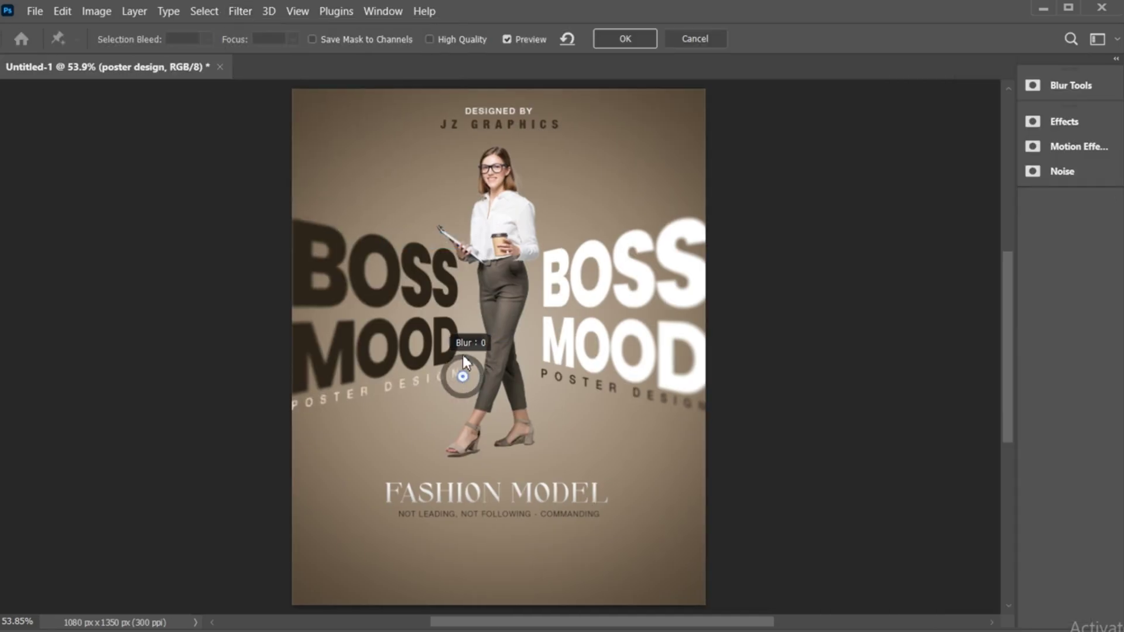
click(275, 415)
mouse_move(294, 426)
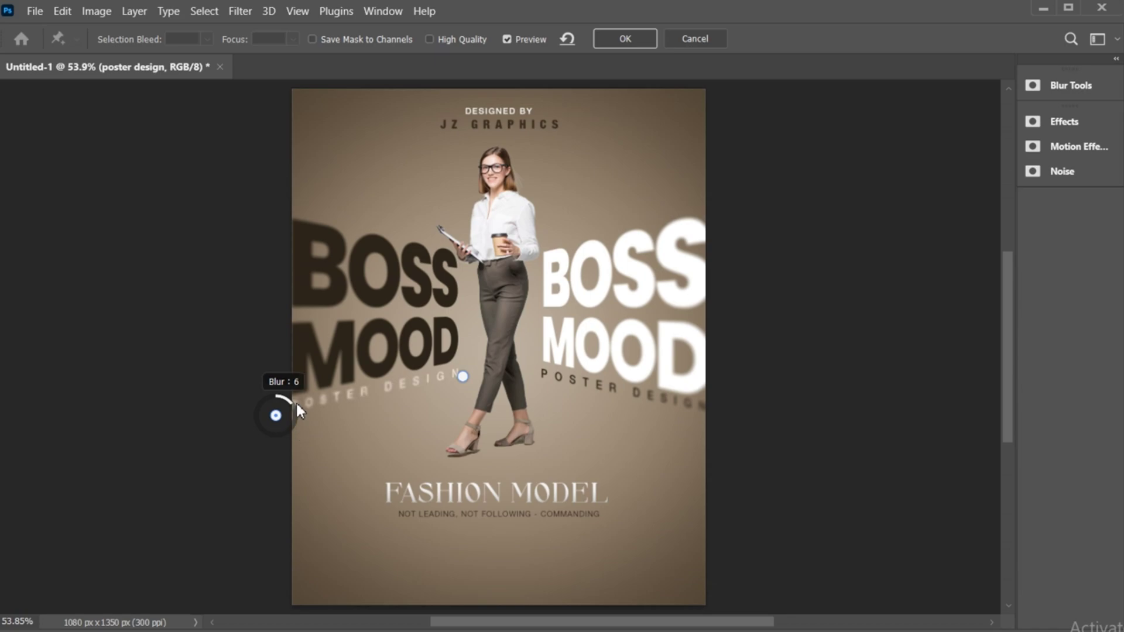
drag(297, 407, 261, 413)
click(645, 34)
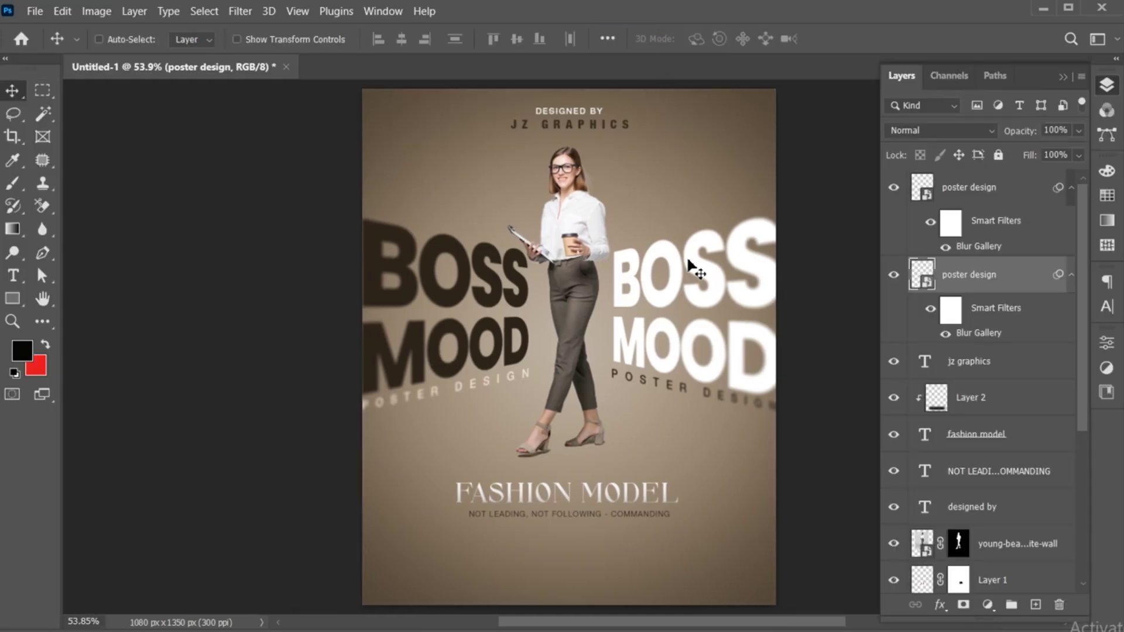
Step: Add a wide paragraph text box of lorem ipsum placeholder text beneath the tagline and set its font size to 4 pt
click(991, 193)
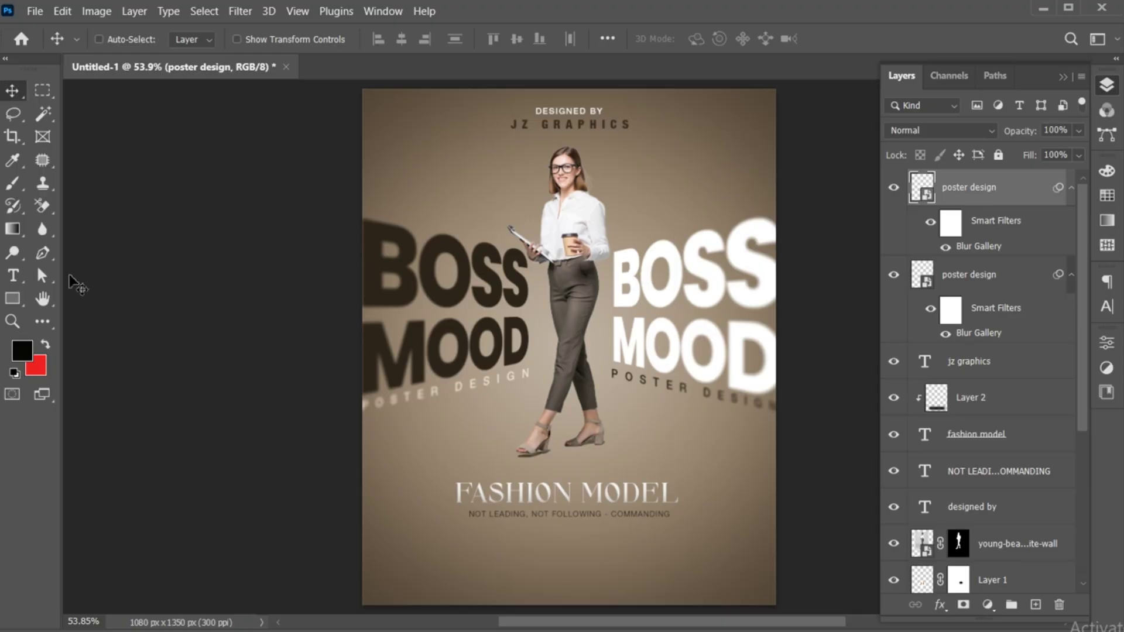
click(19, 278)
click(117, 262)
drag(431, 540, 712, 581)
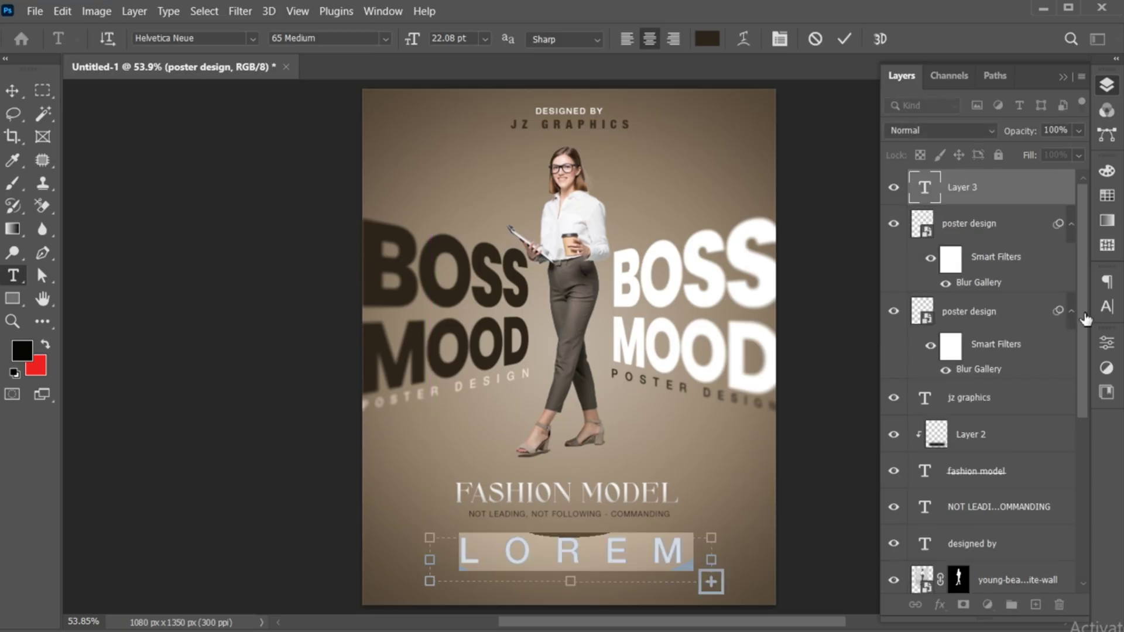
click(1107, 307)
click(970, 331)
scroll(969, 332, down, 17)
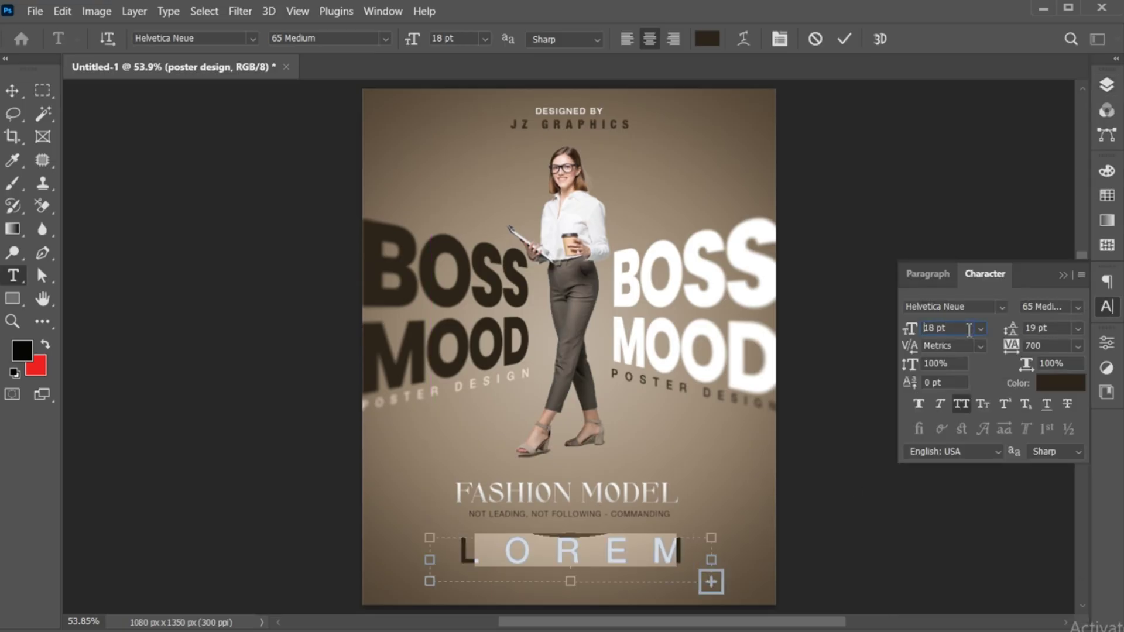
scroll(970, 331, down, 1)
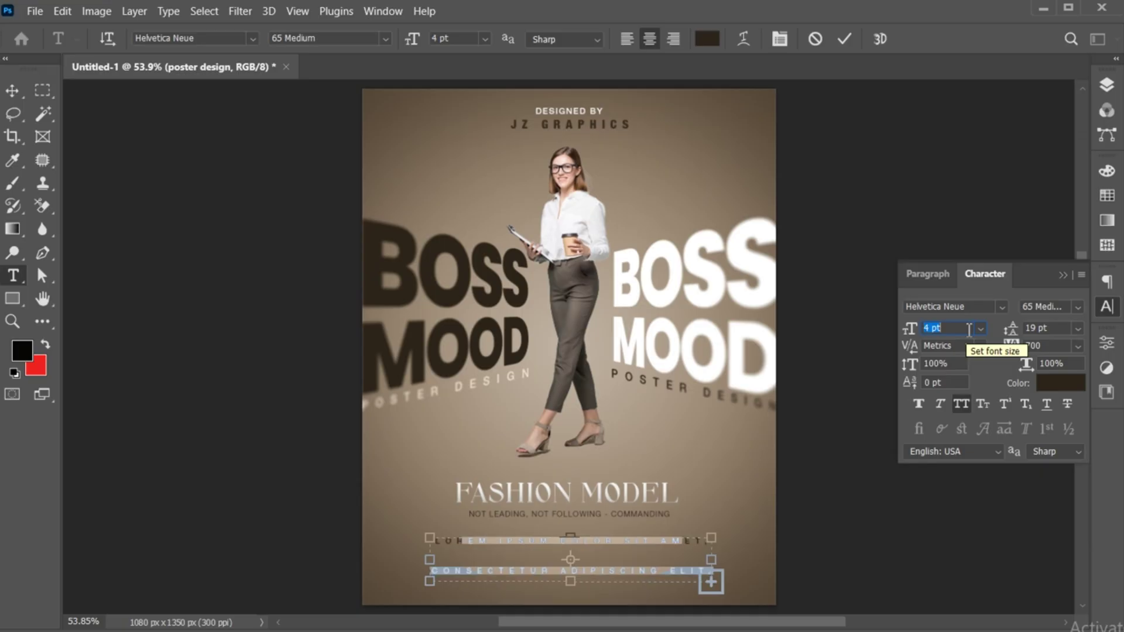
Step: Set the placeholder paragraph's tracking to 0, its leading to 5 pt and its Helvetica Neue style to 45 Light
click(1036, 346)
text(0)
key(Return)
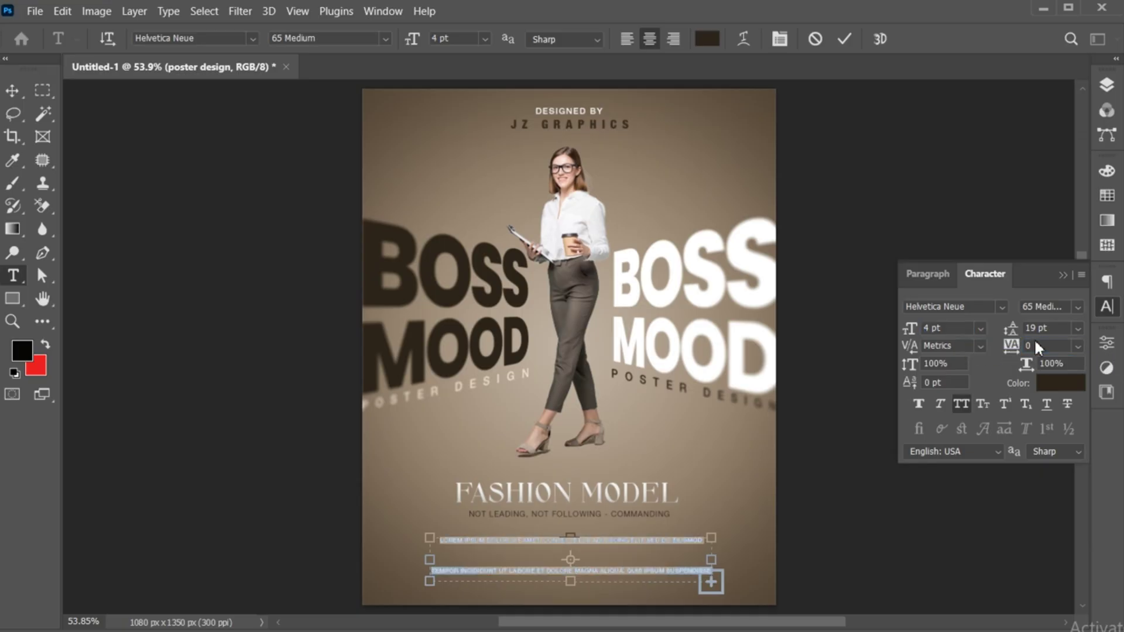
click(1033, 330)
text(5)
key(Return)
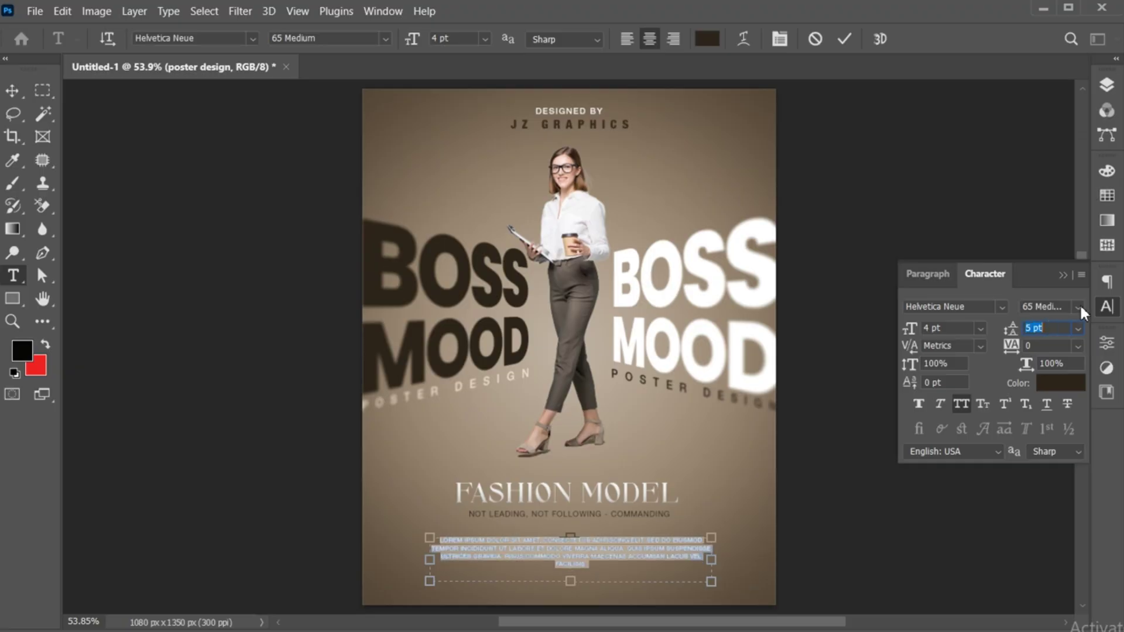
click(1078, 307)
click(1054, 381)
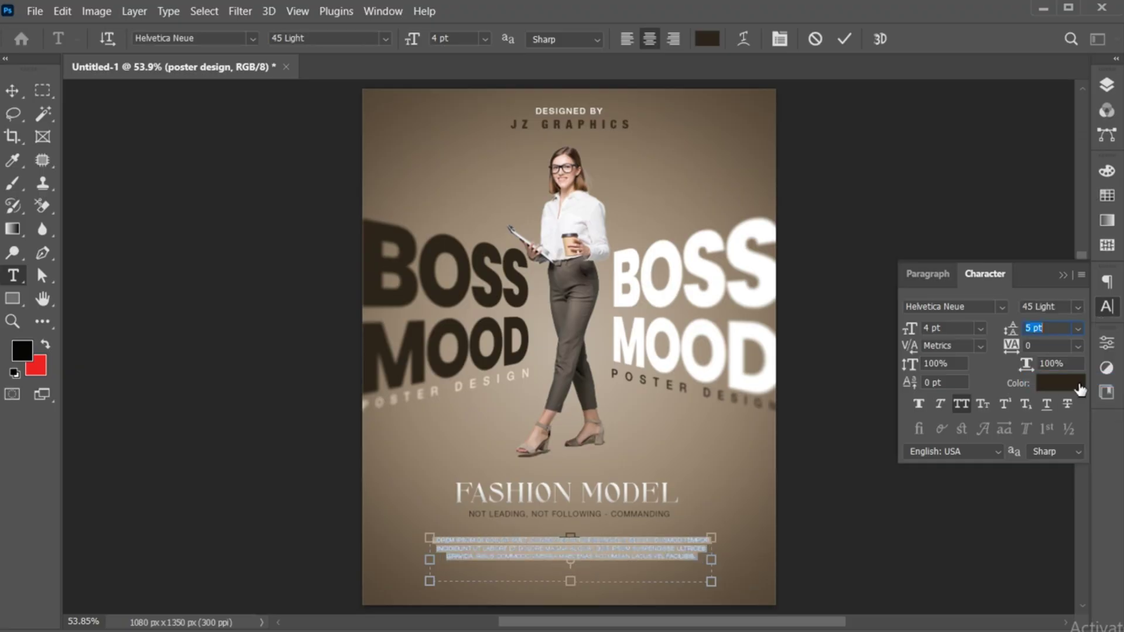
Step: Recolour the placeholder paragraph to pale cream f7e9d7 and narrow its text box slightly
click(1072, 383)
click(617, 181)
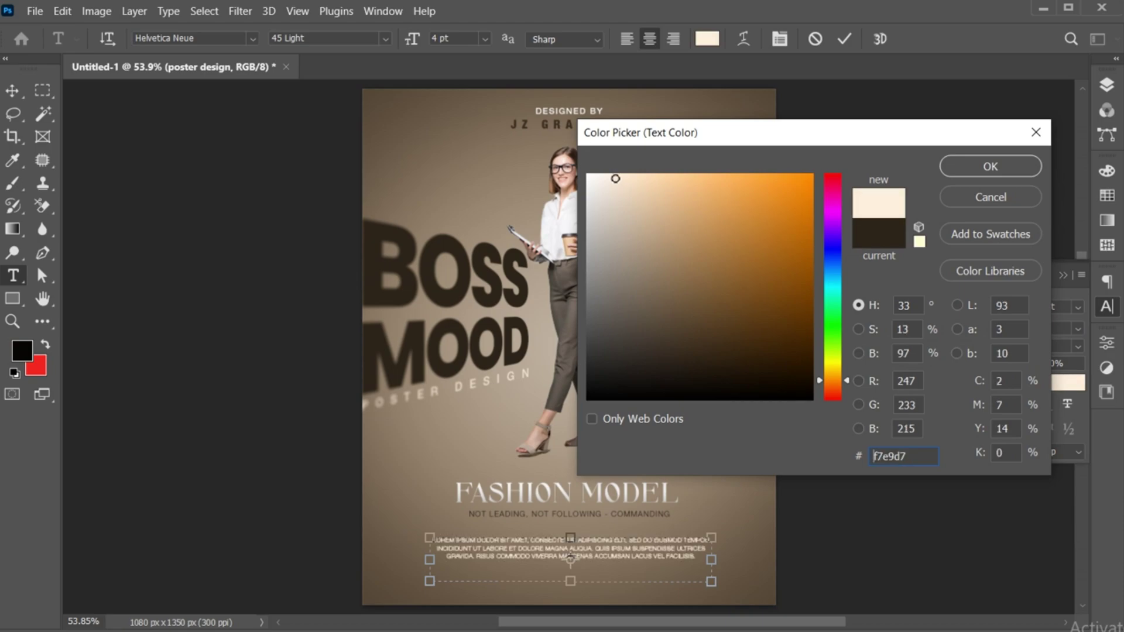
click(962, 174)
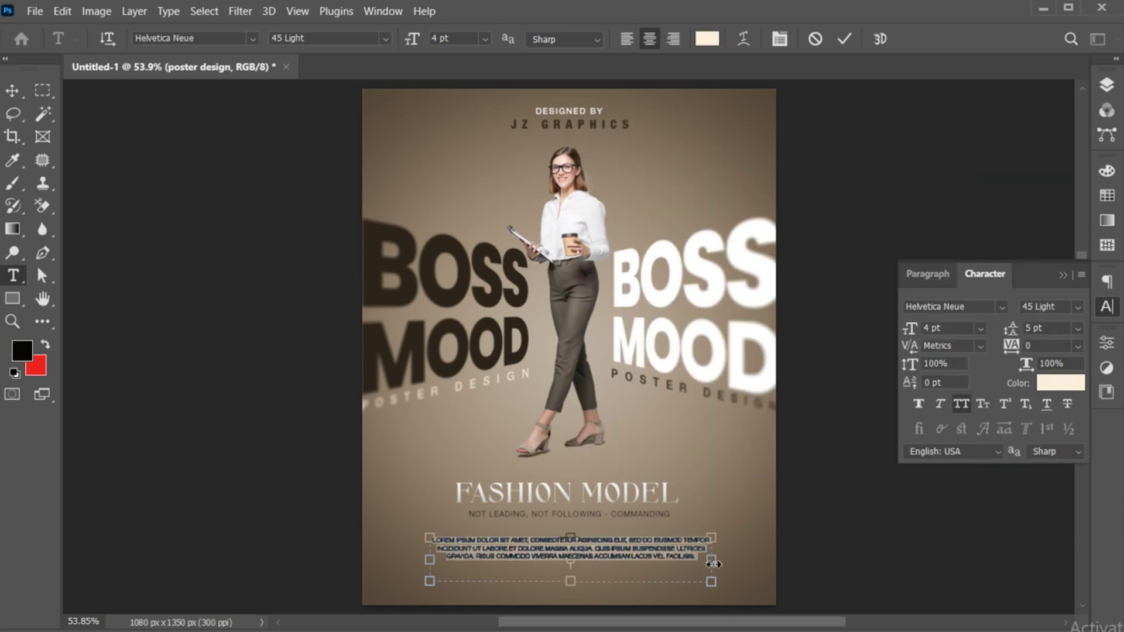
drag(714, 564, 709, 560)
Step: Try a 3 pt font size on the placeholder paragraph and restore it to 4 pt
click(964, 329)
text(3)
key(Return)
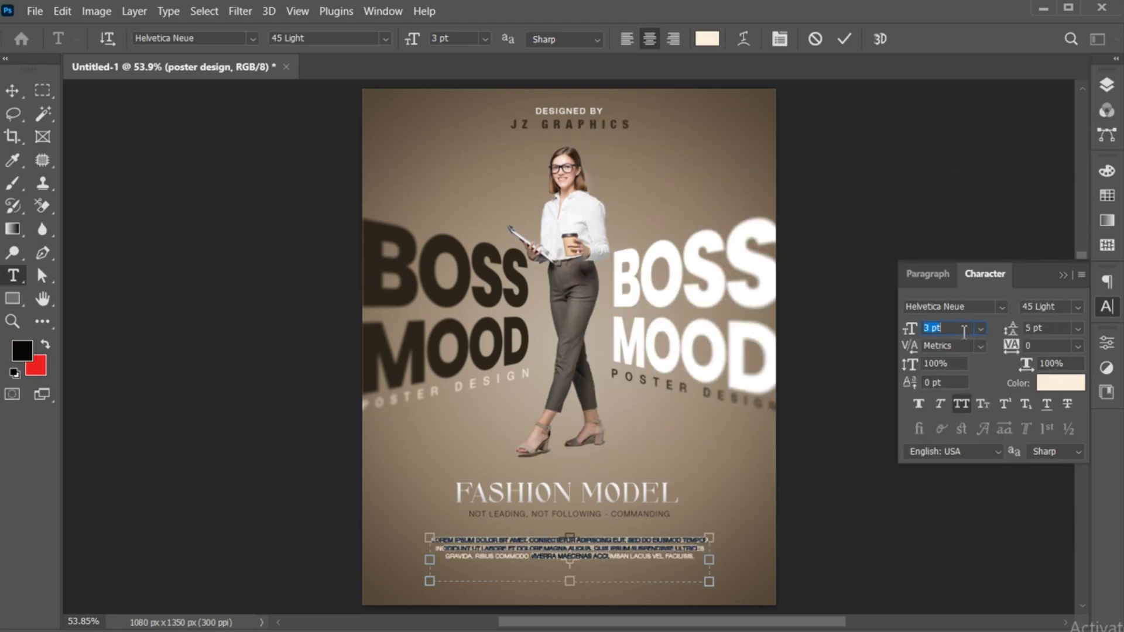
key(Up)
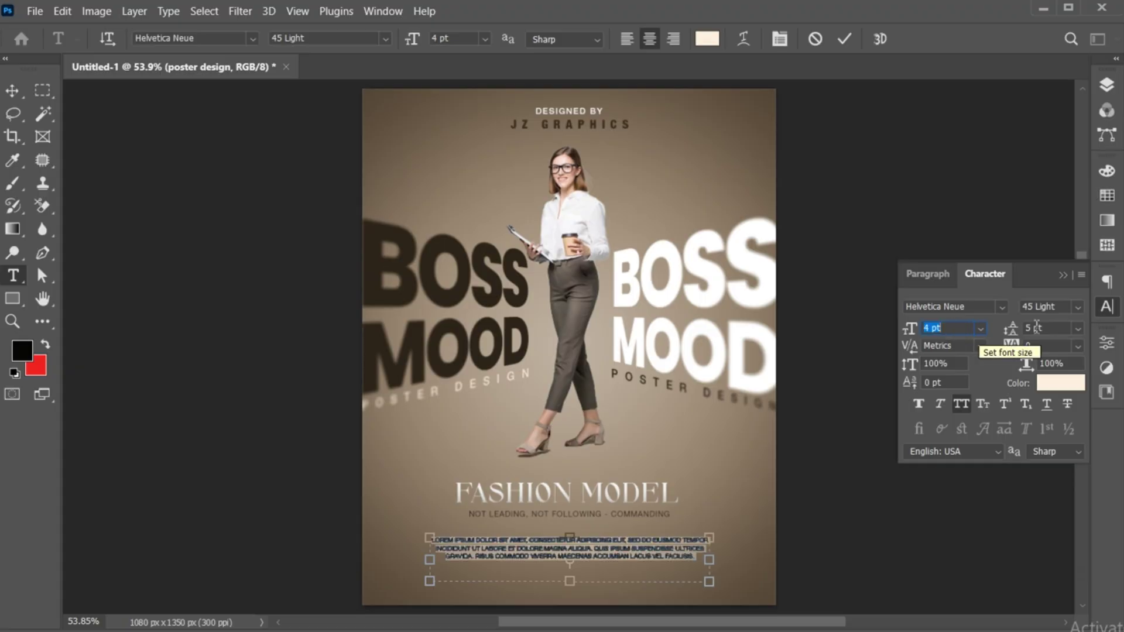
Step: Shift the placeholder paragraph slightly up beneath the tagline and trim its last line after MAECENAS ACCUM
click(845, 39)
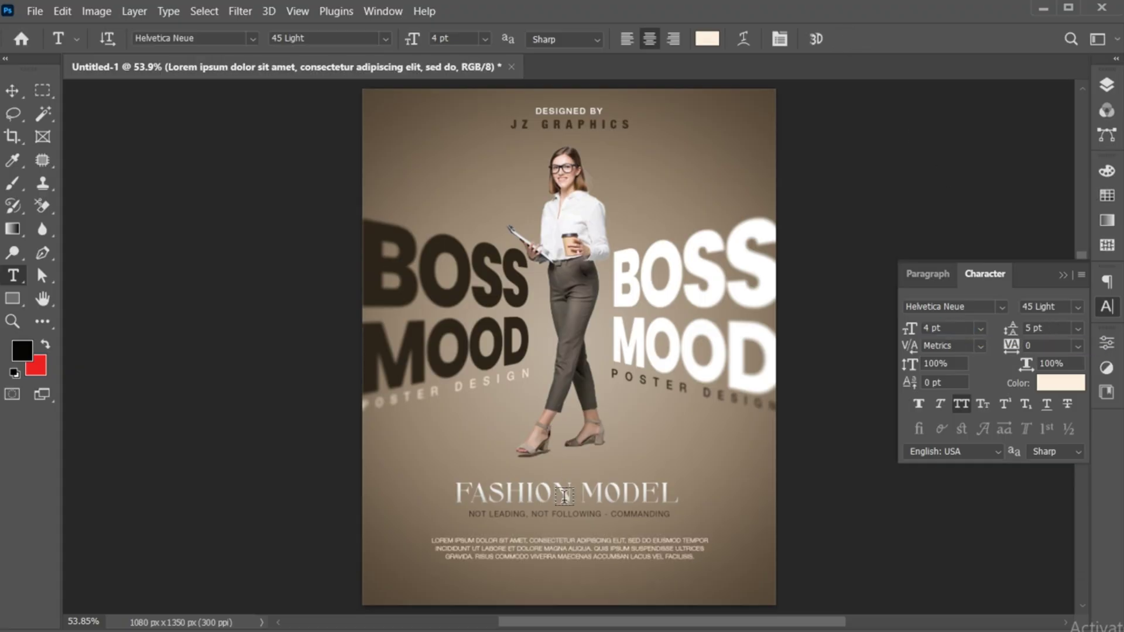
key(v)
drag(567, 567, 690, 557)
key(t)
key(BackSpace)
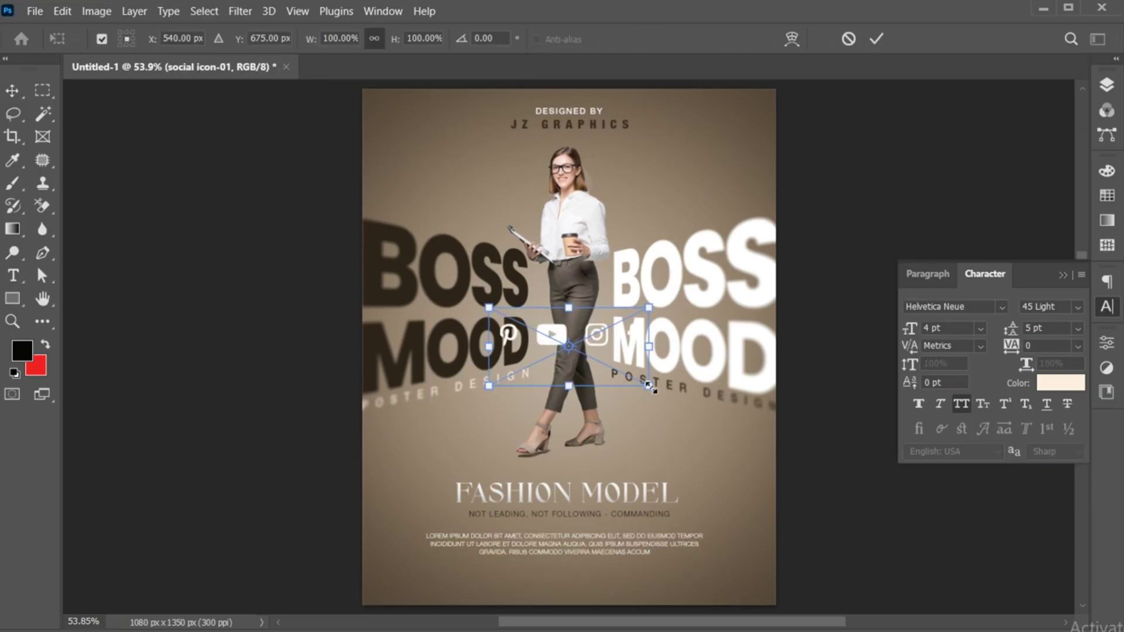
Step: Scale the placed social icon-01 graphic down to a small row centred beneath the placeholder paragraph, and display the layer list
drag(649, 387, 566, 570)
key(Return)
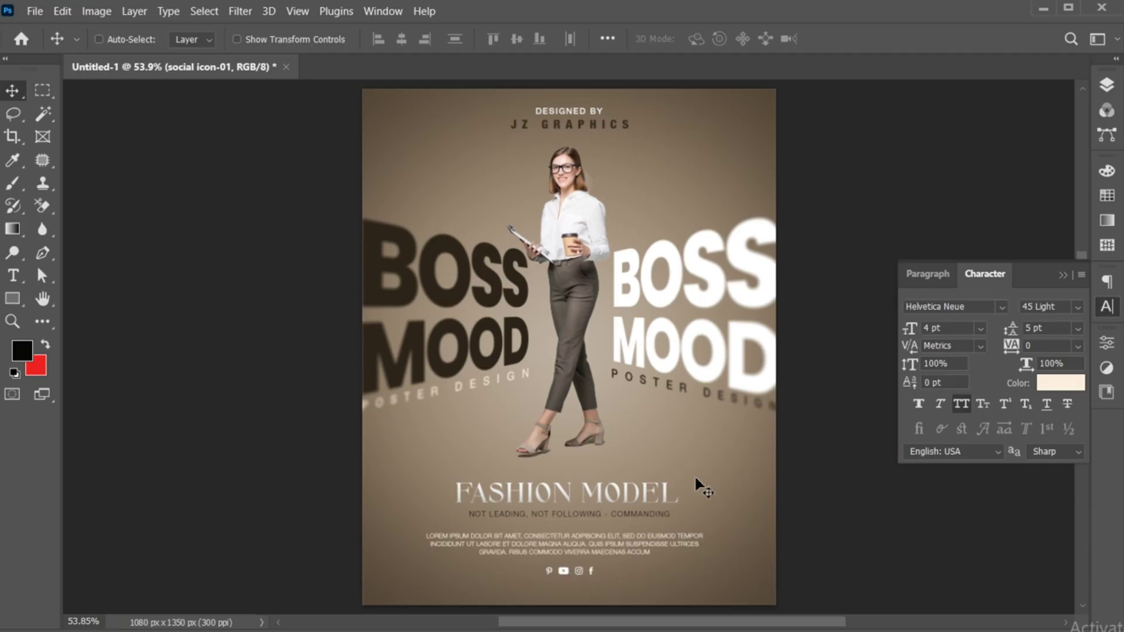
click(1065, 275)
click(1106, 85)
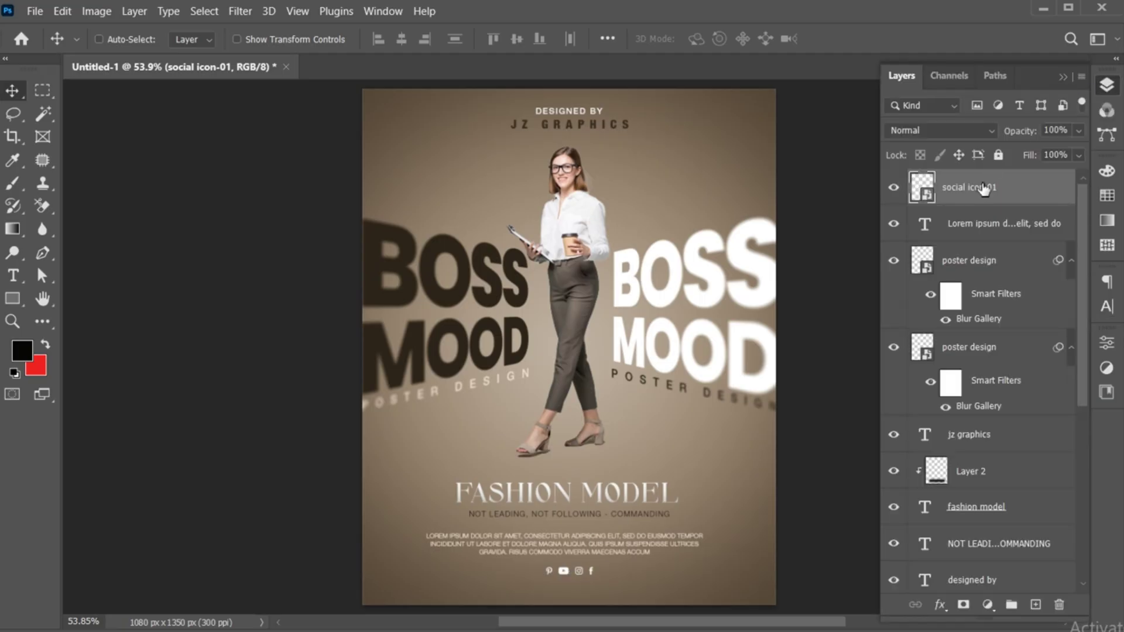
Step: Place pastel-yellow-vignette-concrete-textured-background.jpg as an embedded image, rotate it 90° and stretch it to cover the whole poster
click(34, 11)
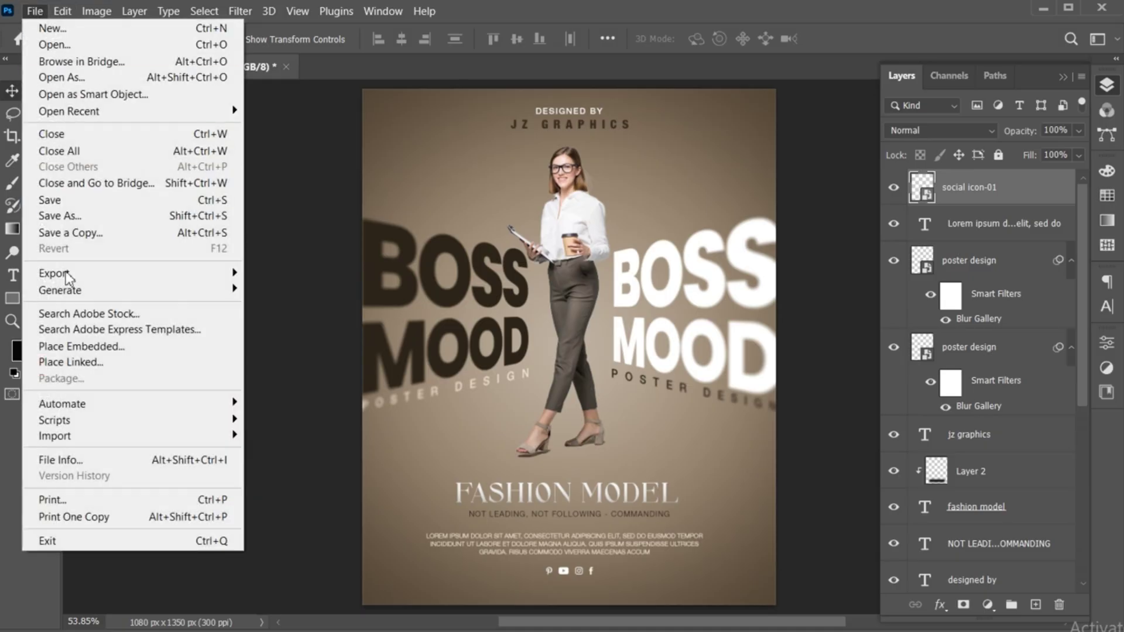
click(80, 347)
click(408, 292)
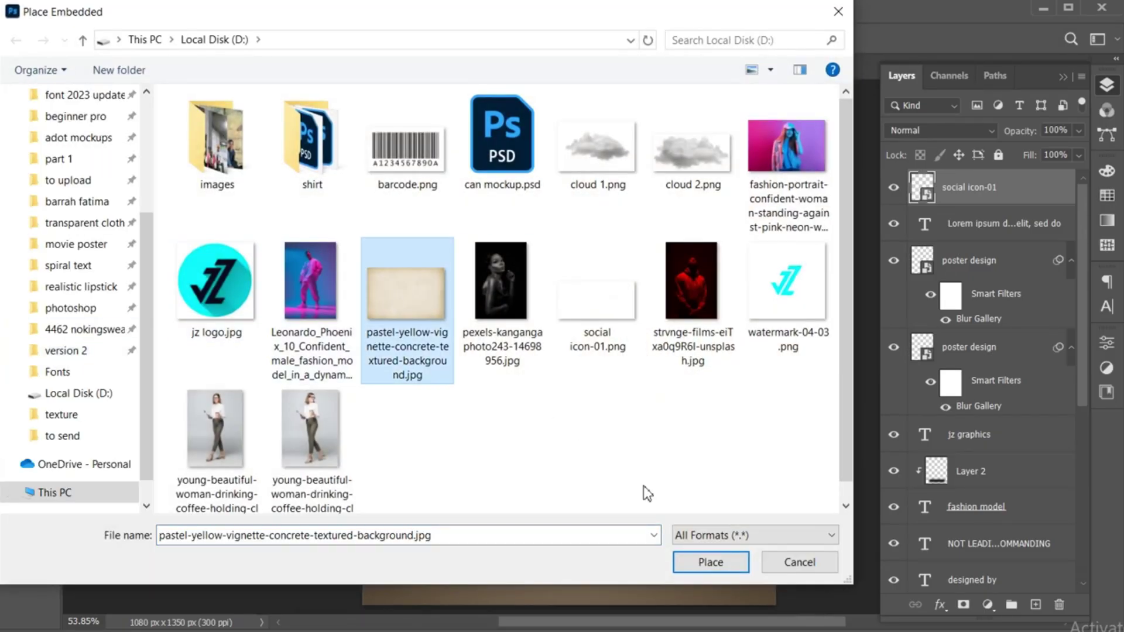
click(707, 563)
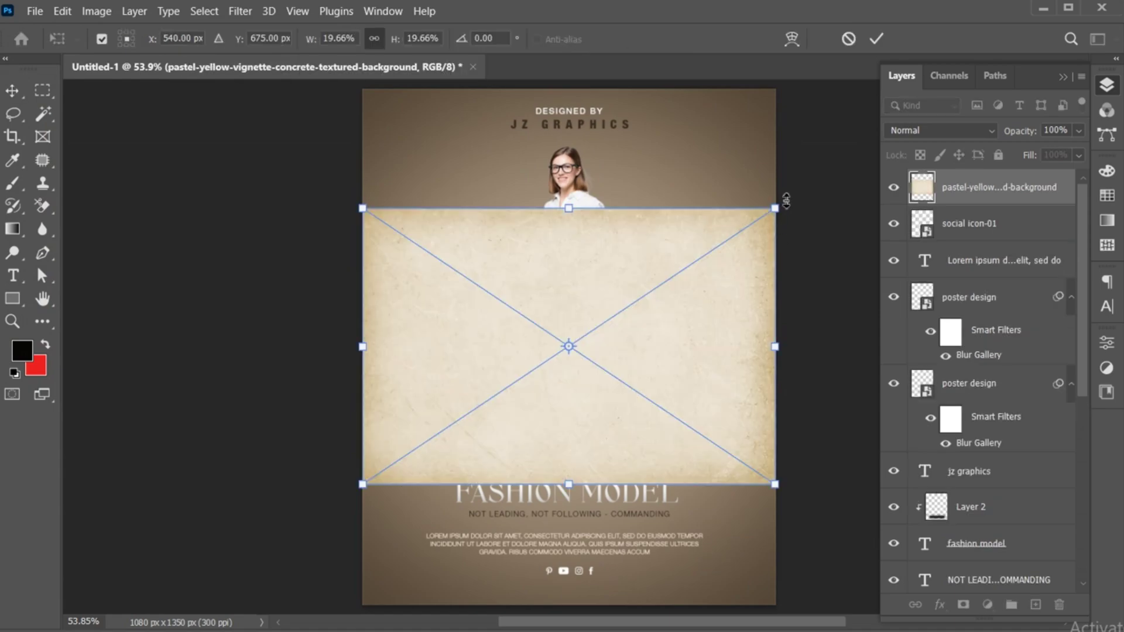
drag(786, 201, 711, 548)
drag(717, 346, 777, 359)
click(876, 38)
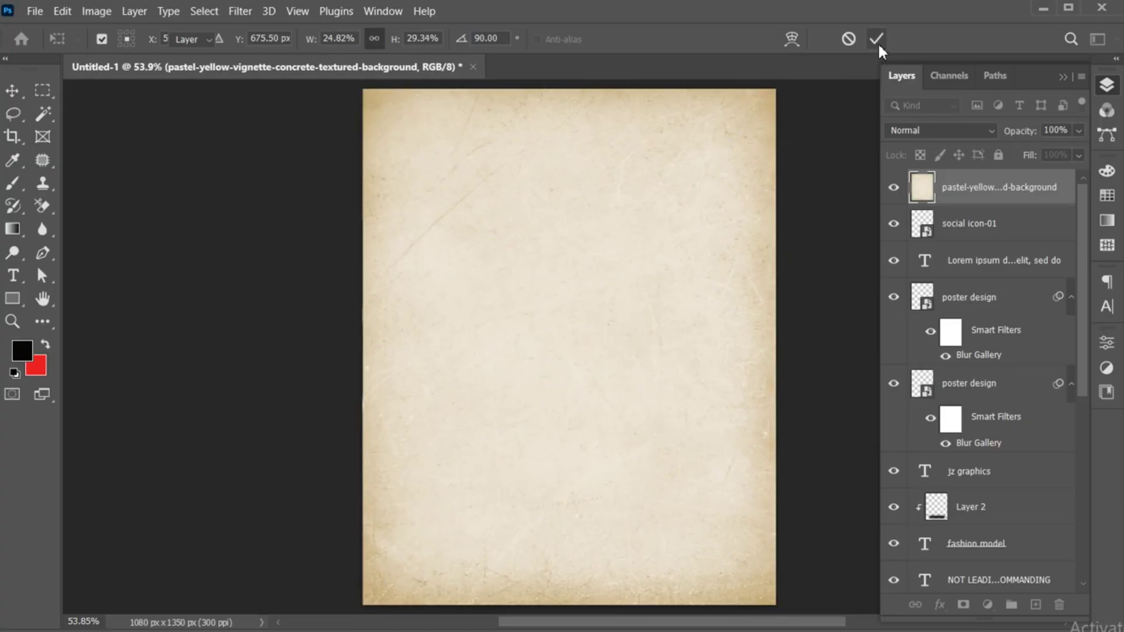
Step: Set the concrete texture layer's blend mode to Multiply with 30% opacity, and collapse the layer list
click(943, 133)
scroll(947, 147, up, 2)
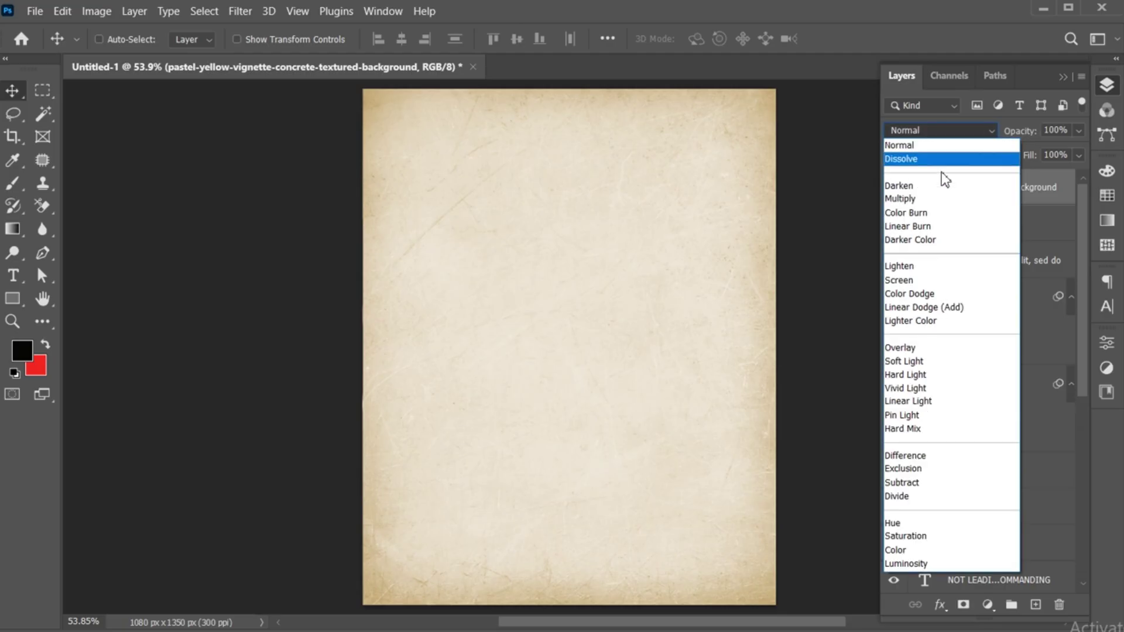
click(947, 196)
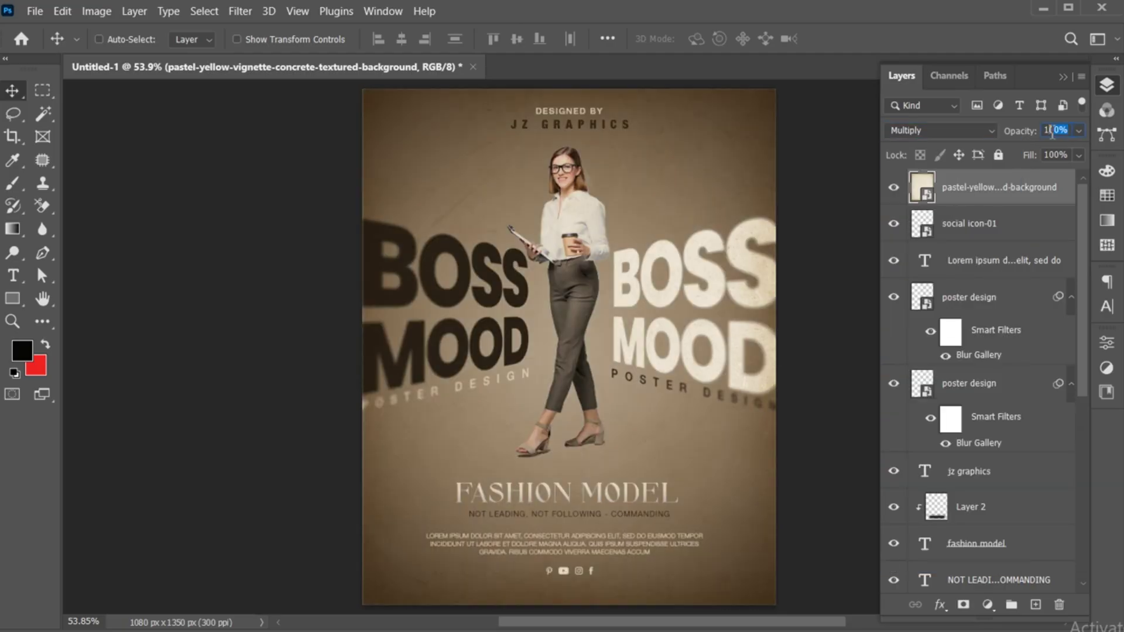
text(30)
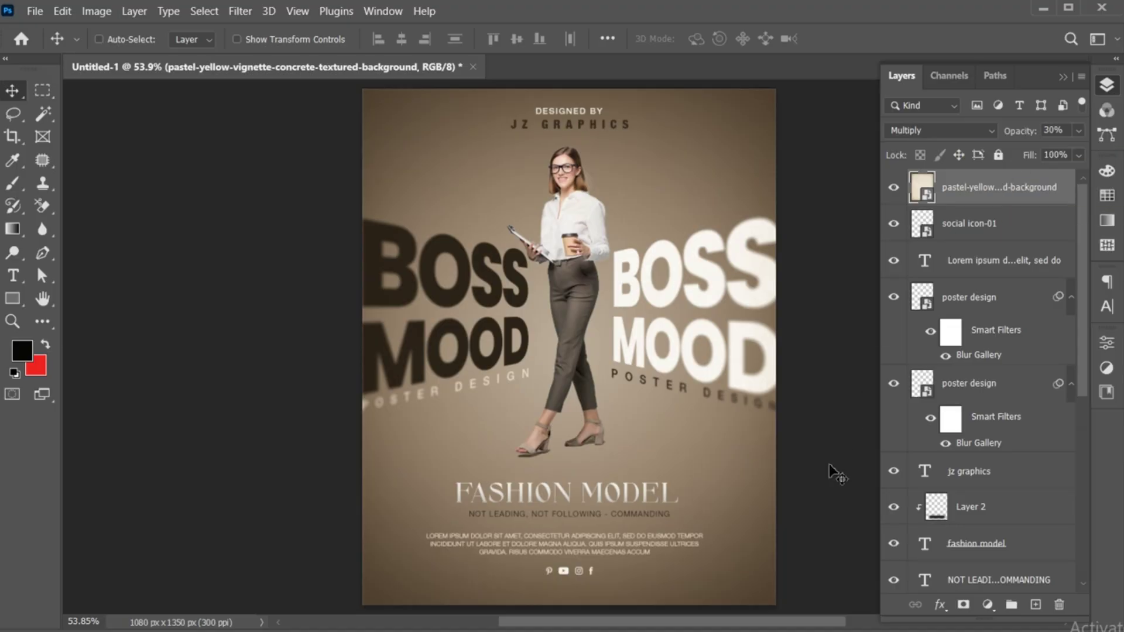
click(1061, 77)
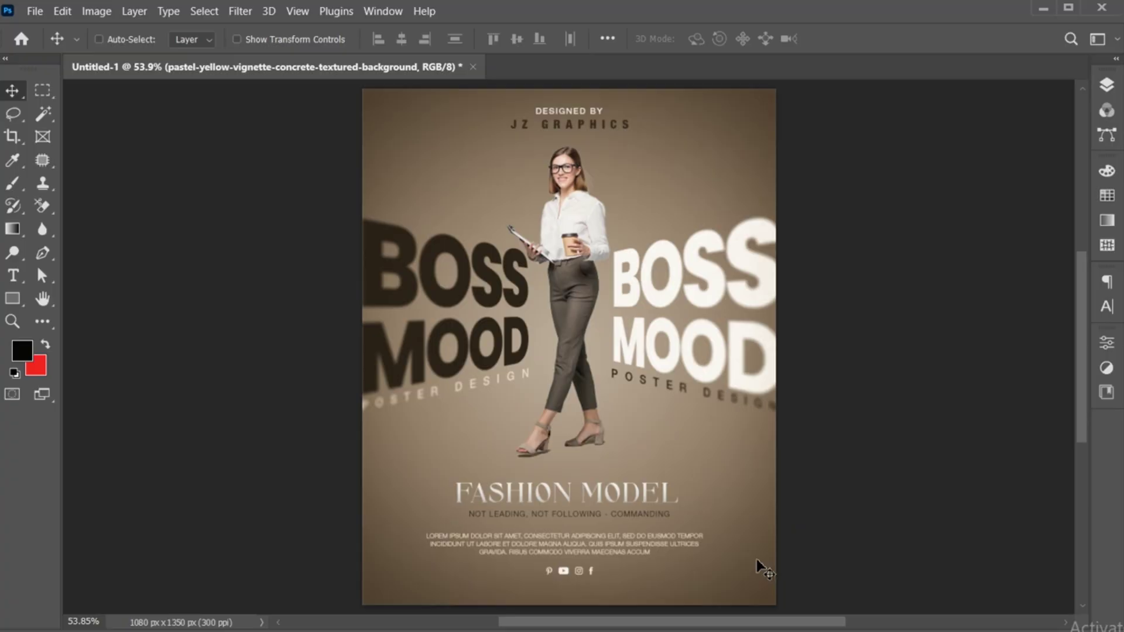